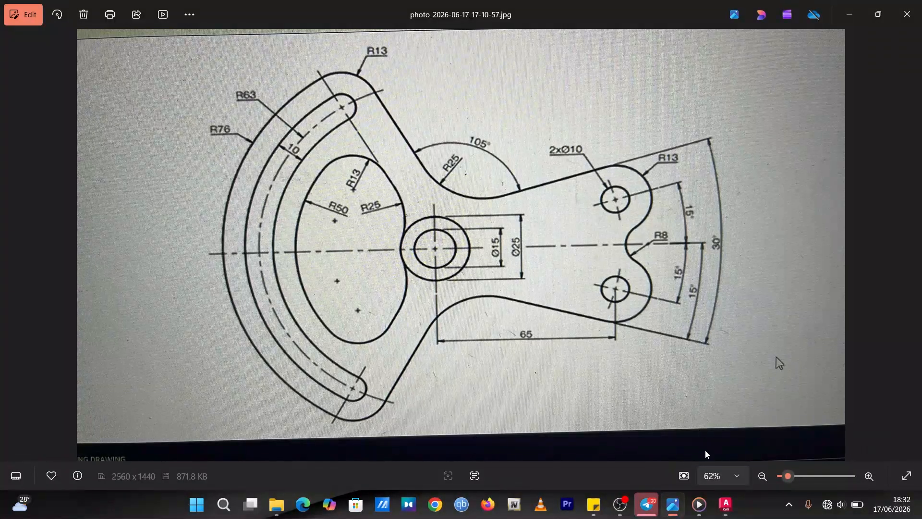
Step: Switch to AutoCAD and draw a circle with a radius of 12.5 in the empty drawing area
left_click(725, 502)
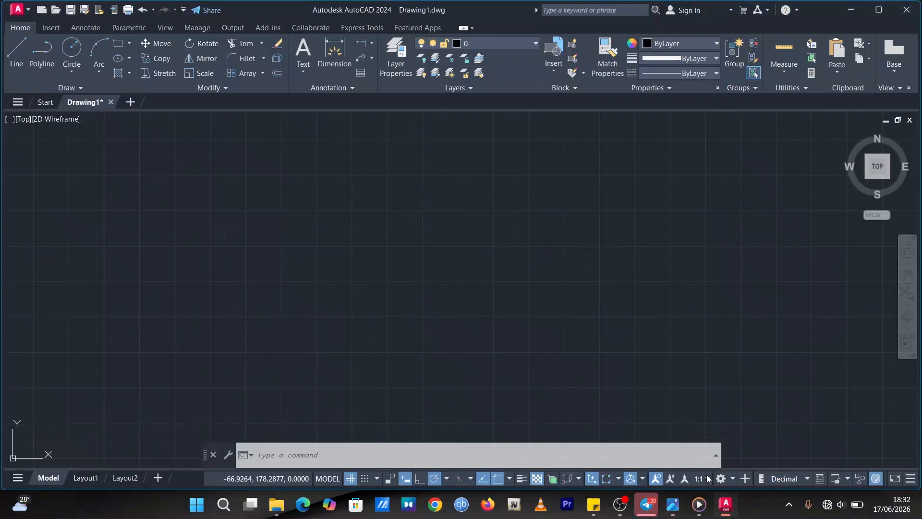
left_click(77, 42)
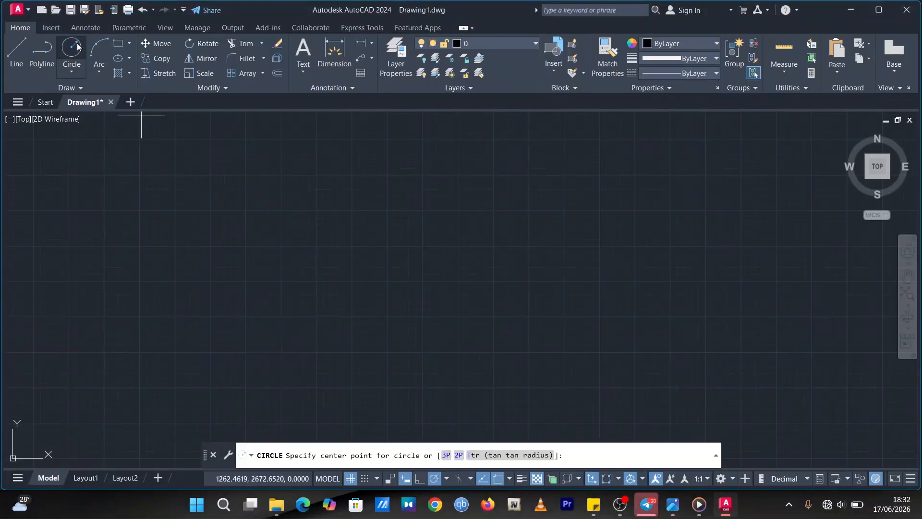
left_click(371, 279)
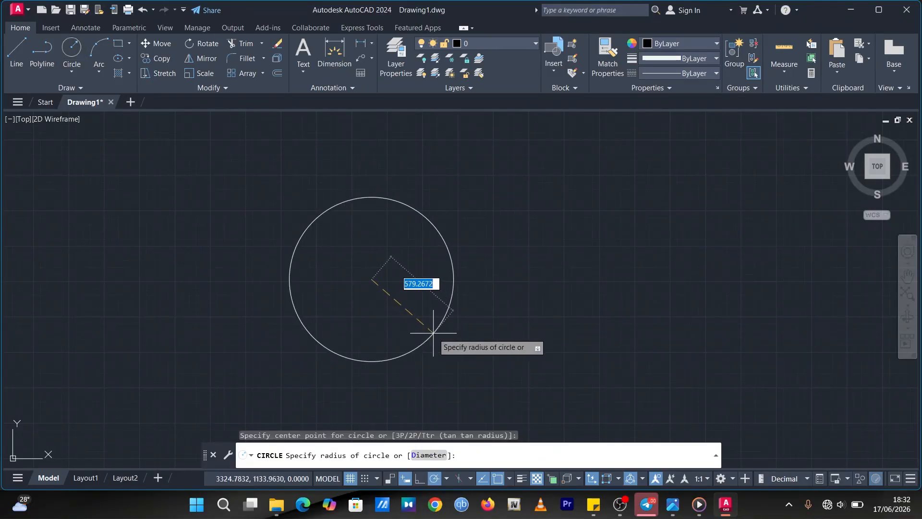
type("12.5")
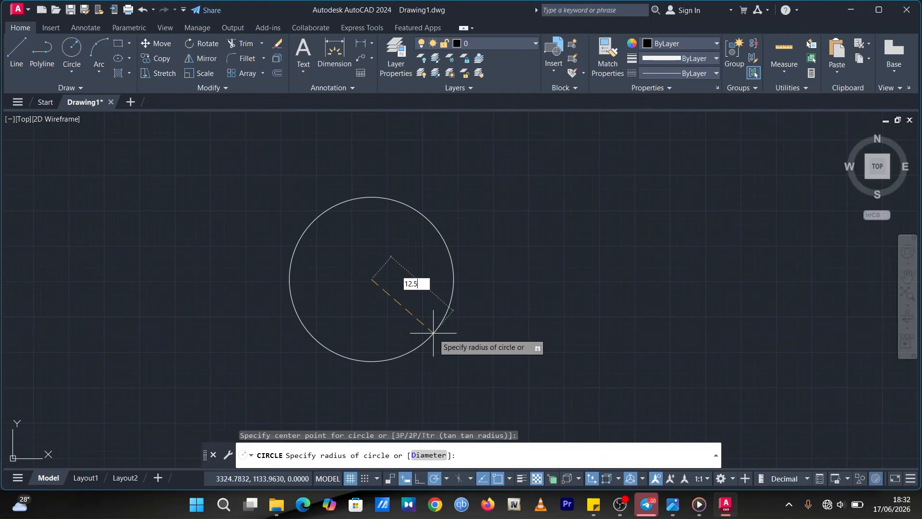
key("Return")
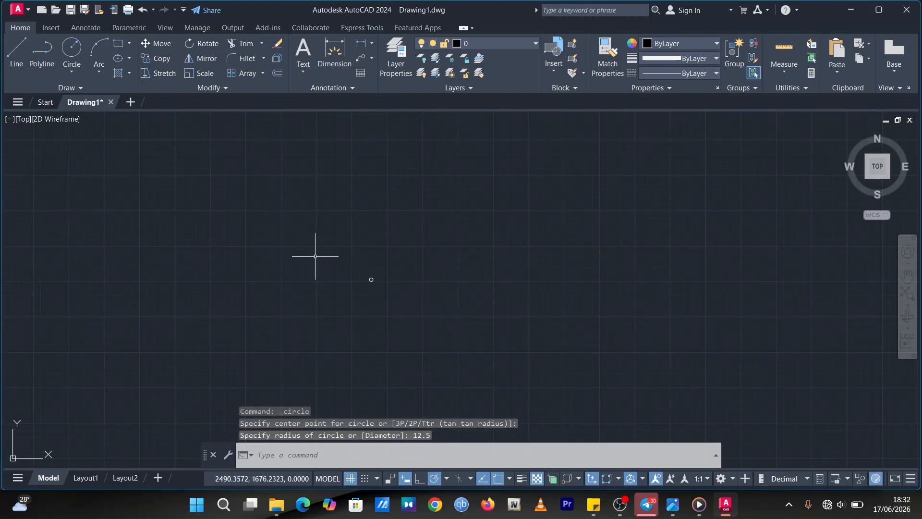
Step: Check the reference image for the inner diameter and draw a concentric circle of radius 7.5 inside the first circle
scroll(371, 276, "up", 10)
scroll(370, 297, "up", 4)
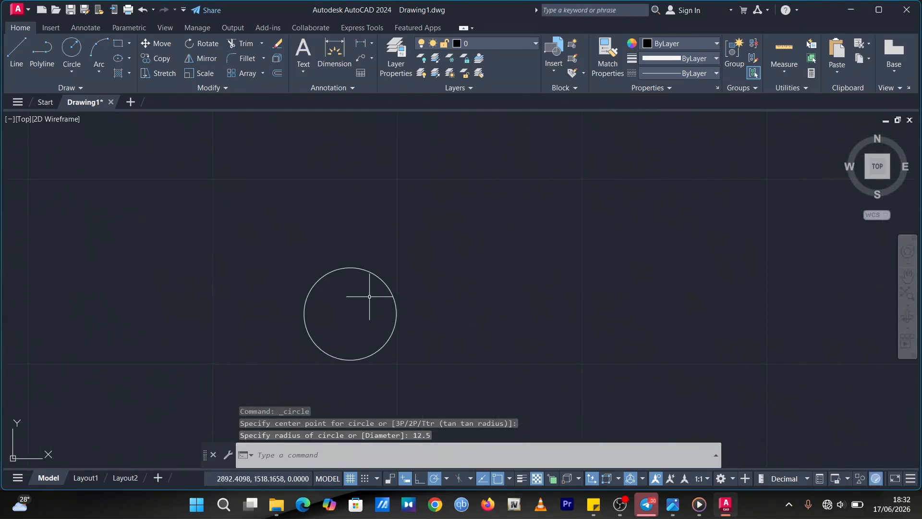
scroll(341, 315, "up", 3)
middle_click_drag(342, 315, 333, 287)
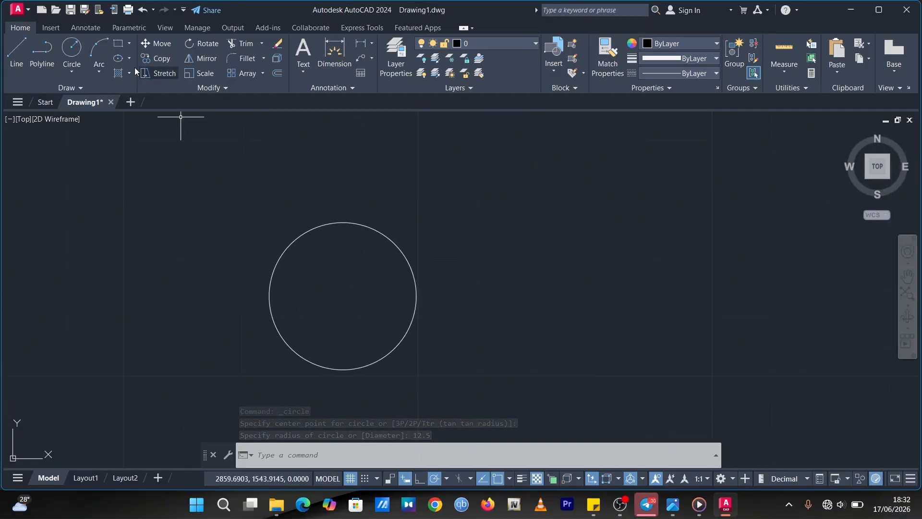
left_click(71, 52)
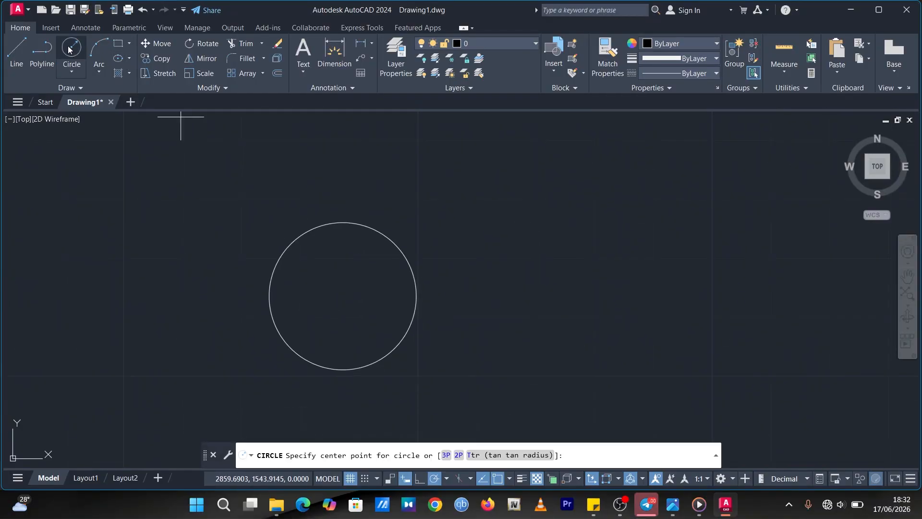
left_click(343, 295)
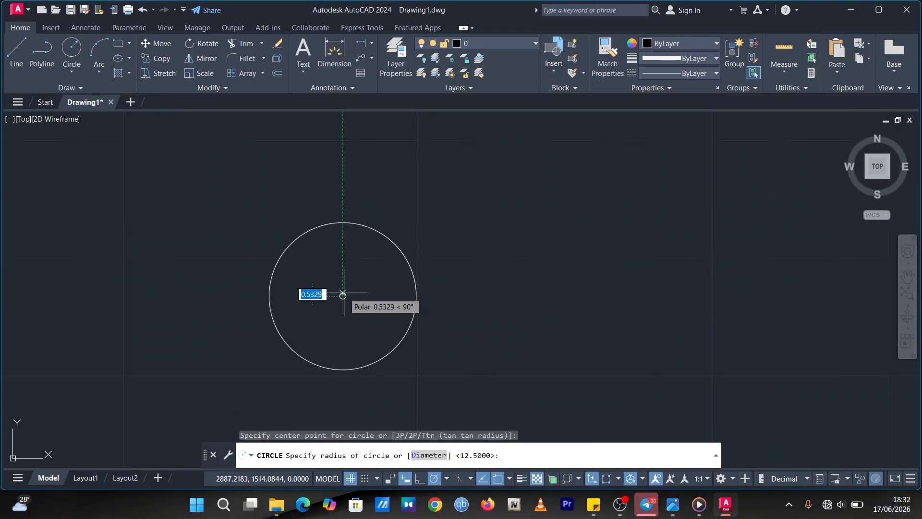
mouse_move(703, 505)
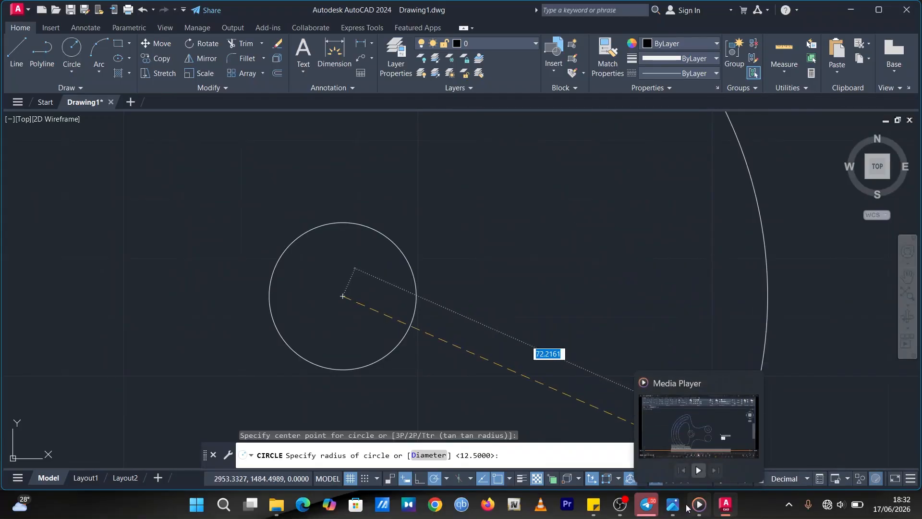
left_click(623, 412)
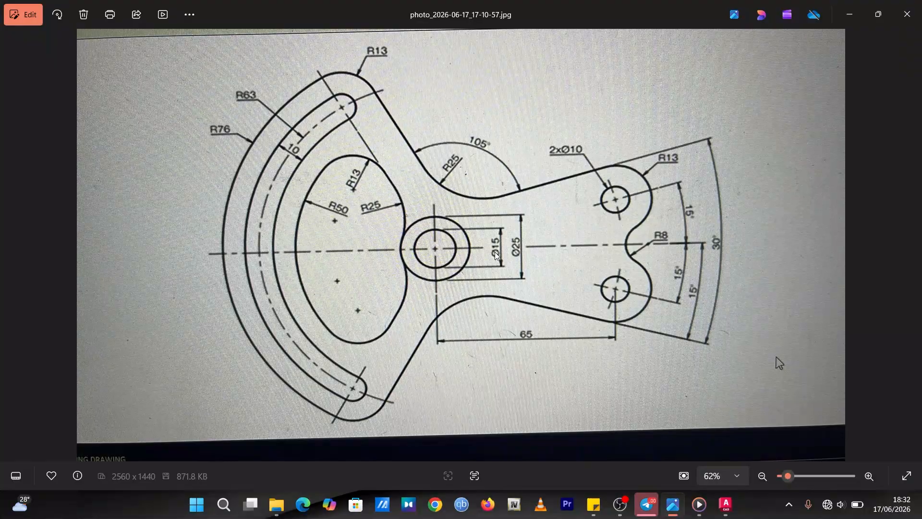
left_click(849, 16)
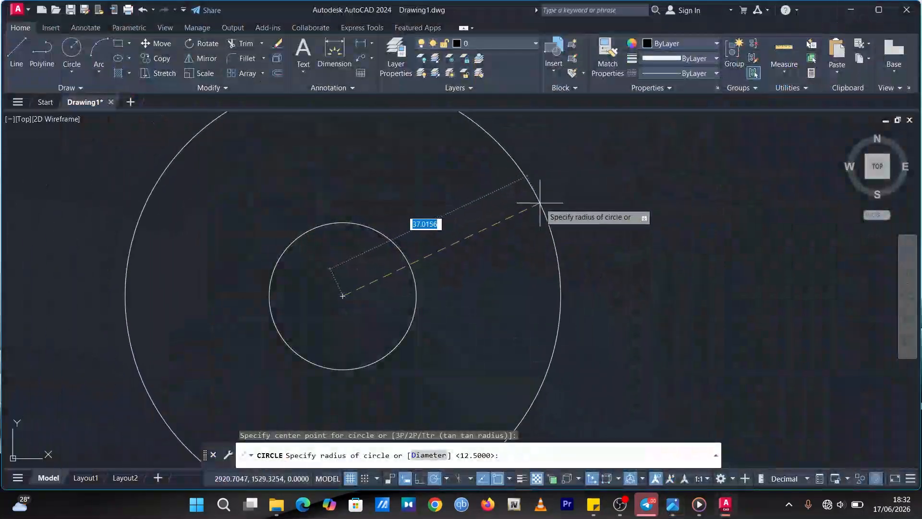
type("7.5")
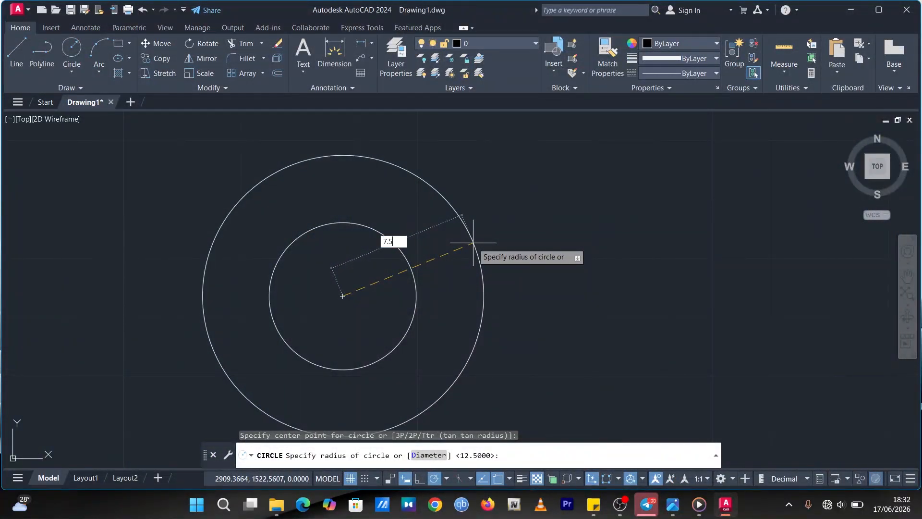
key("Return")
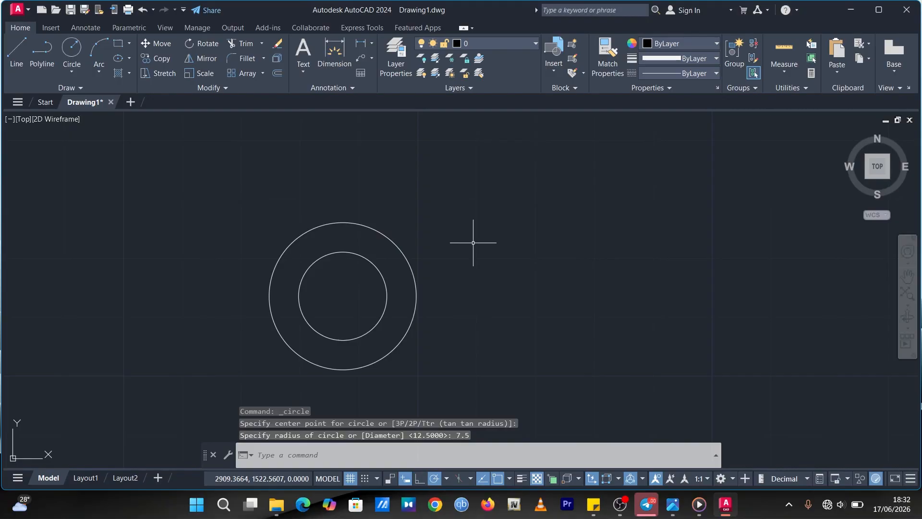
Step: Try to draw the horizontal centreline as one continuous run of segments from the circles' centre, and undo it
middle_click_drag(334, 287, 393, 308)
scroll(393, 308, "down", 1)
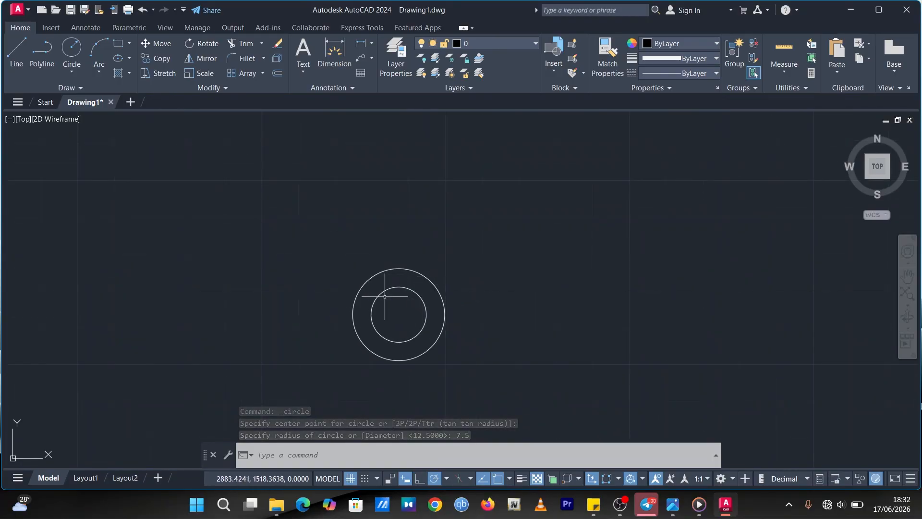
left_click(19, 50)
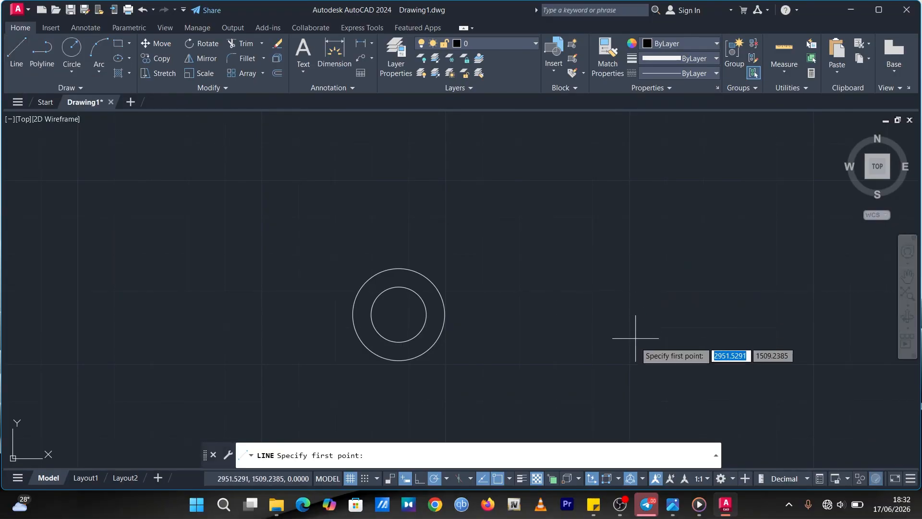
mouse_move(673, 505)
left_click(612, 361)
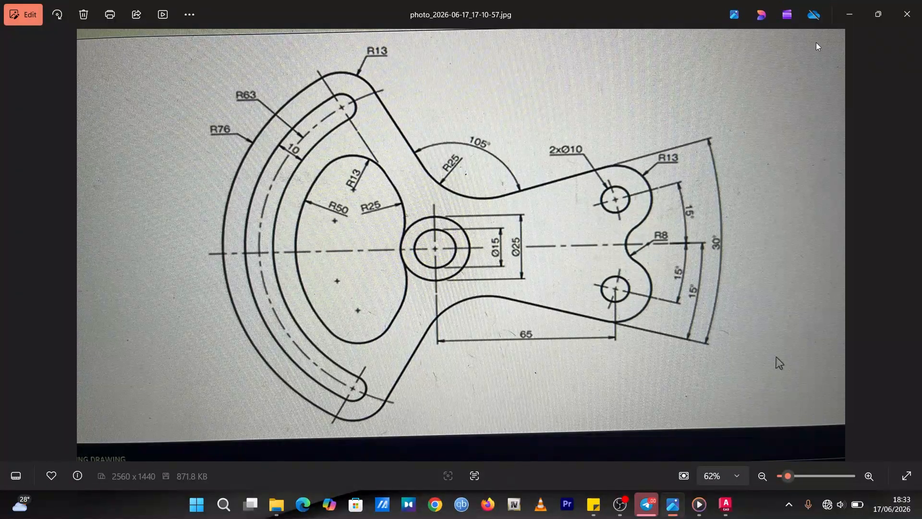
left_click(849, 15)
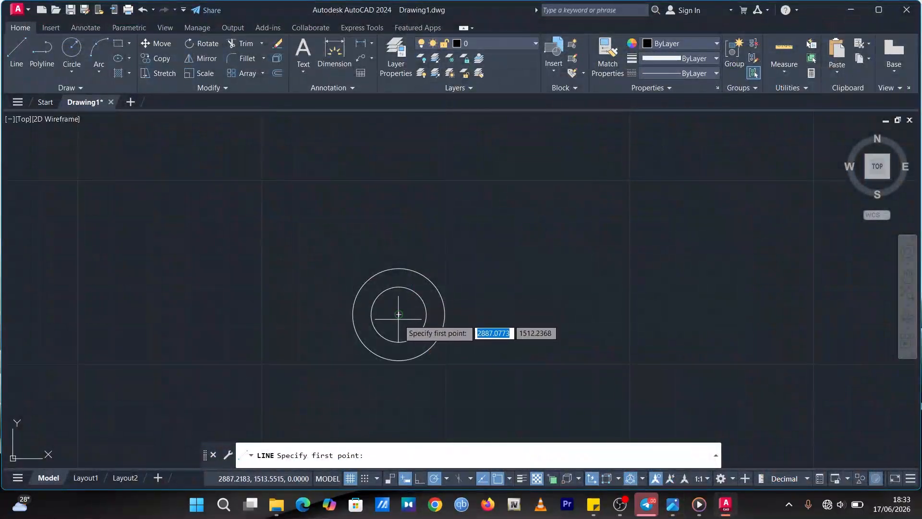
left_click(398, 314)
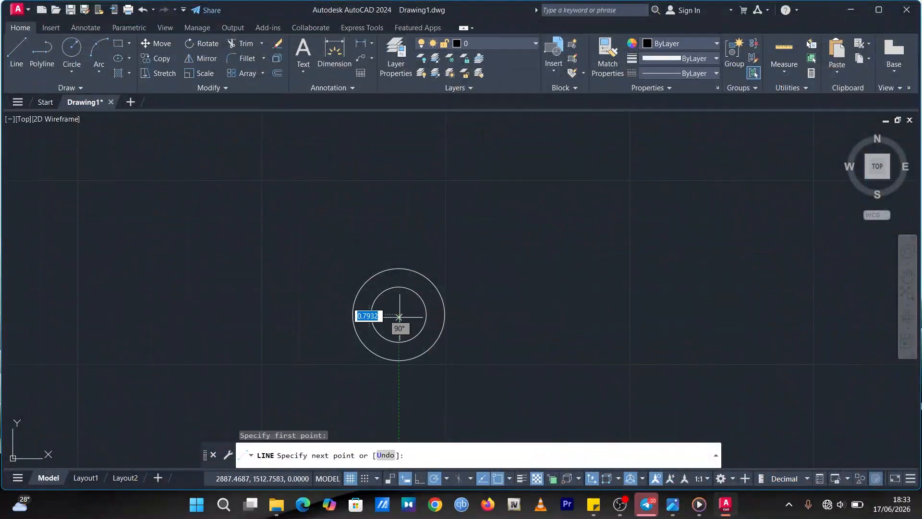
left_click(637, 315)
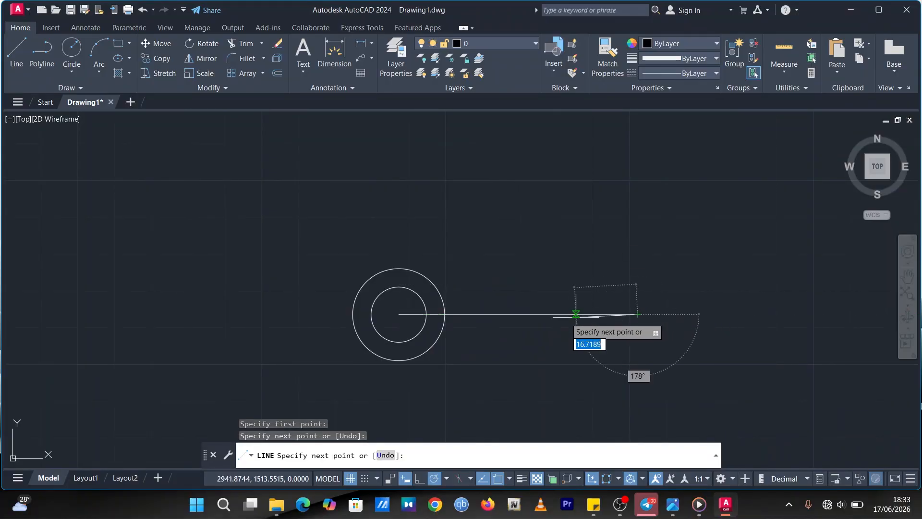
left_click(119, 315)
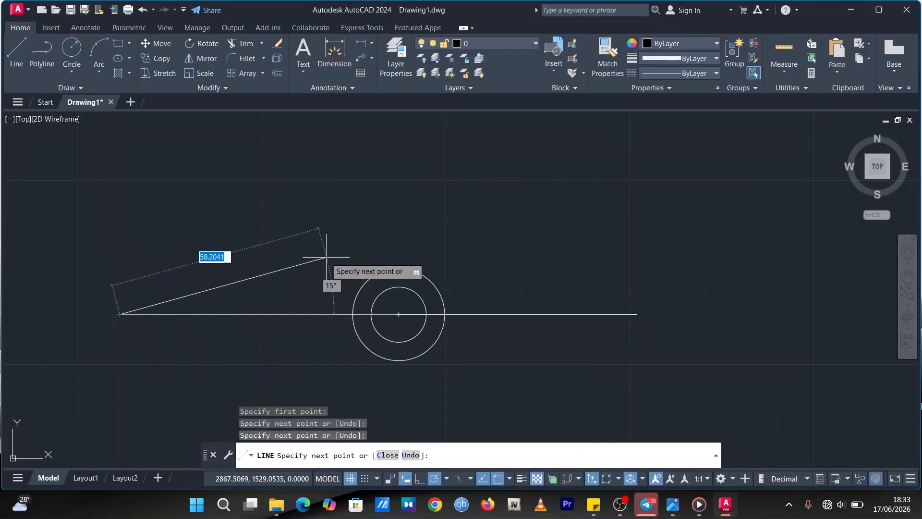
key("Escape")
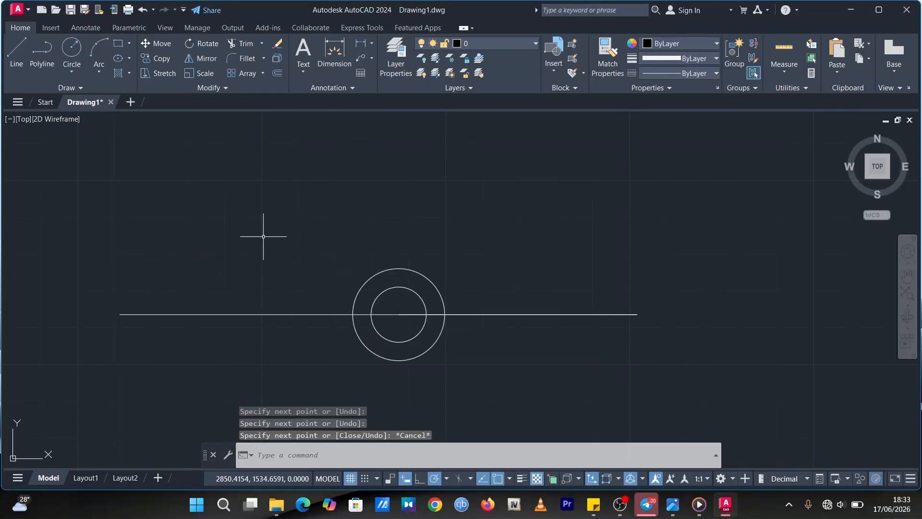
left_click(143, 10)
Step: Draw a horizontal centreline through the circles as two separate lines from their common centre, one to each side
left_click(17, 51)
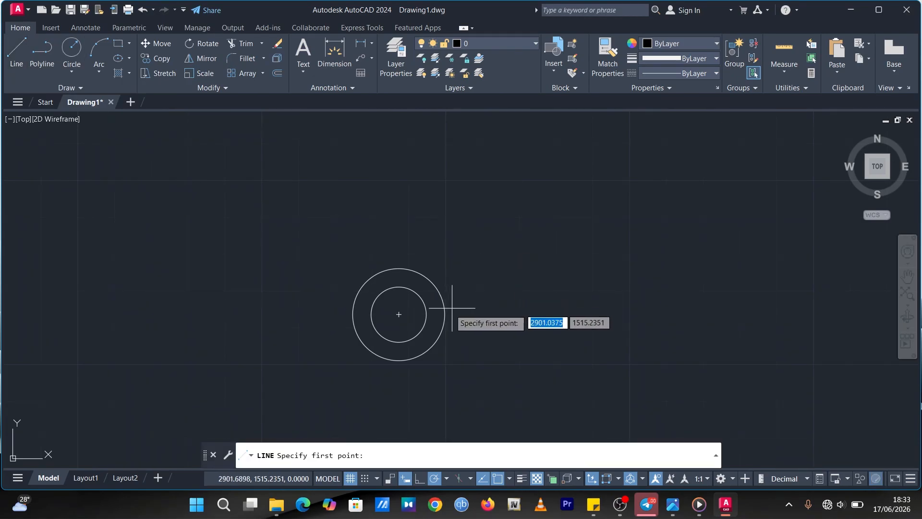
left_click(398, 314)
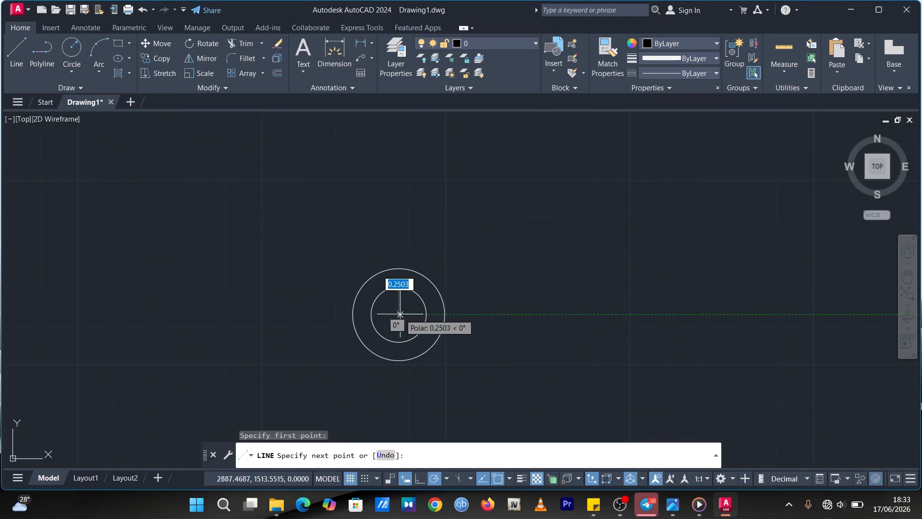
left_click(606, 314)
key("Escape")
left_click(17, 50)
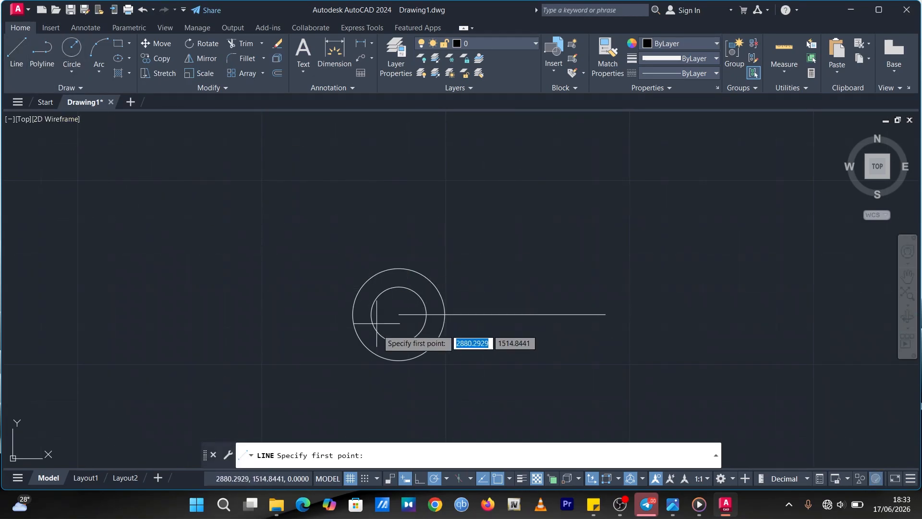
left_click(399, 314)
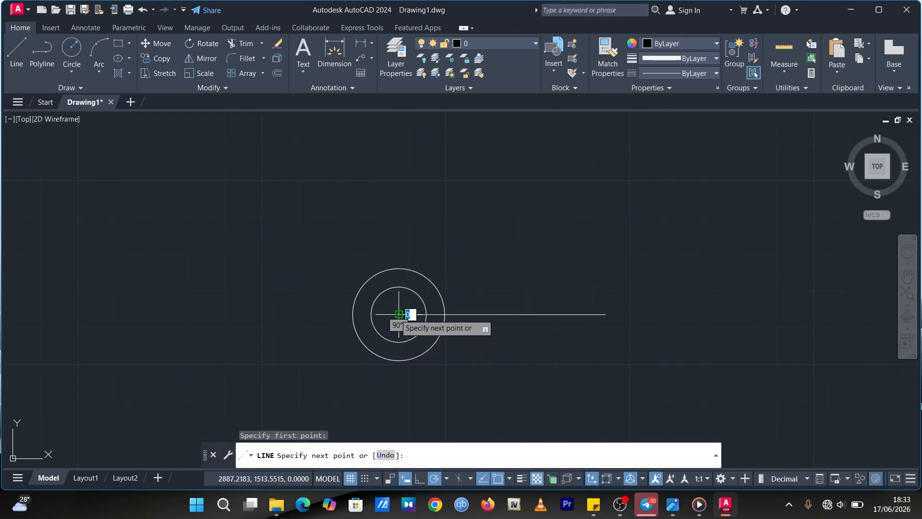
left_click(187, 314)
key("Escape")
Step: Extend the horizontal centreline from its right end with another line, reaching about 117 units from the circles' centre
left_click(25, 60)
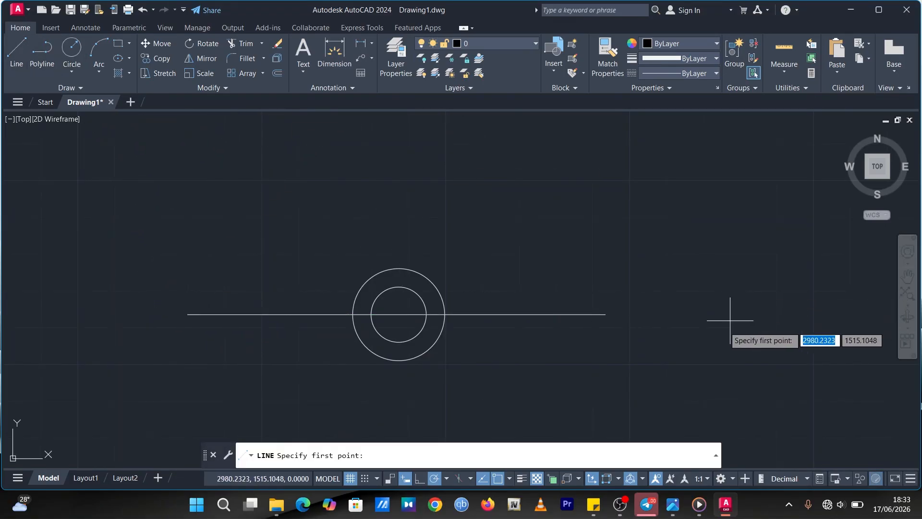
left_click(605, 314)
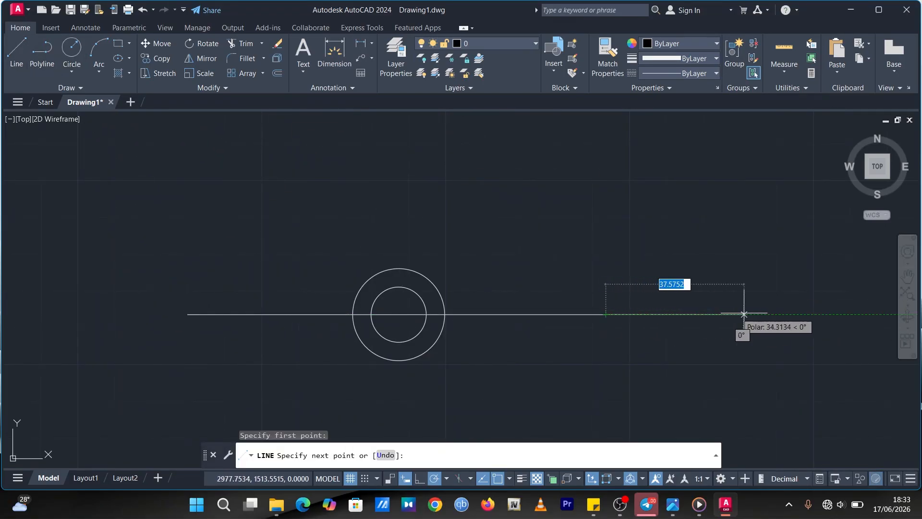
left_click(830, 314)
key("Escape")
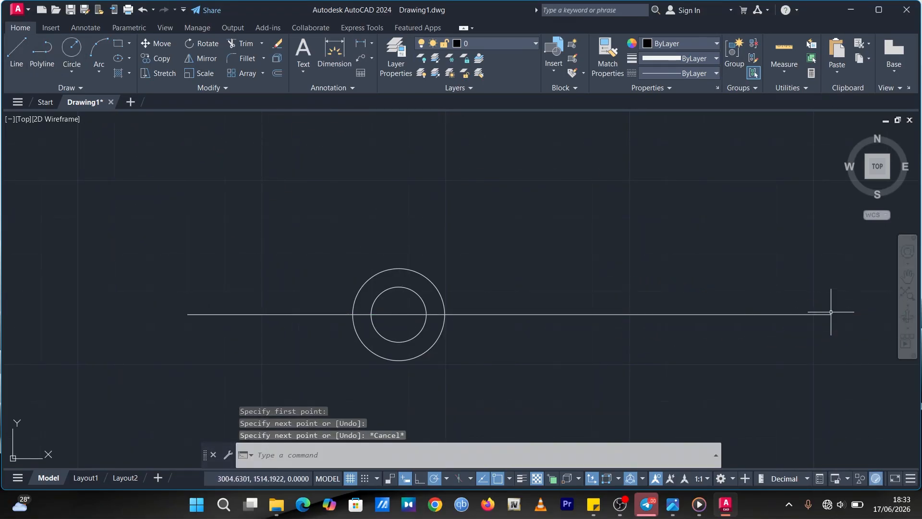
Step: Draw a vertical centreline through the circles as two separate lines from their common centre, one upward and one downward
left_click(19, 49)
left_click(398, 314)
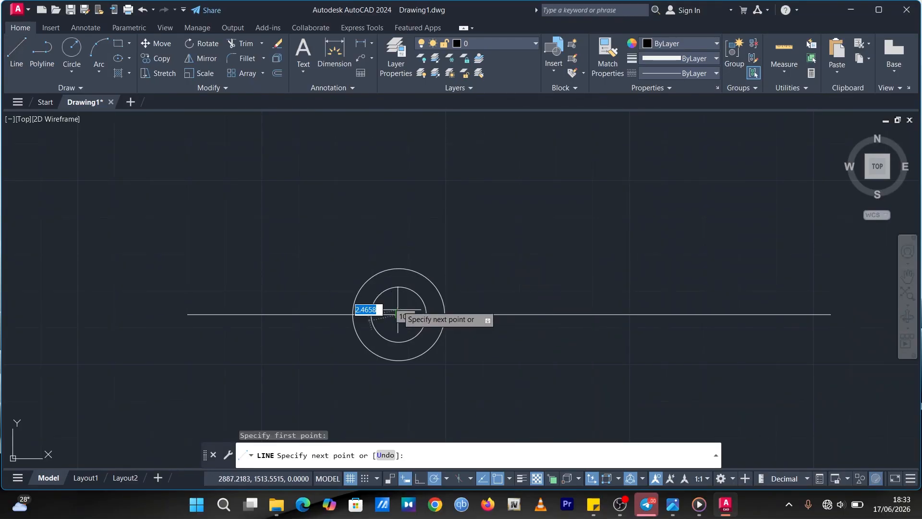
left_click(399, 189)
key("Escape")
left_click(18, 49)
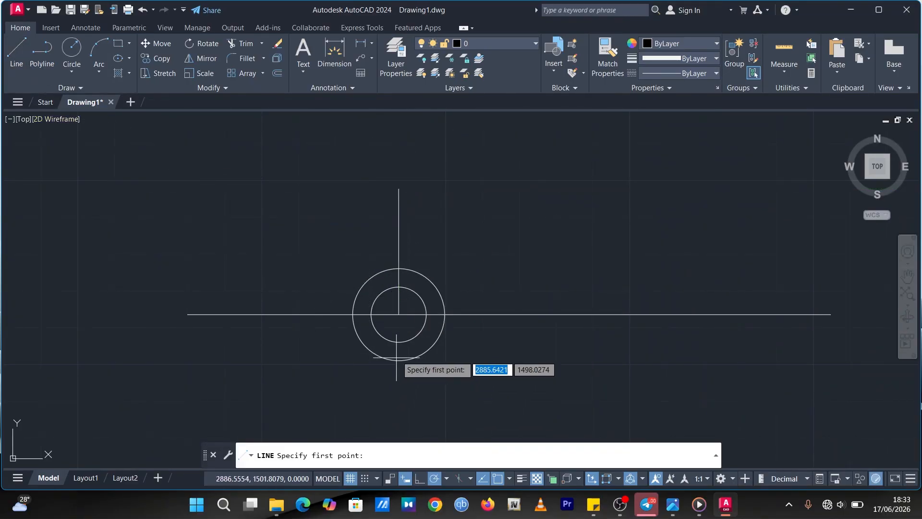
left_click(398, 314)
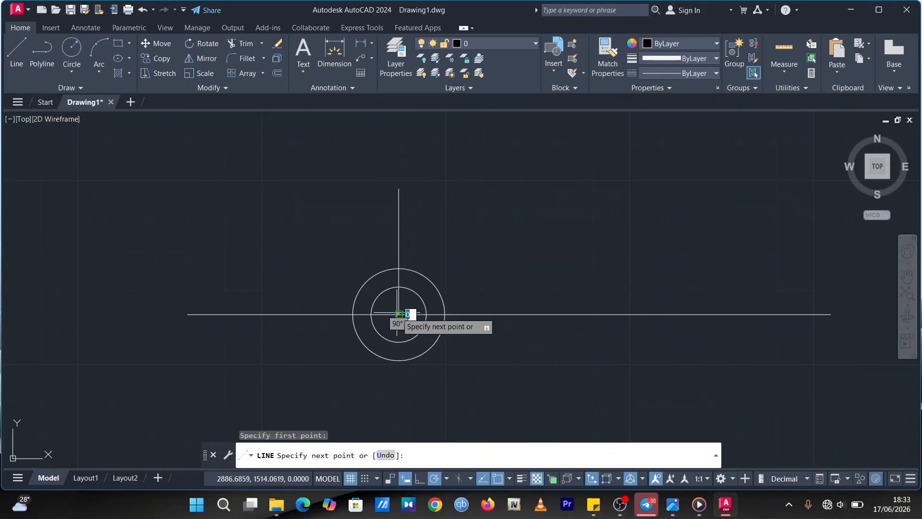
left_click(399, 408)
key("Escape")
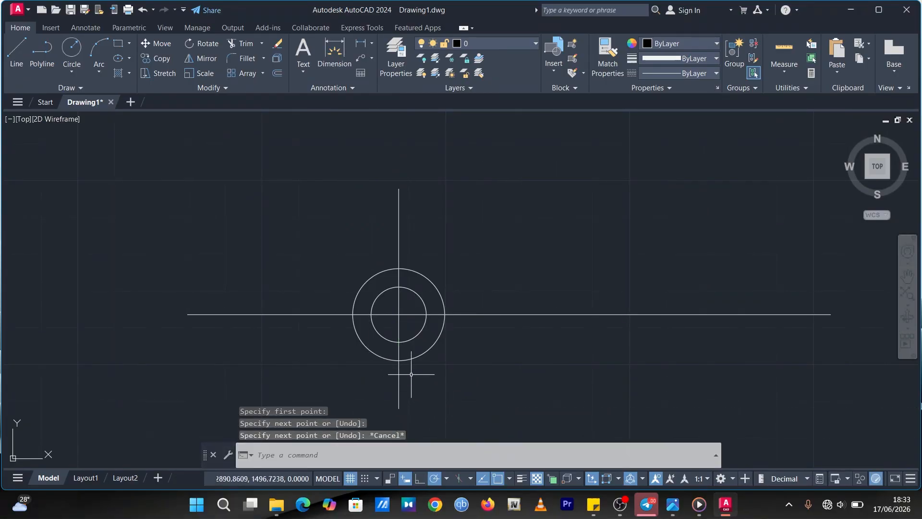
Step: Draw a line about 92 units long from the central circles' common centre, rising to the right at 15°
left_click(17, 49)
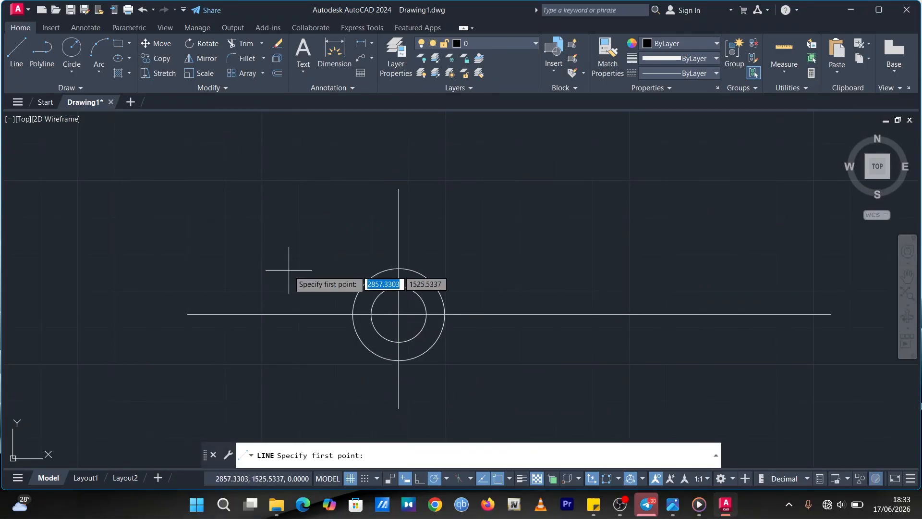
left_click(398, 315)
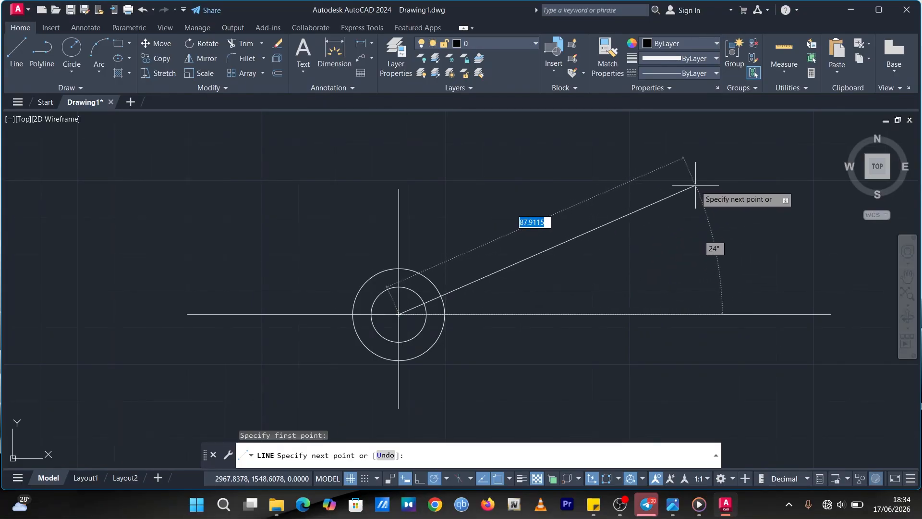
key("Tab")
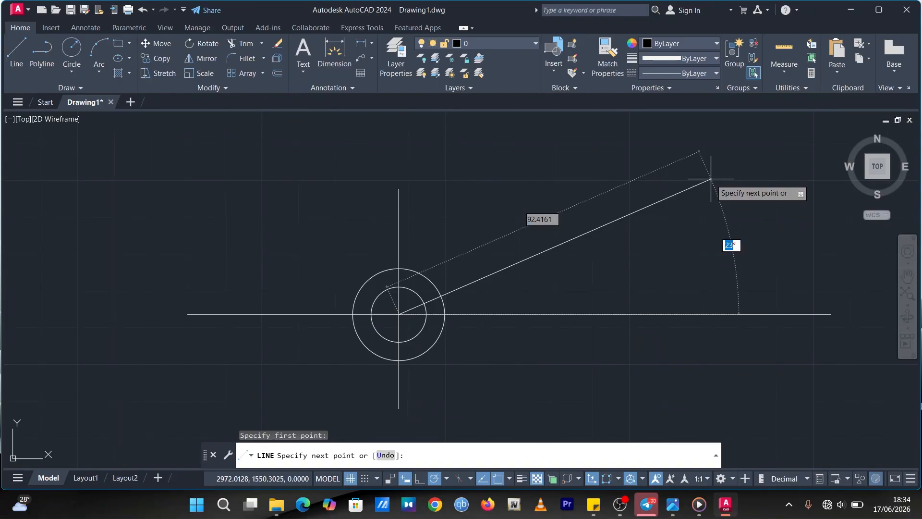
type("15")
key("Return")
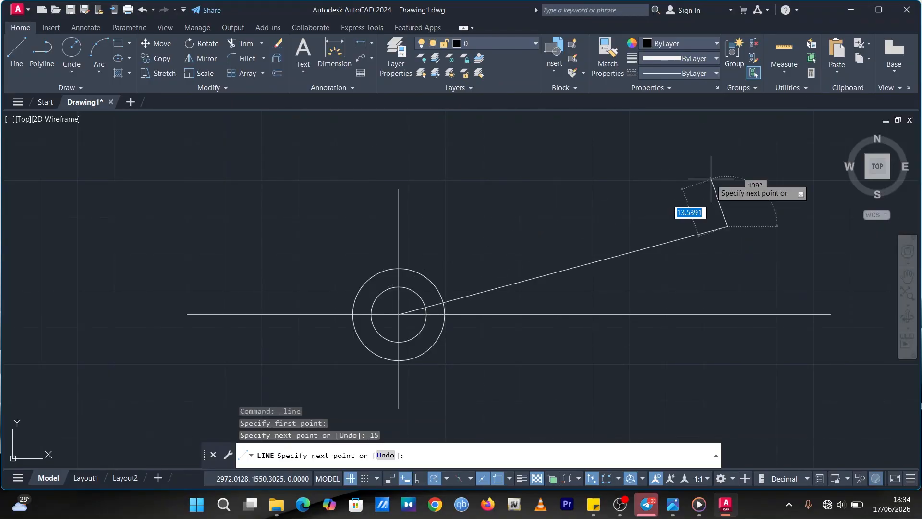
key("Escape")
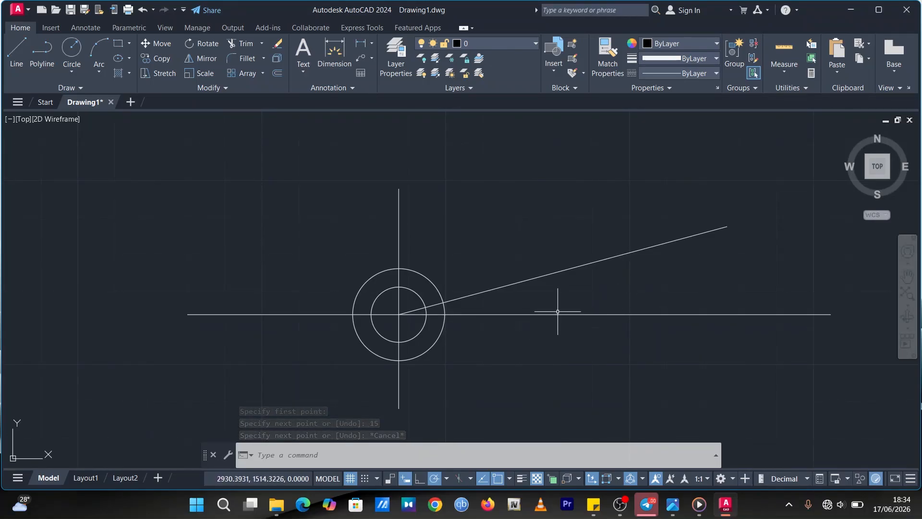
Step: Delete the two line segments that form the right half of the horizontal centreline
left_click(575, 315)
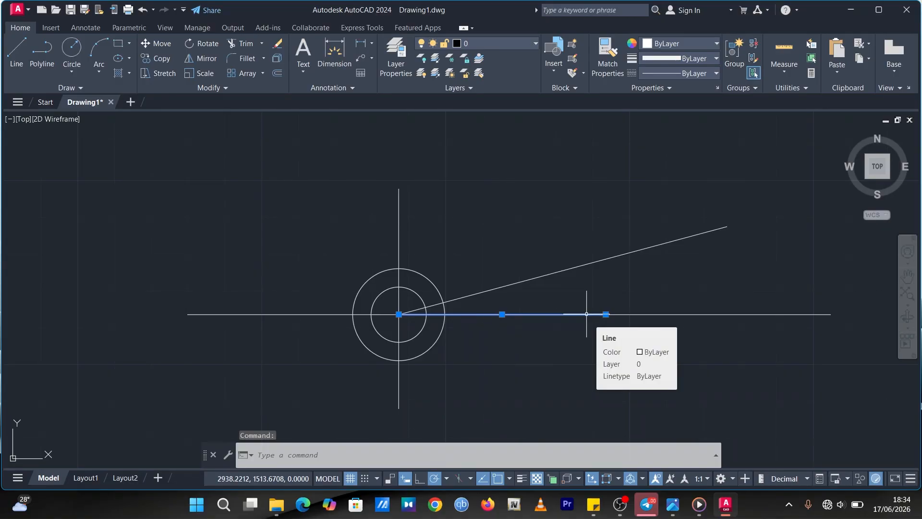
key("Delete")
left_click(629, 314)
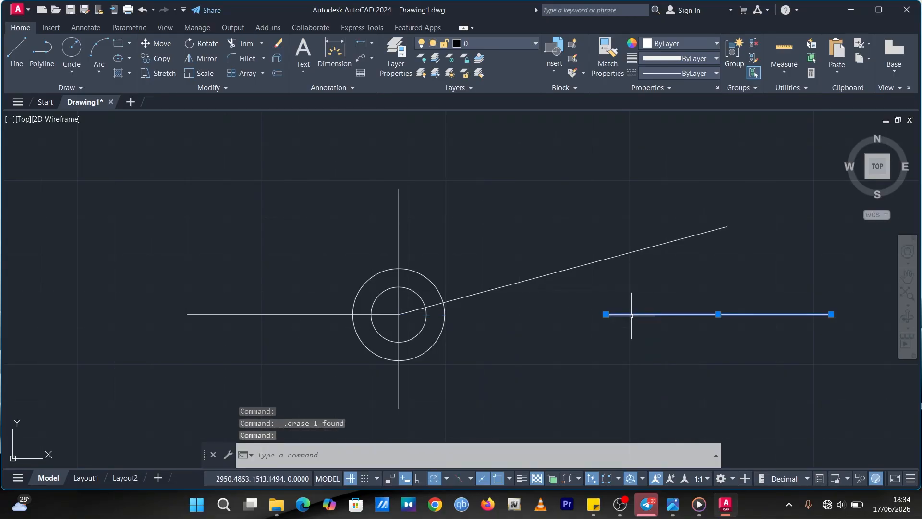
key("Delete")
Step: Following the reference image, draw a 65-unit horizontal line rightward from the circles' centre and a vertical line upward from its end, crossing the angled line
left_click(667, 462)
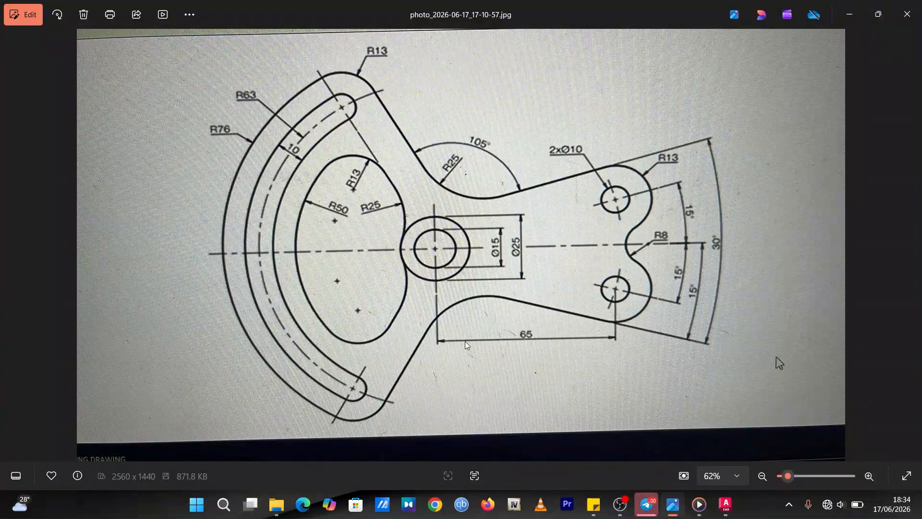
left_click(849, 14)
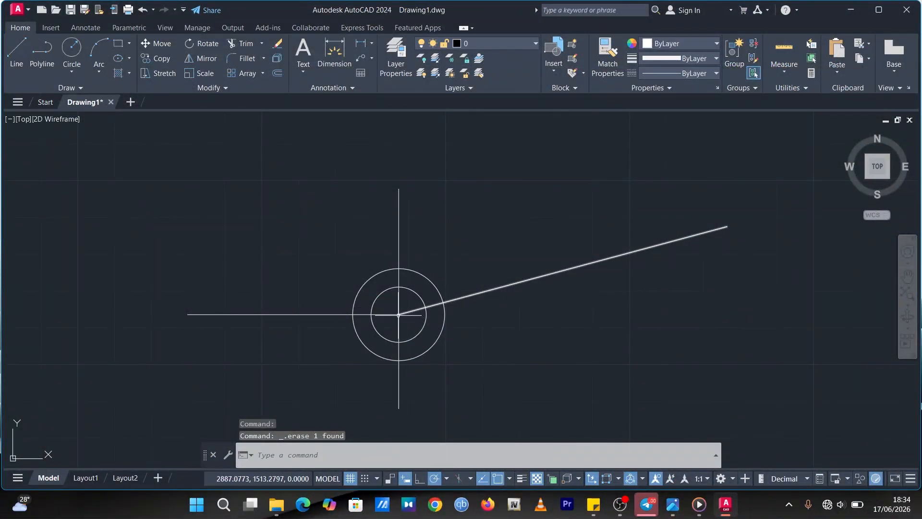
left_click(11, 46)
left_click(398, 314)
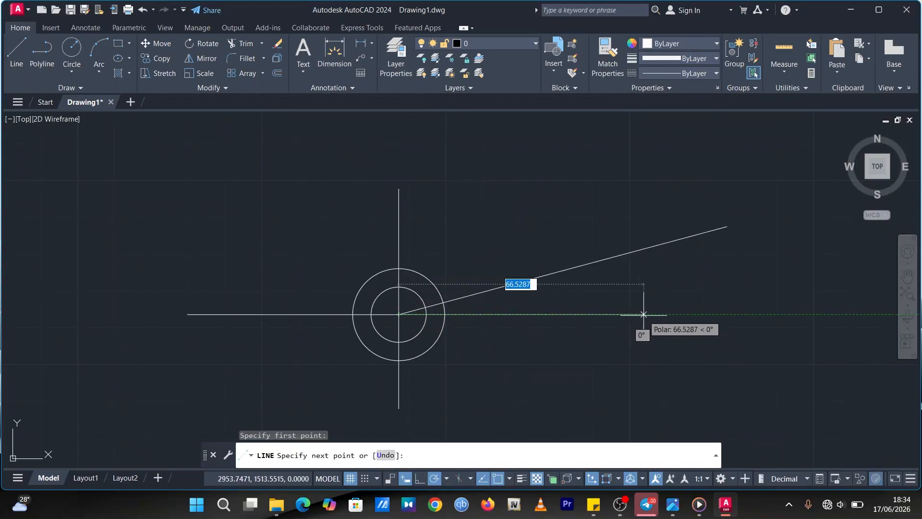
type("65")
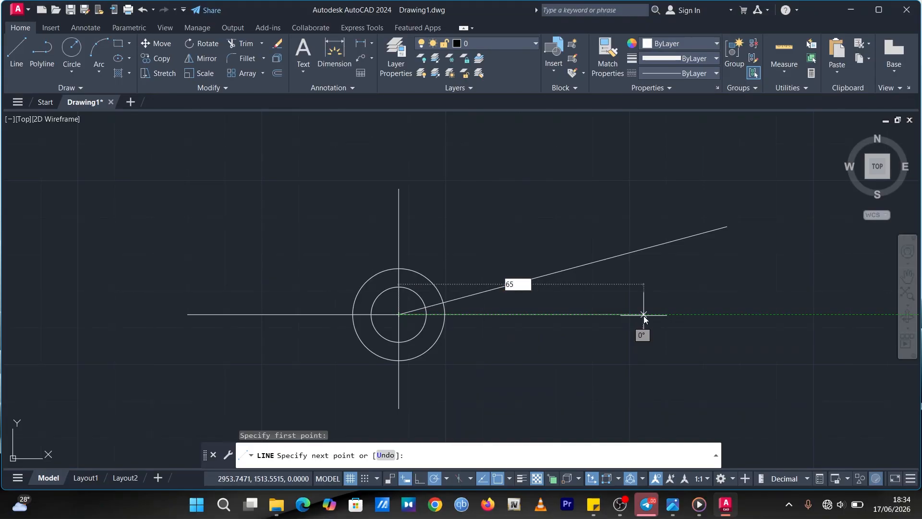
key("Return")
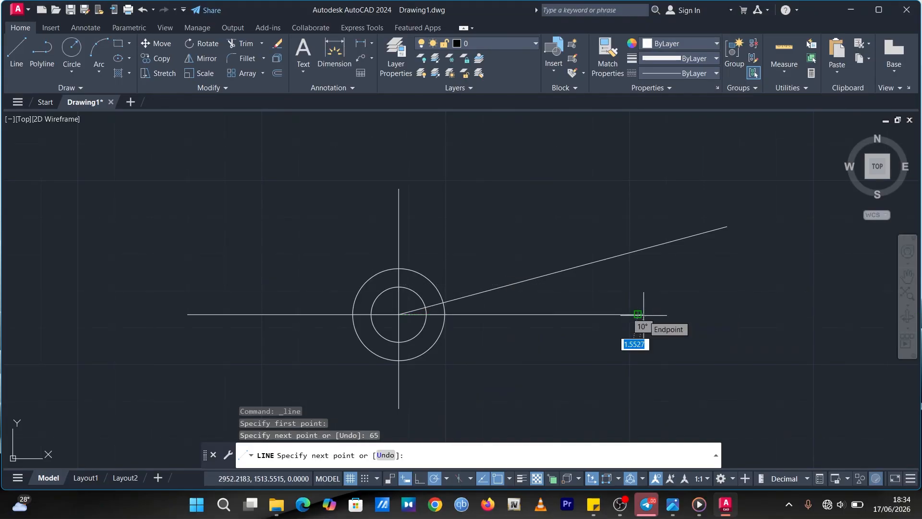
left_click(637, 134)
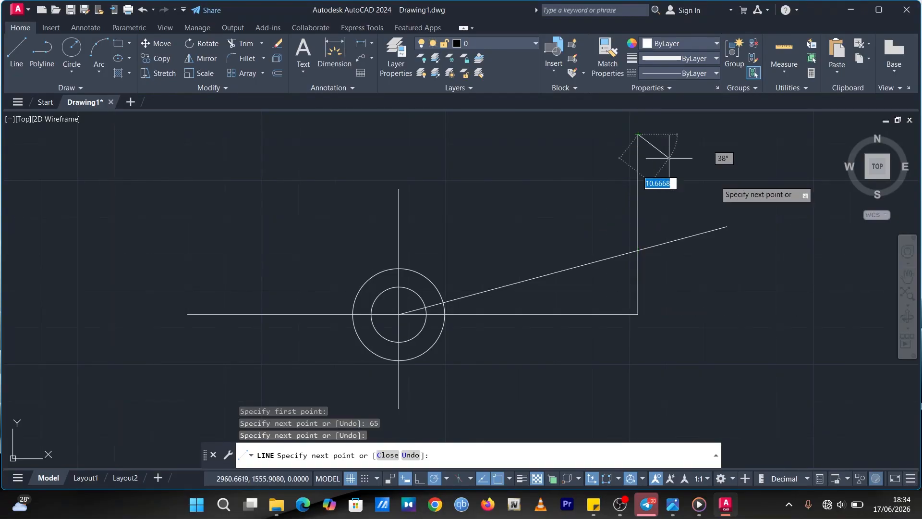
key("Escape")
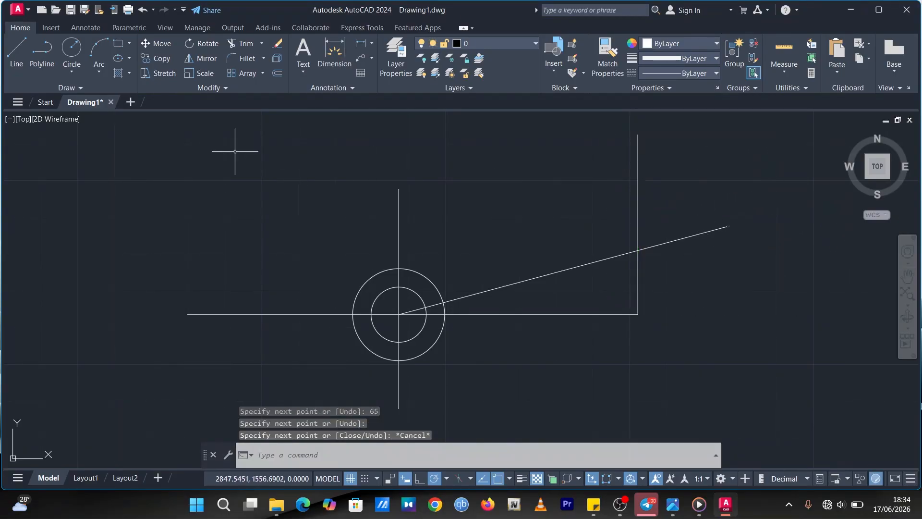
Step: Trim the part of the angled line beyond the vertical line, and check the reference image for the sizes around the upper hole
left_click(235, 42)
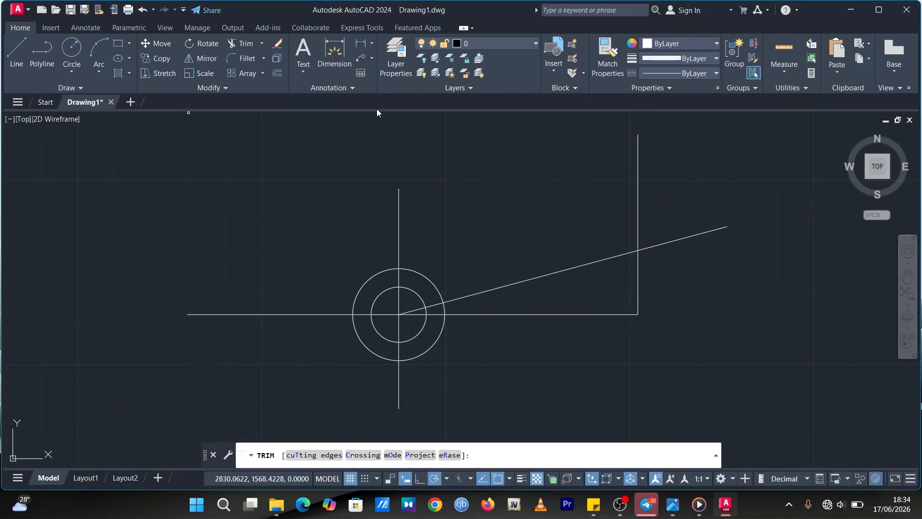
left_click(677, 242)
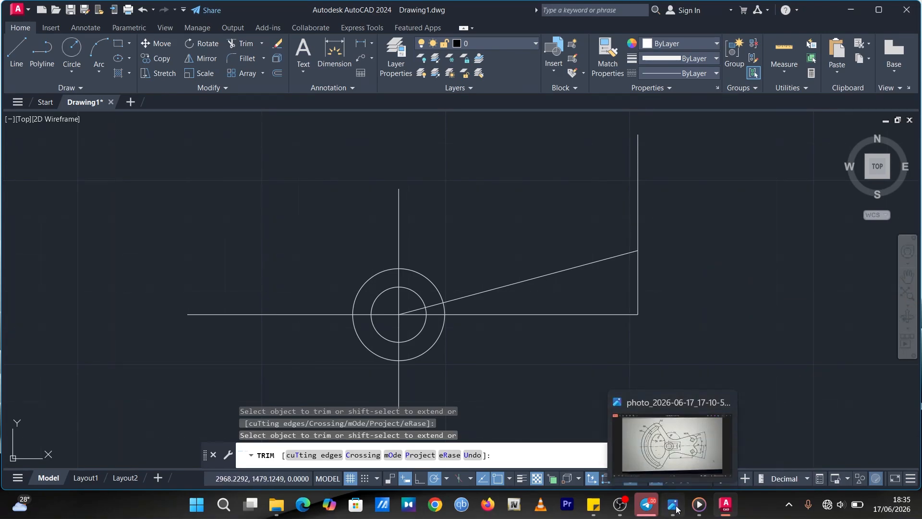
left_click(673, 505)
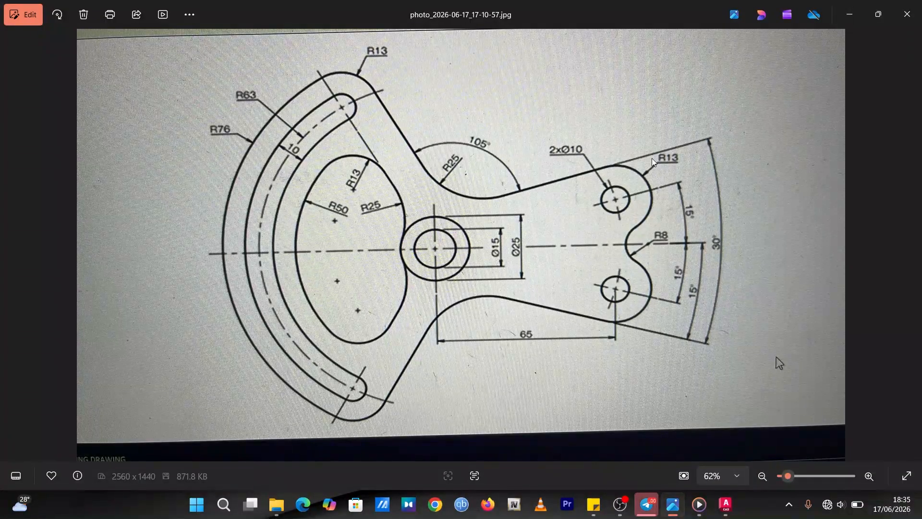
left_click(850, 14)
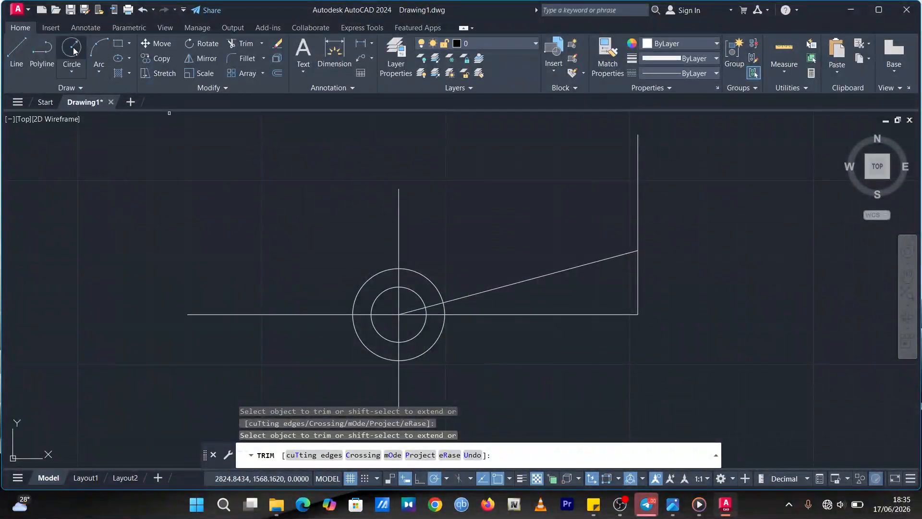
Step: Draw two concentric circles with radii 13 and 5, centred where the angled line meets the vertical line
left_click(73, 50)
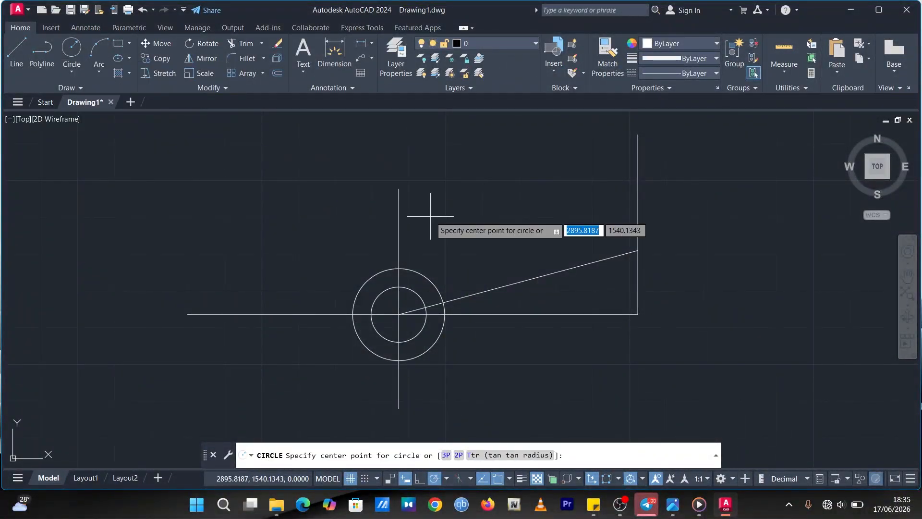
left_click(637, 250)
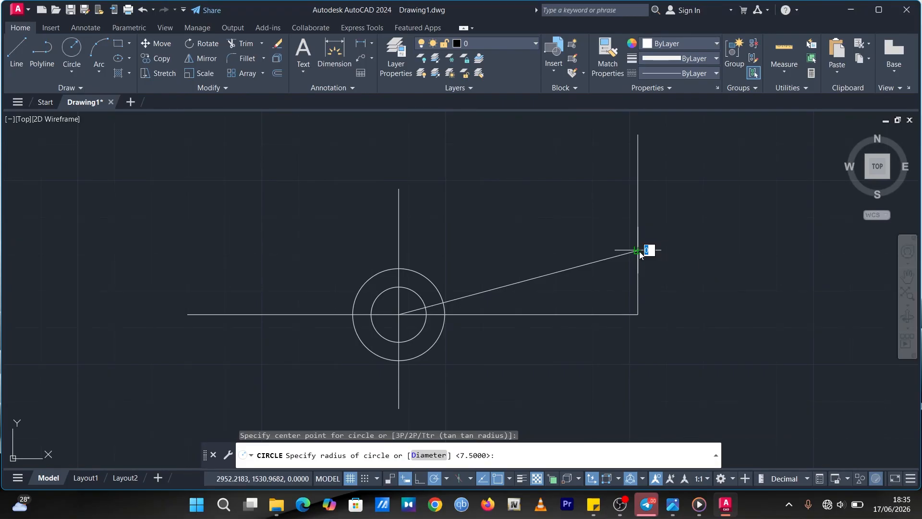
type("13")
key("Return")
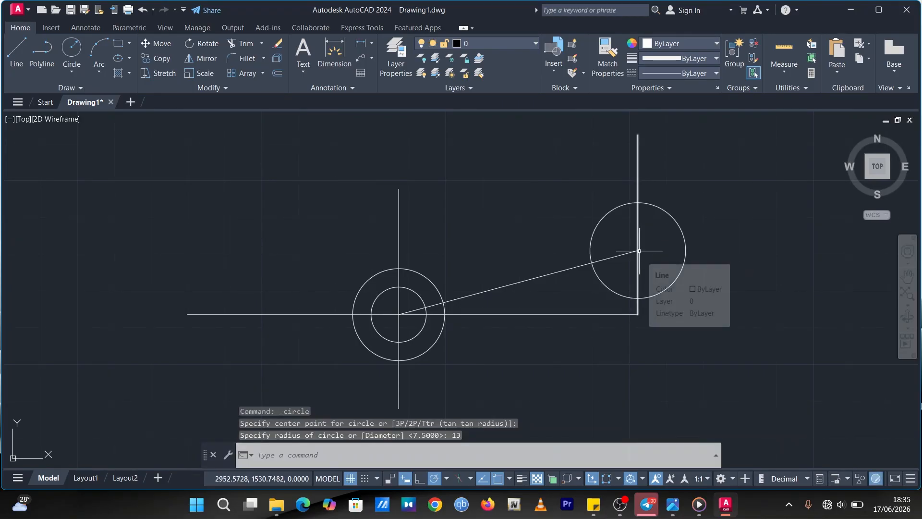
left_click(71, 48)
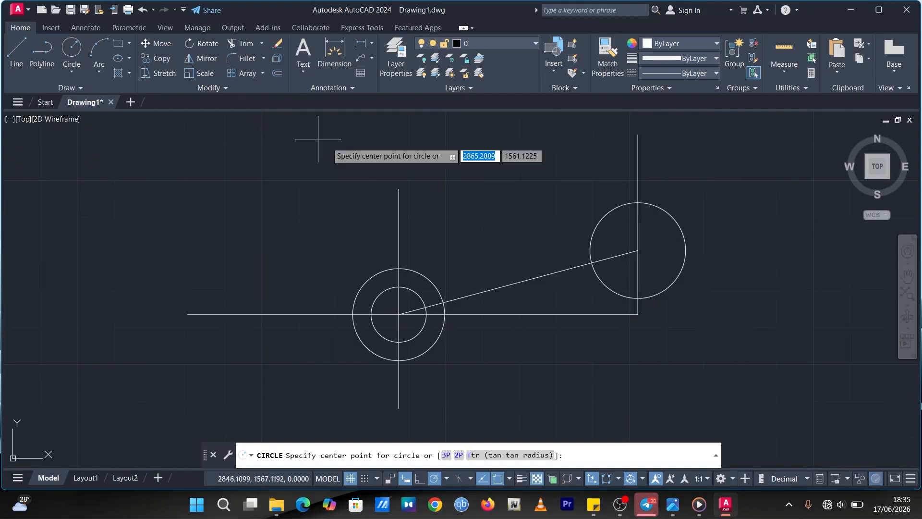
left_click(637, 250)
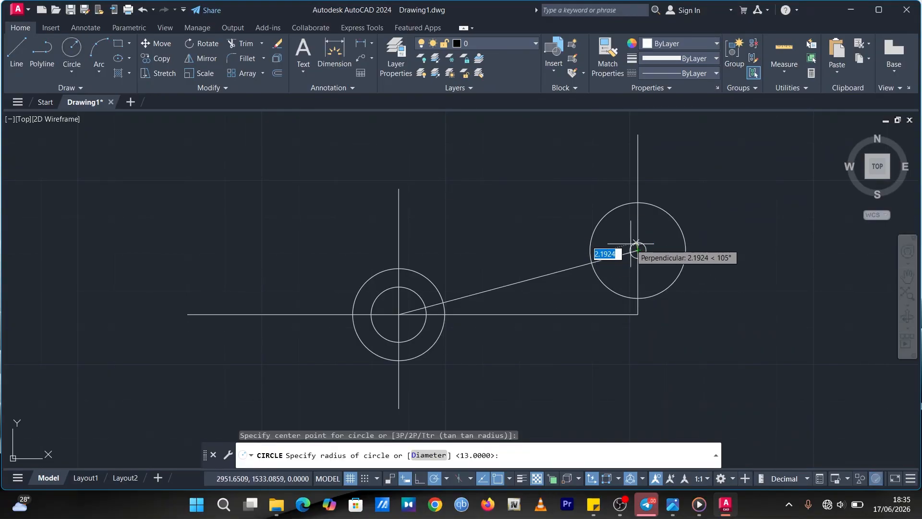
type("5")
key("Return")
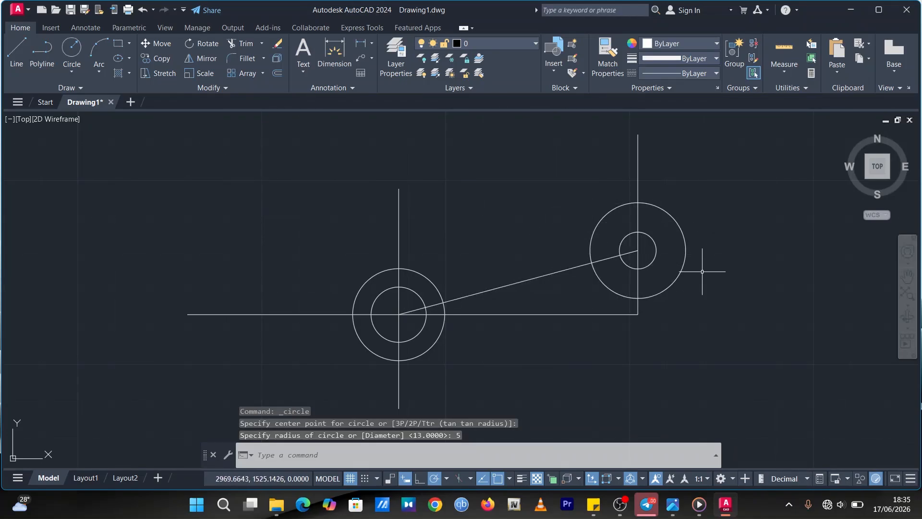
Step: Consult the reference image for the outer arc and draw a circle of radius 76 from the central circles' centre
left_click(672, 504)
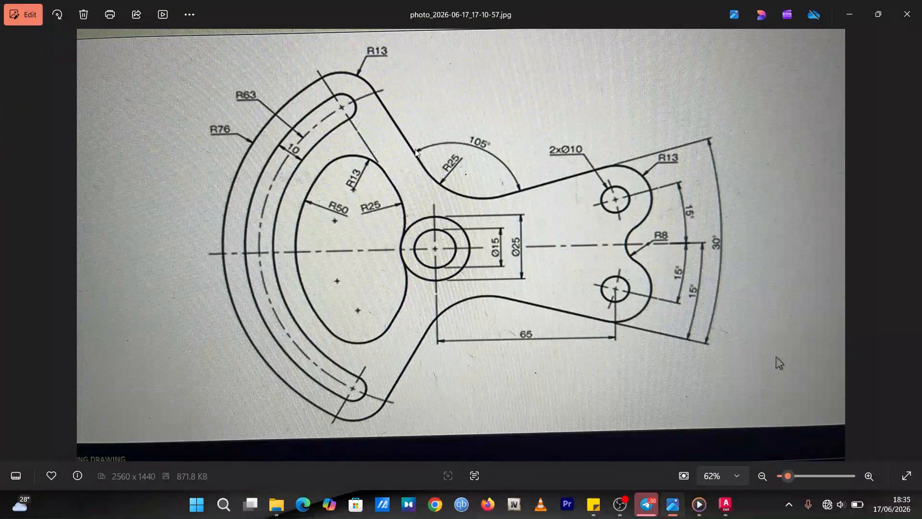
left_click(849, 14)
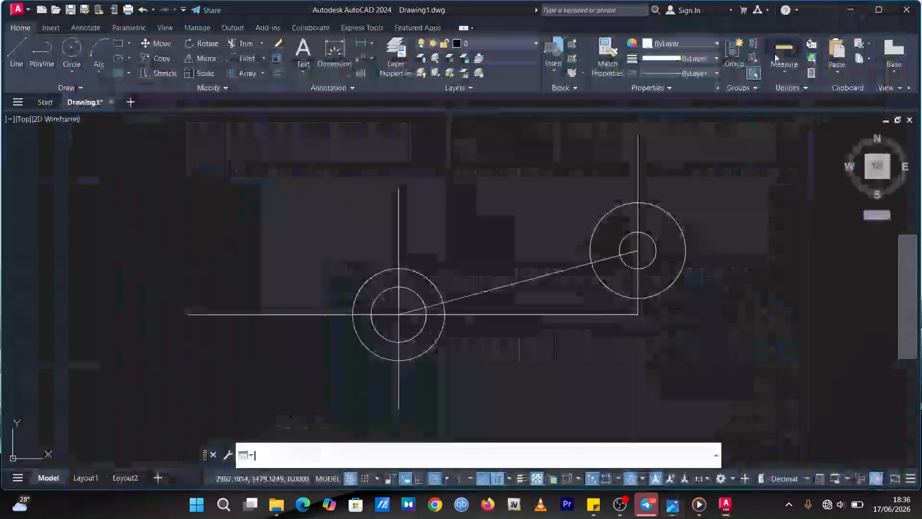
left_click(71, 48)
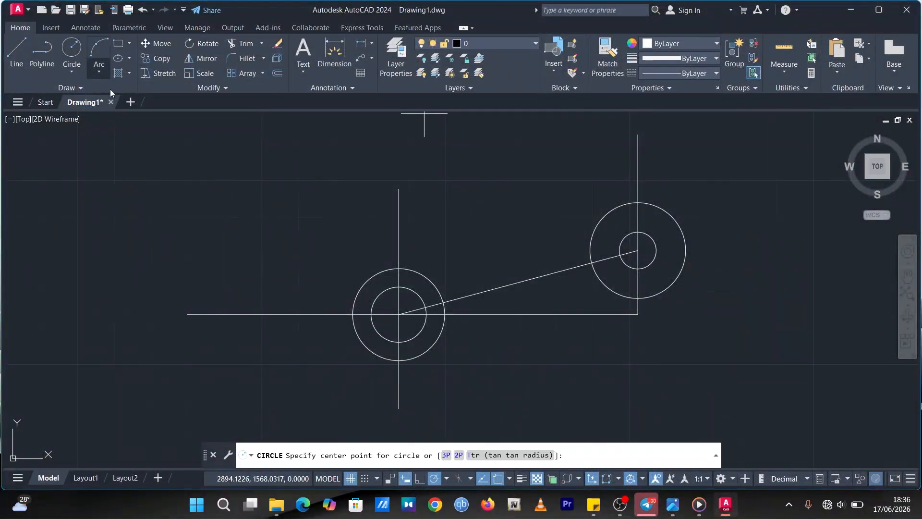
left_click(398, 314)
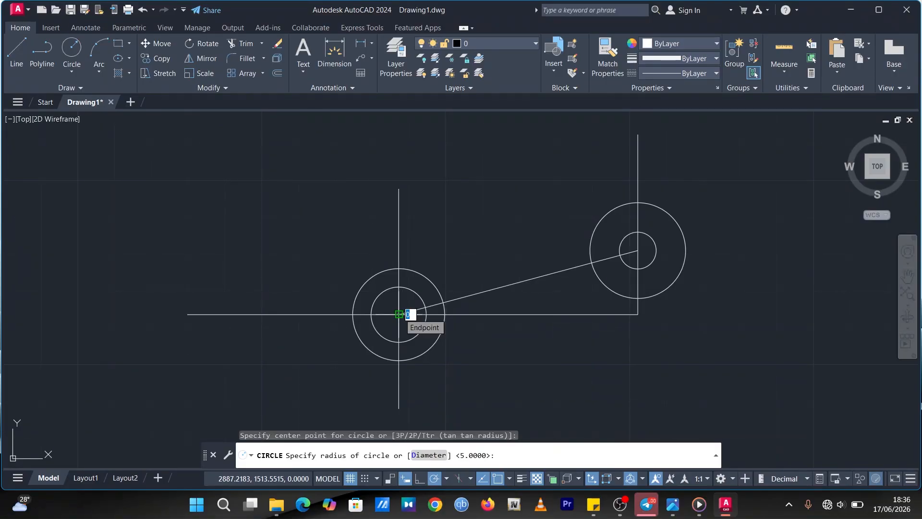
type("76")
key("Return")
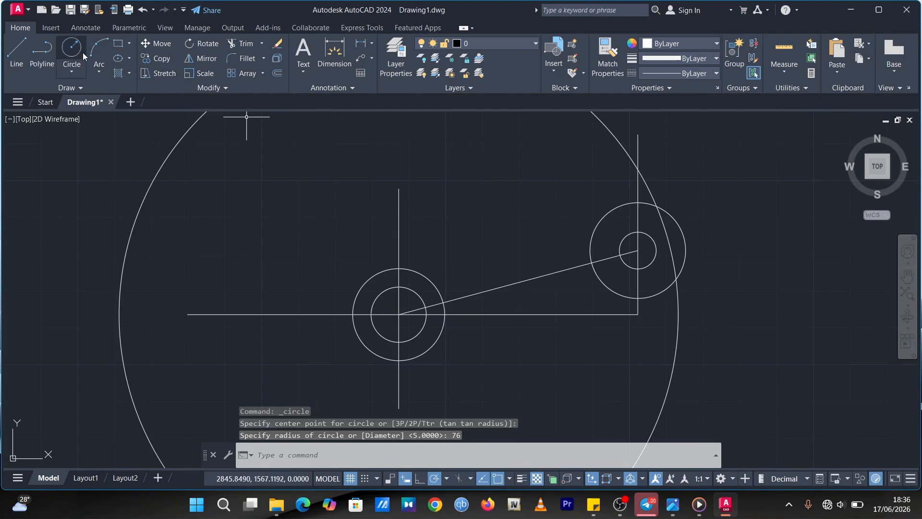
Step: Following the reference image, draw a circle of radius 63 in the CENTER2 linetype from the central circles' centre
left_click(73, 44)
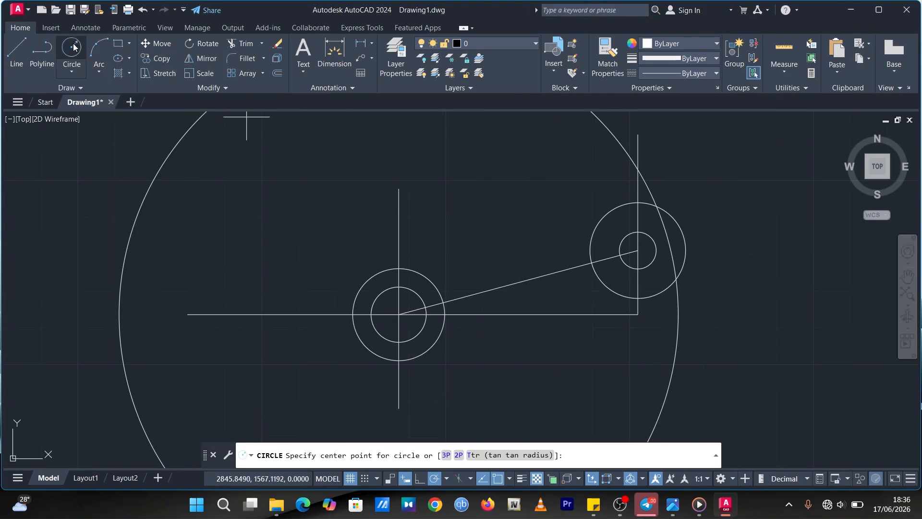
left_click(694, 74)
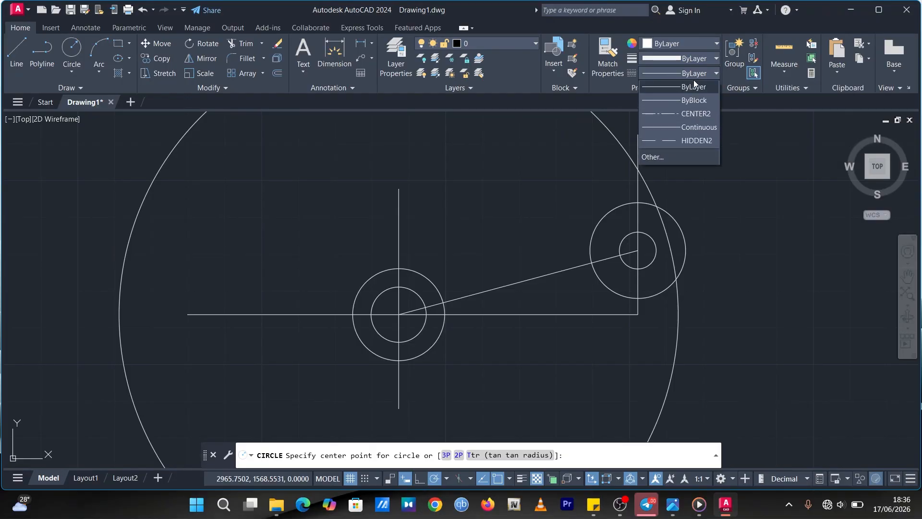
left_click(694, 114)
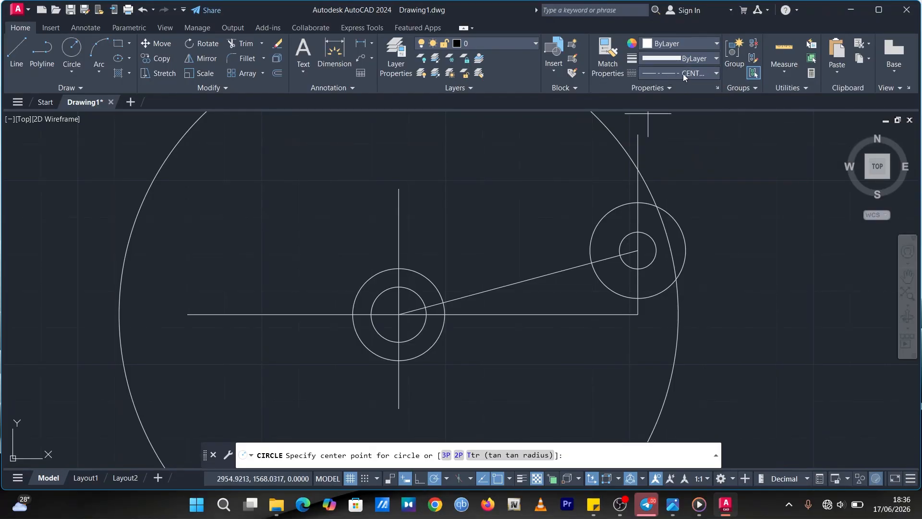
left_click(398, 314)
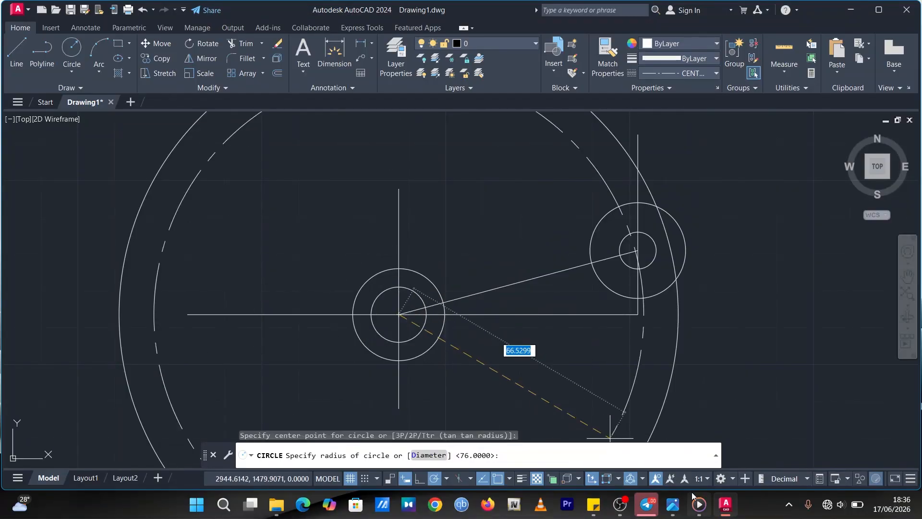
left_click(677, 504)
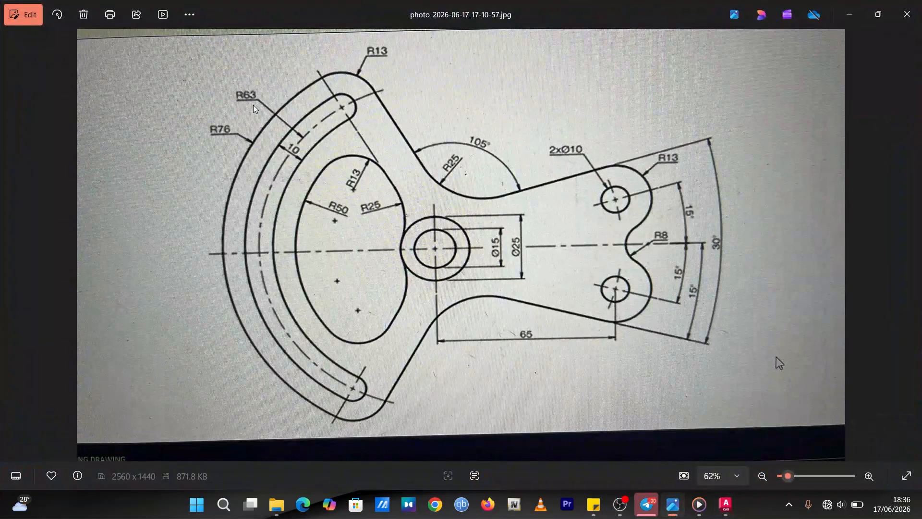
left_click(907, 14)
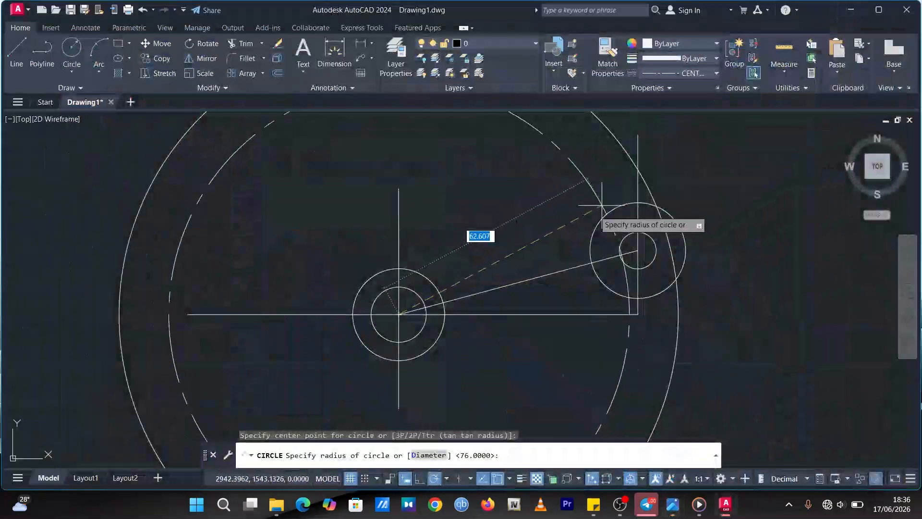
type("63")
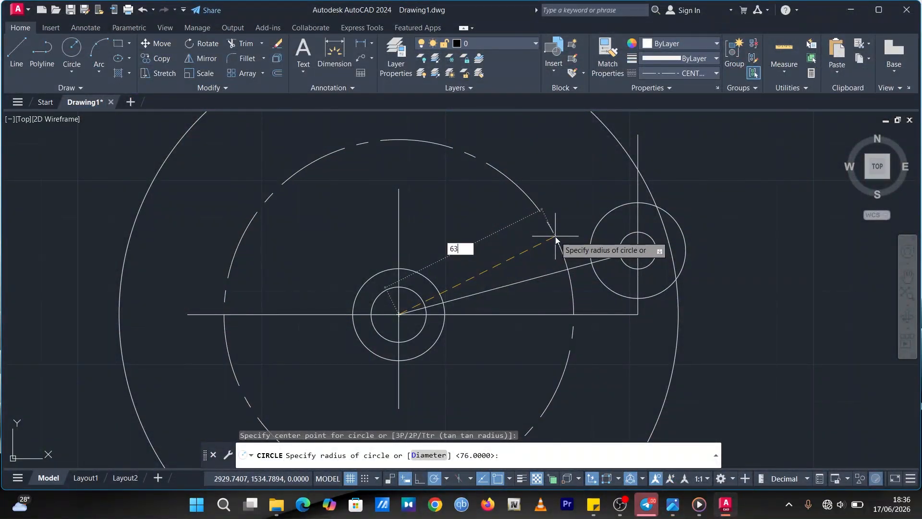
key("Return")
scroll(537, 233, "down", 2)
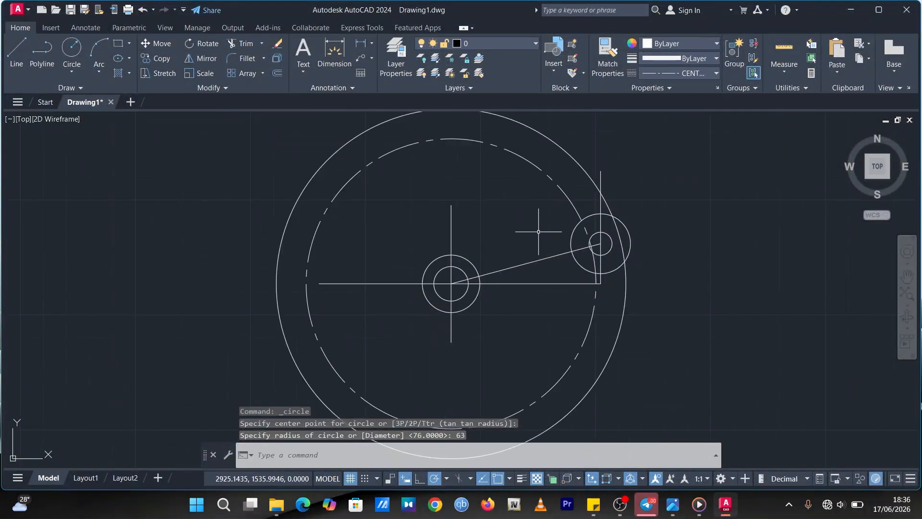
scroll(538, 231, "down", 2)
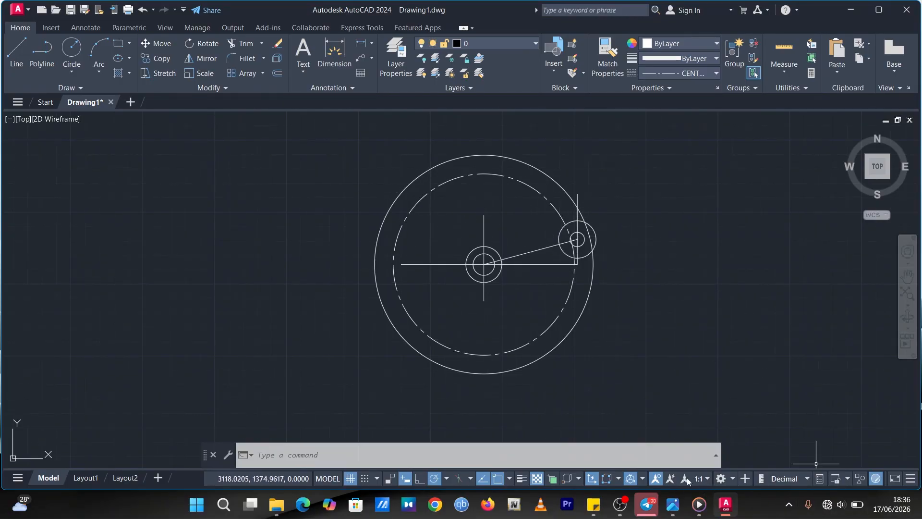
Step: Check the reference angle and, with the linetype set back to ByLayer, draw a line about 114 units long at 105° from the circles' centre
left_click(673, 504)
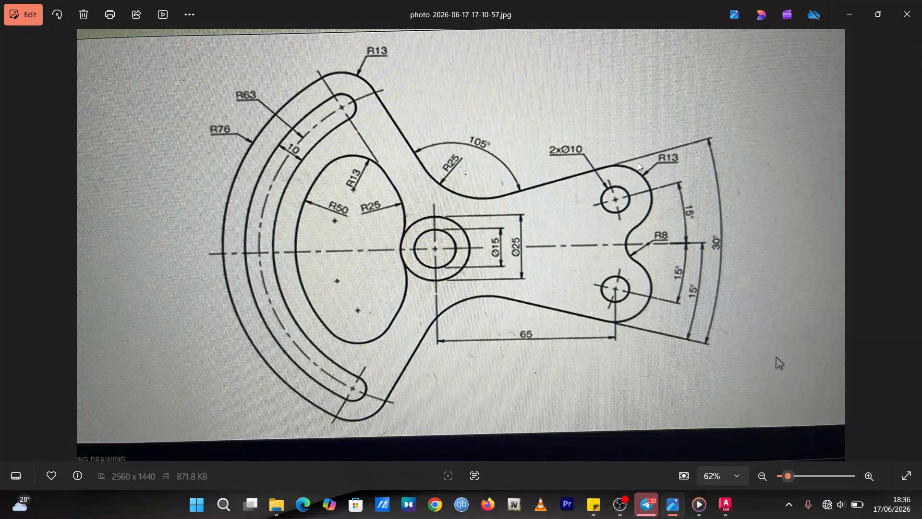
left_click(855, 18)
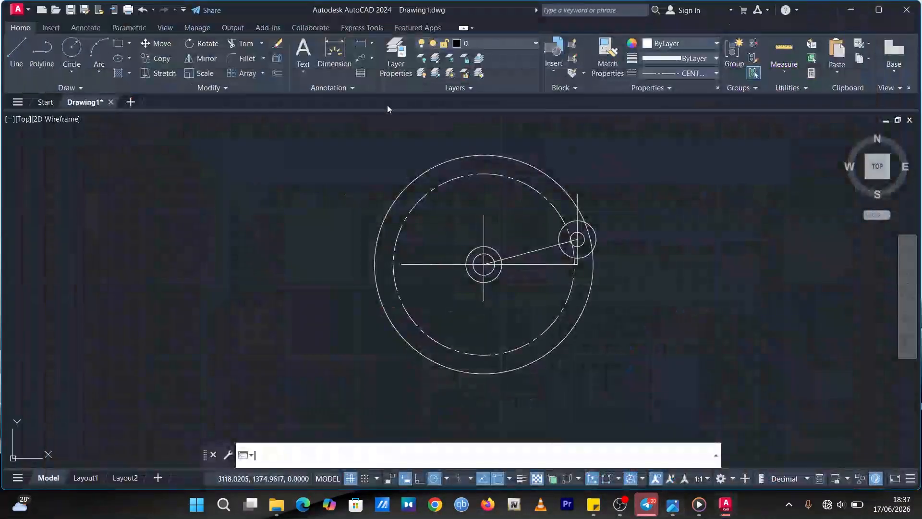
left_click(17, 48)
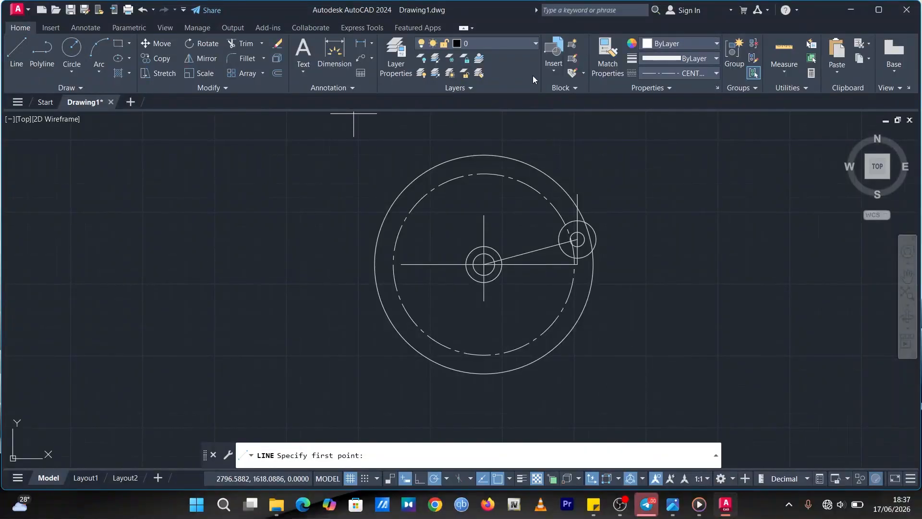
left_click(704, 73)
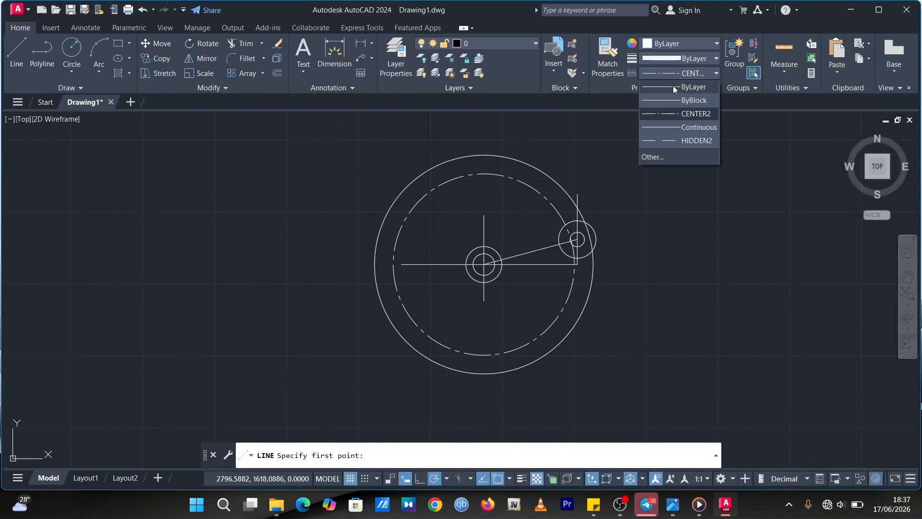
left_click(673, 87)
middle_click_drag(618, 213, 610, 273)
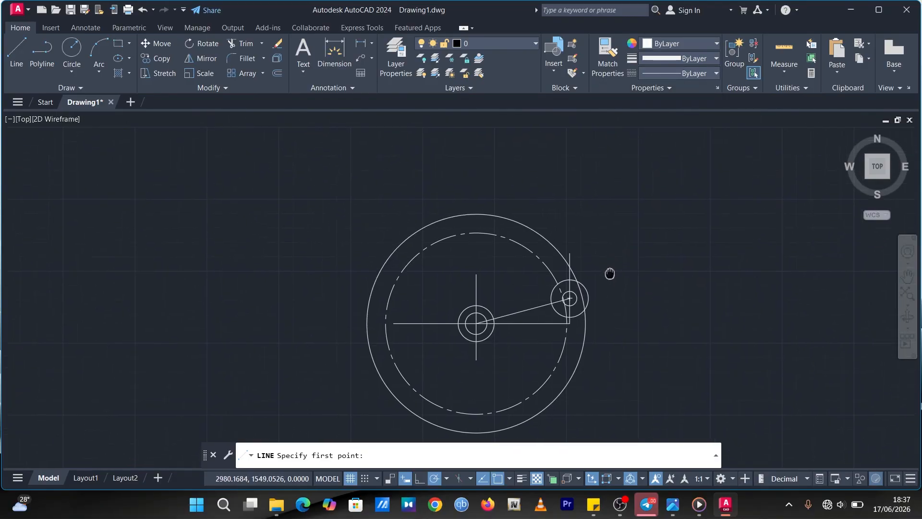
left_click(476, 323)
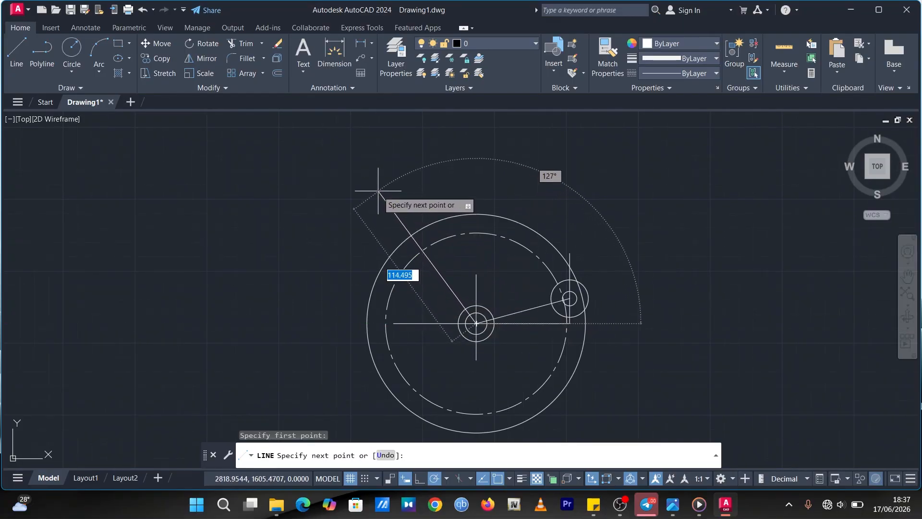
key("Tab")
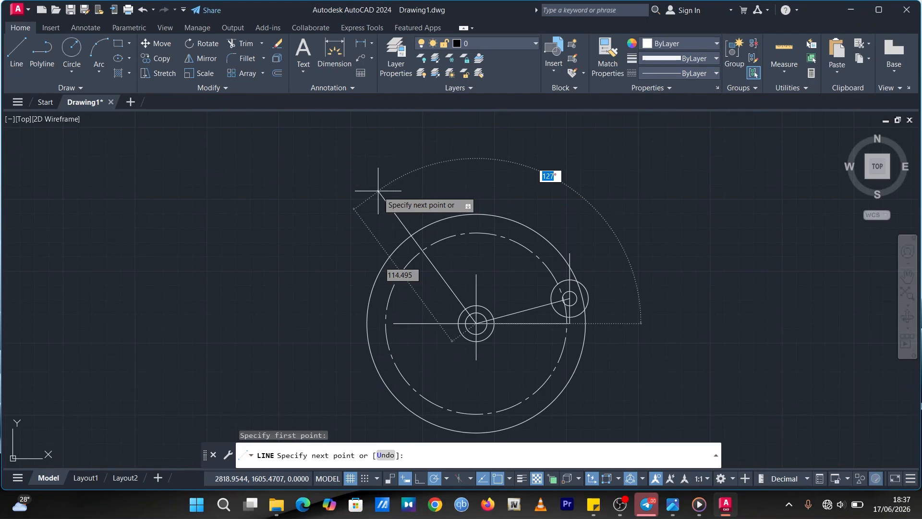
type("105")
key("Return")
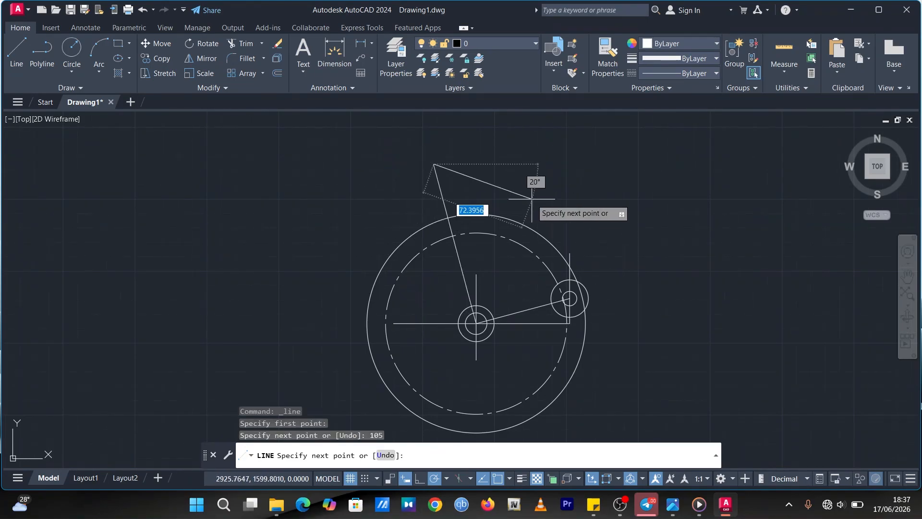
key("Escape")
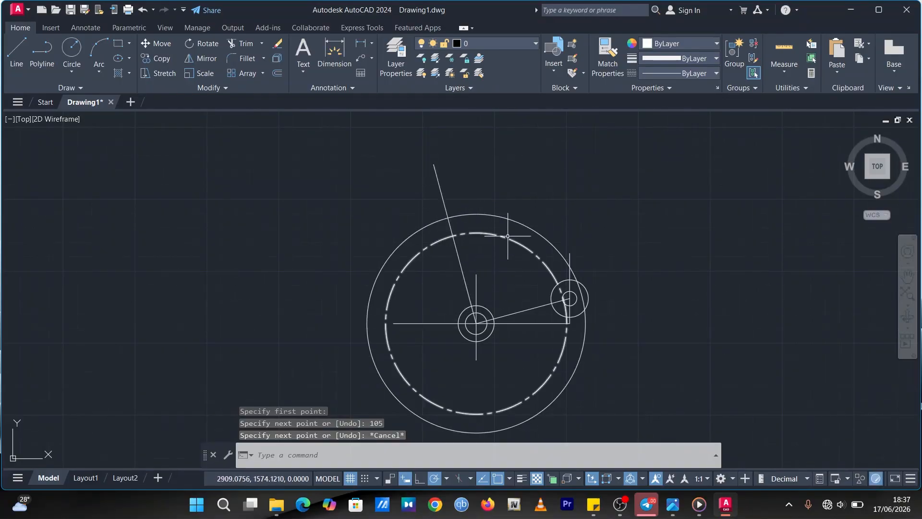
Step: Consult the reference image for the slot width and draw circles of radius 68 and 58 from the central circles' centre
left_click(706, 442)
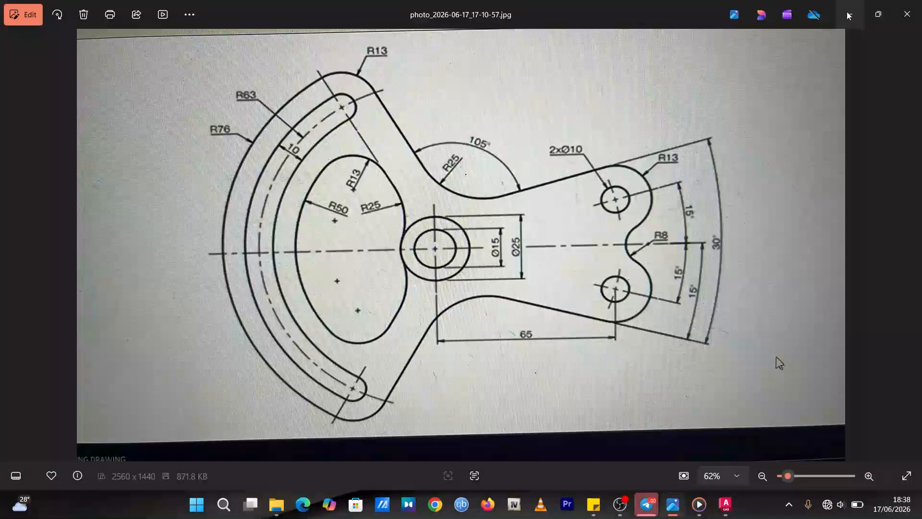
key("alt+Tab")
left_click(71, 50)
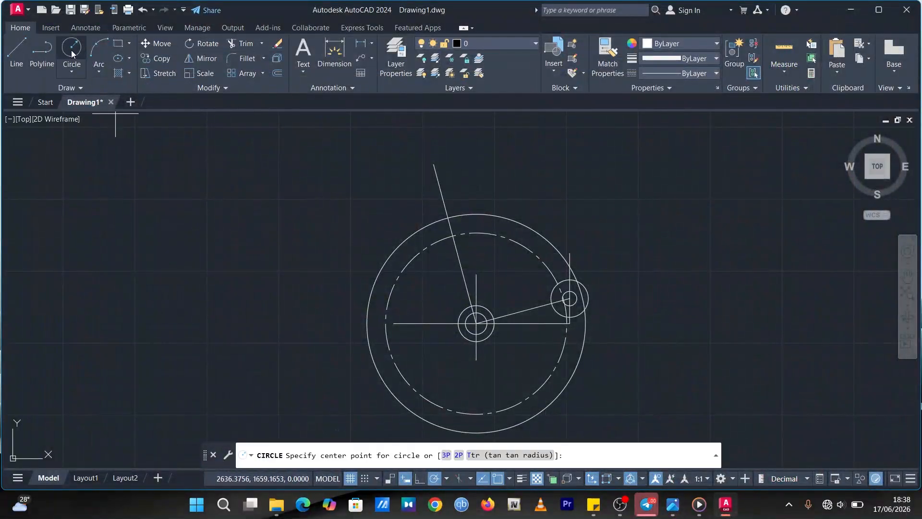
left_click(476, 323)
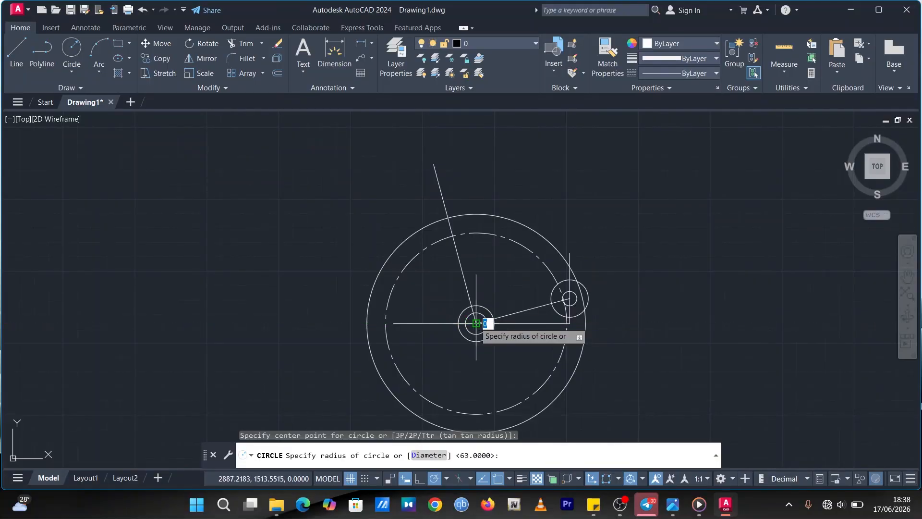
type("68")
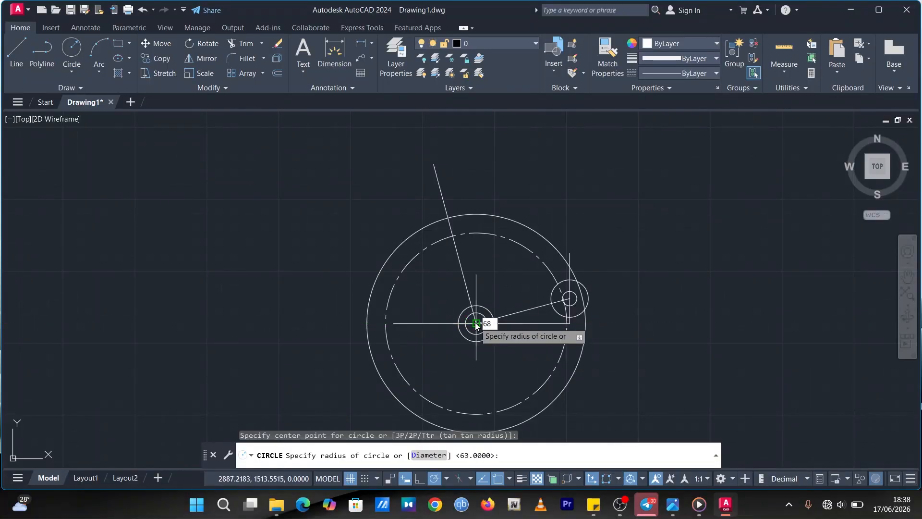
key("Return")
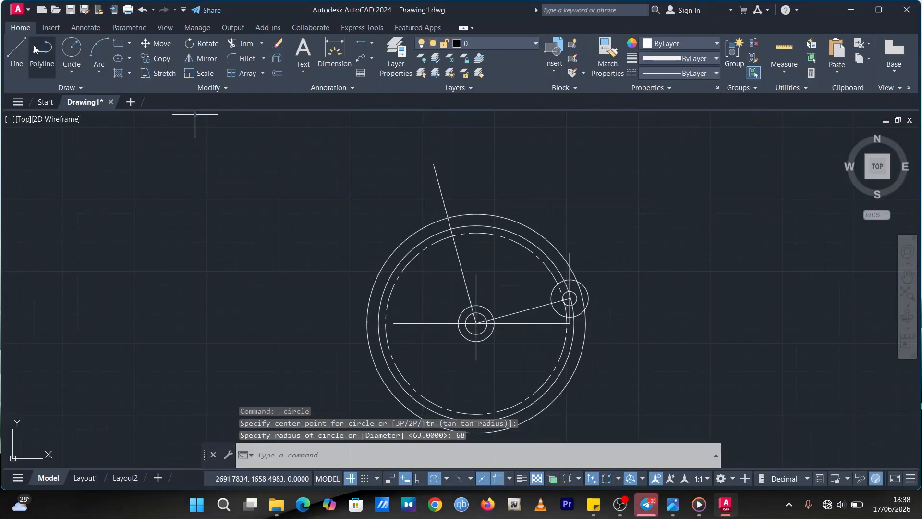
left_click(72, 51)
left_click(476, 323)
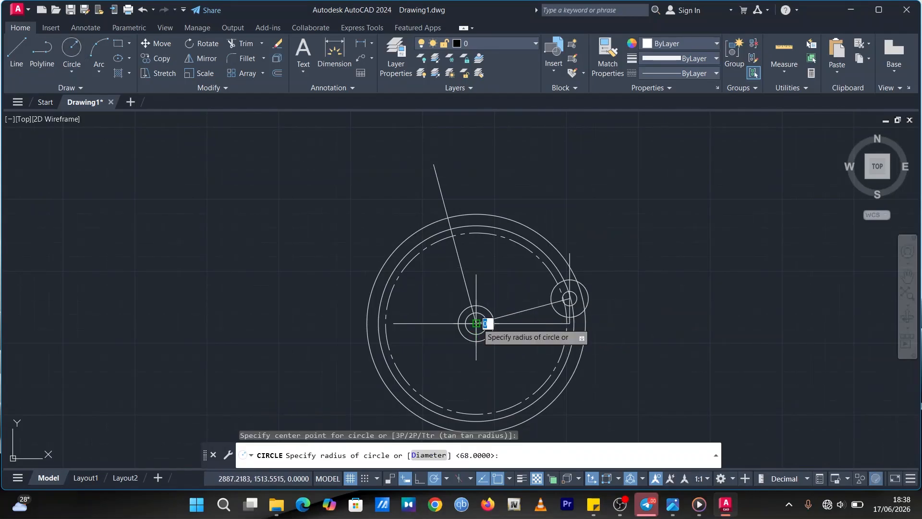
type("58")
key("Return")
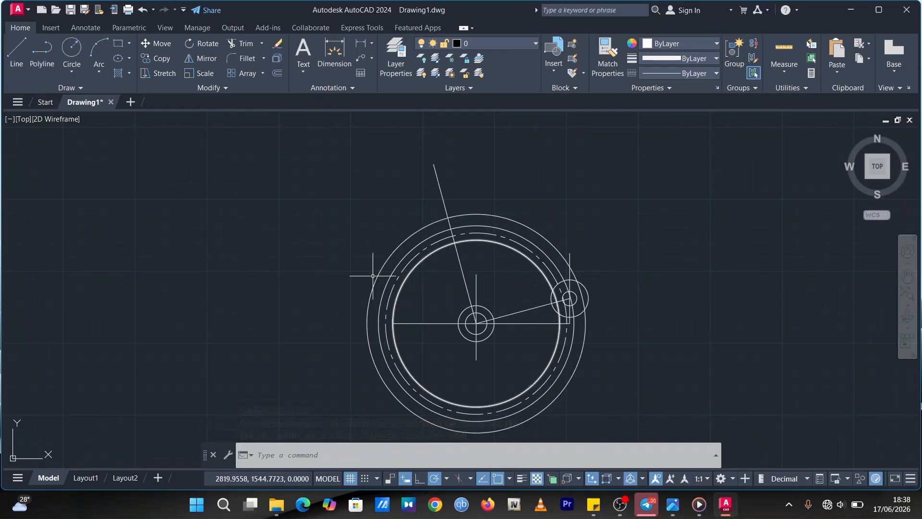
Step: Draw a horizontal line extending the centreline from its left end to beyond the outermost circle
left_click(17, 52)
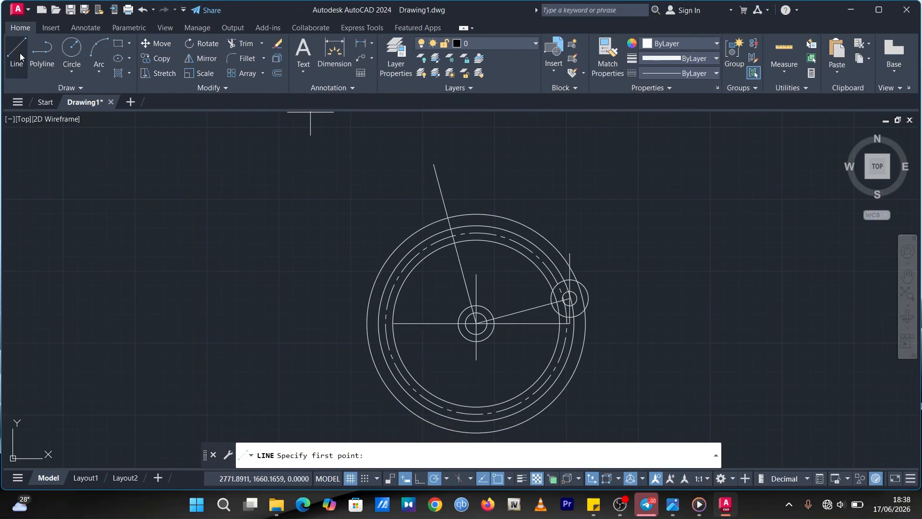
left_click(394, 323)
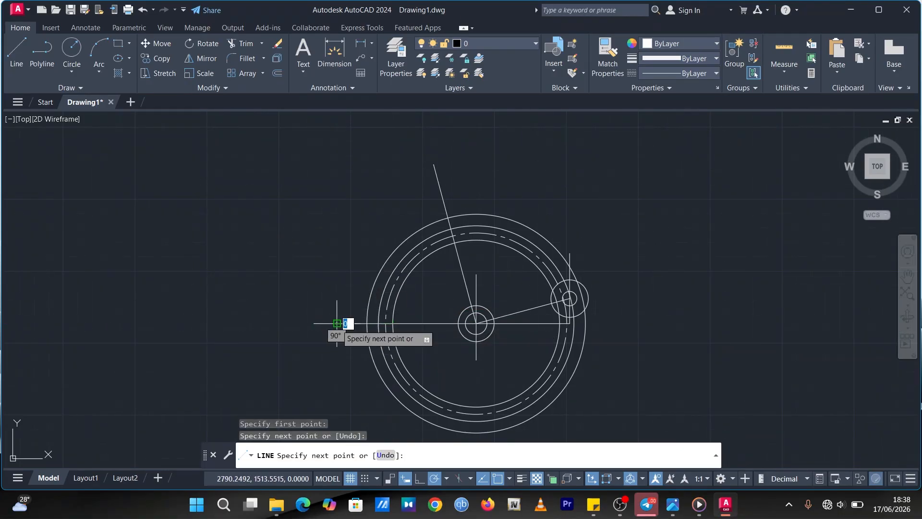
key("Escape")
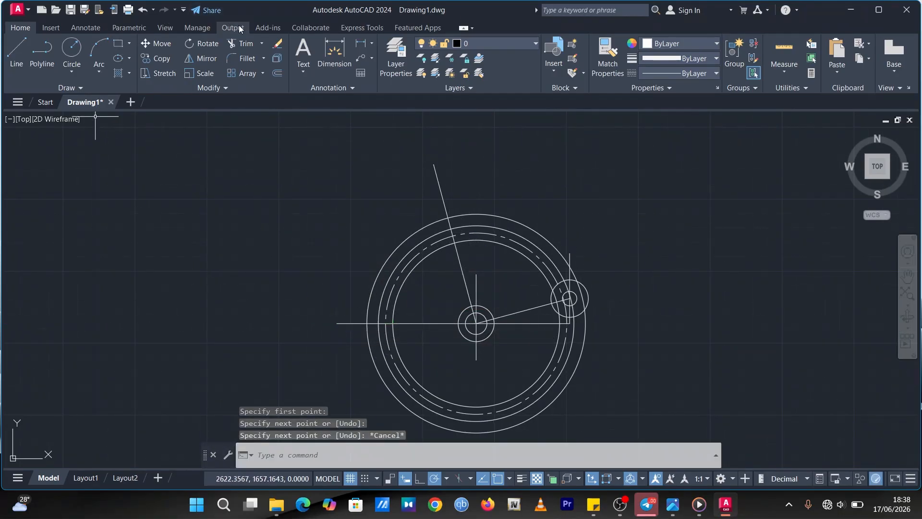
Step: Try to trim the large circles below the horizontal line and to the right of the 105° line, and undo the whole trim
left_click(243, 43)
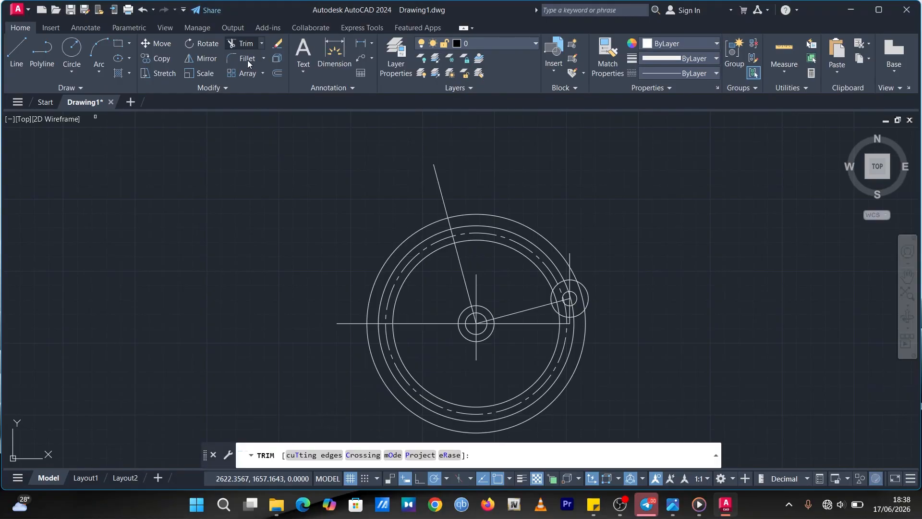
left_click(397, 366)
left_click(394, 376)
left_click(385, 384)
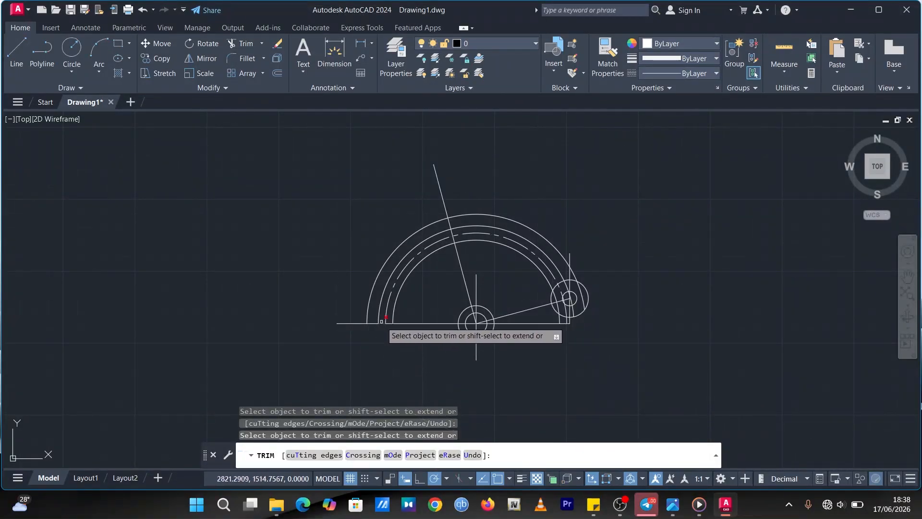
left_click(514, 221)
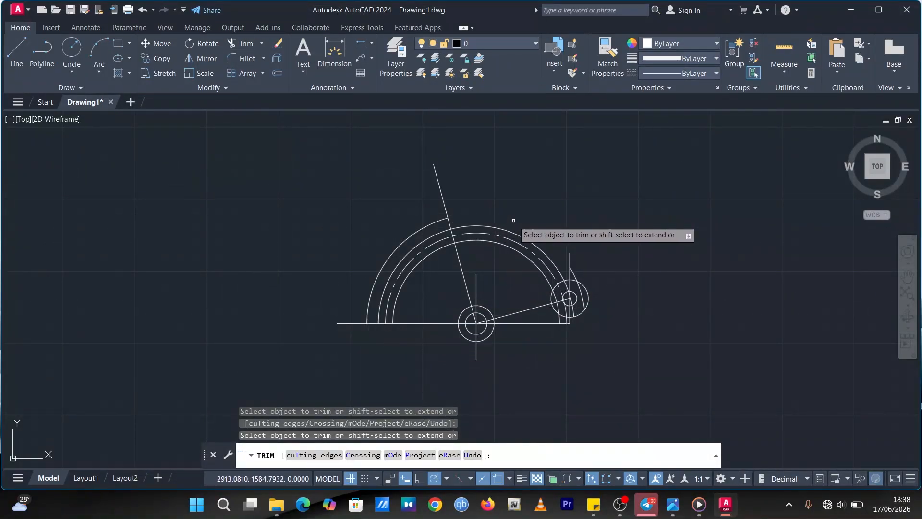
left_click(504, 231)
left_click(504, 239)
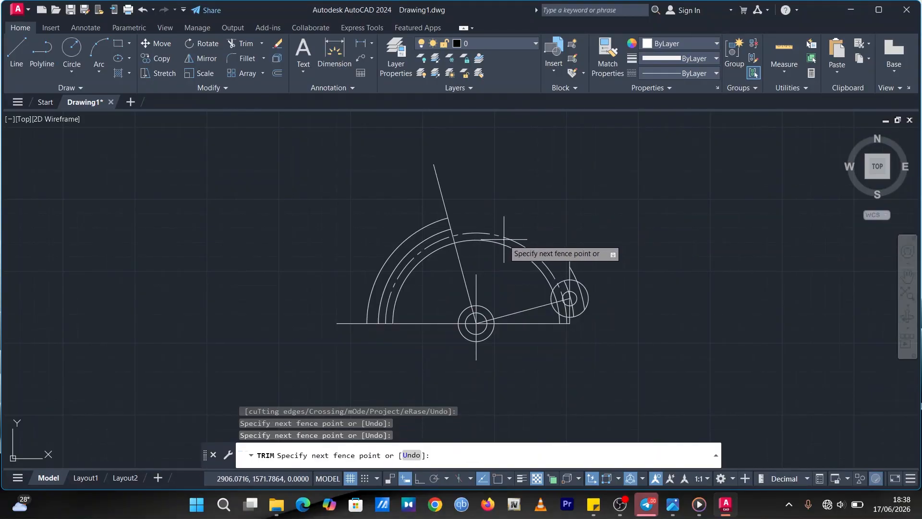
key("Escape")
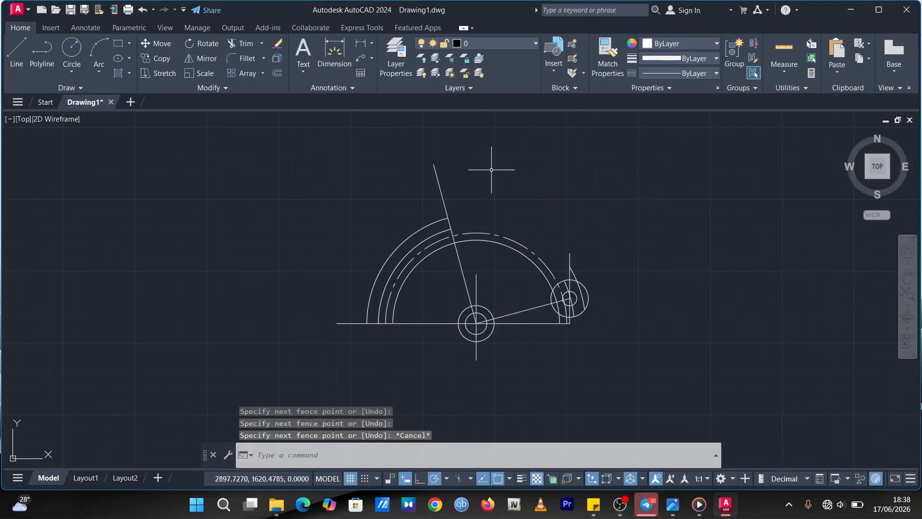
left_click(142, 11)
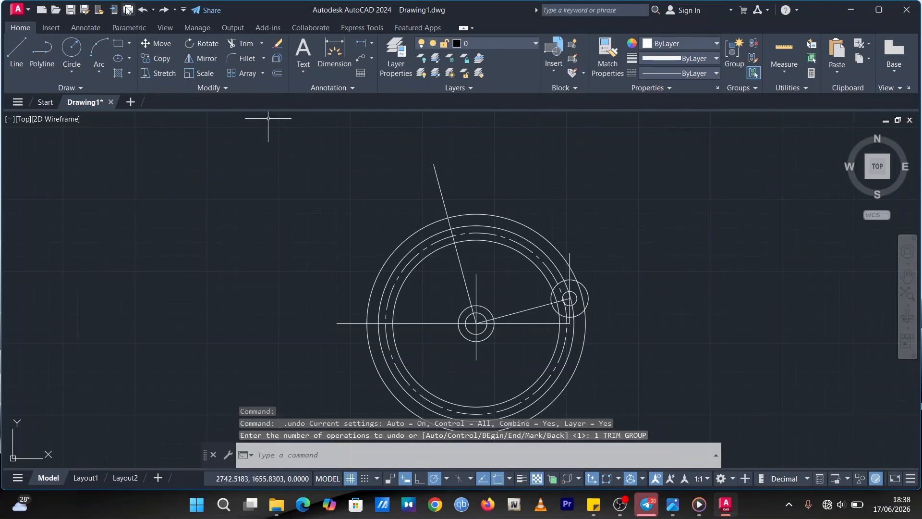
Step: Trim away the lower halves of the four large concentric circles below the horizontal line
left_click(249, 44)
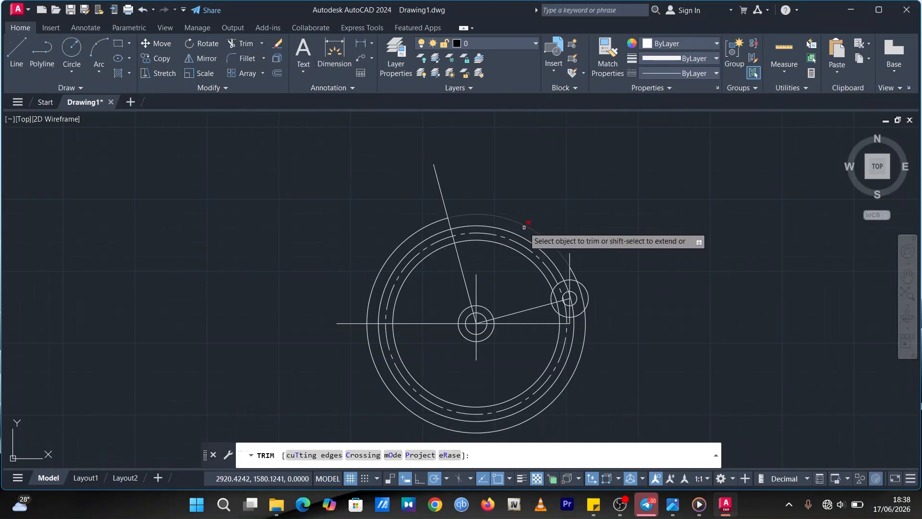
left_click(402, 361)
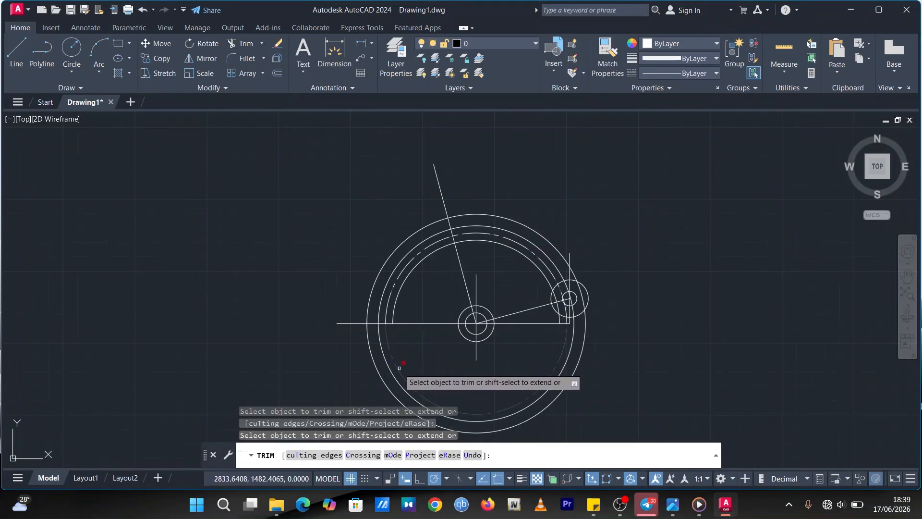
left_click(396, 371)
left_click(396, 373)
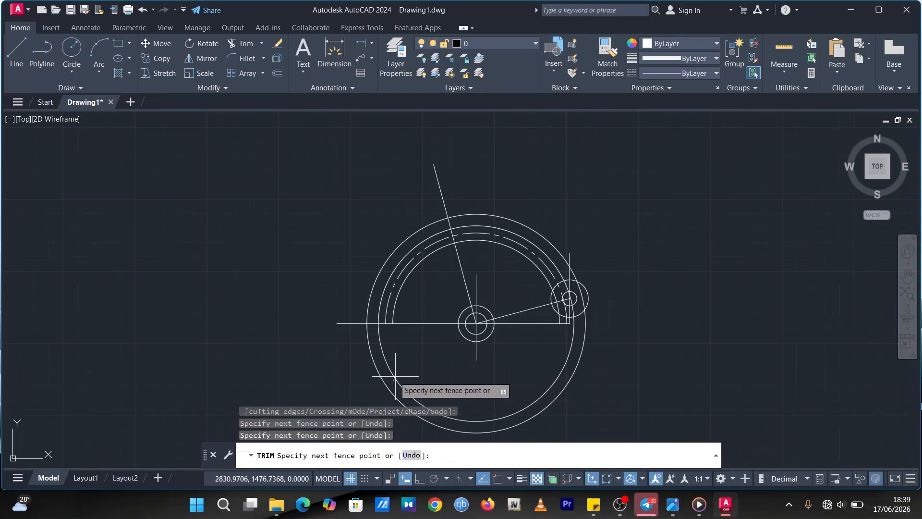
key("Escape")
left_click(247, 44)
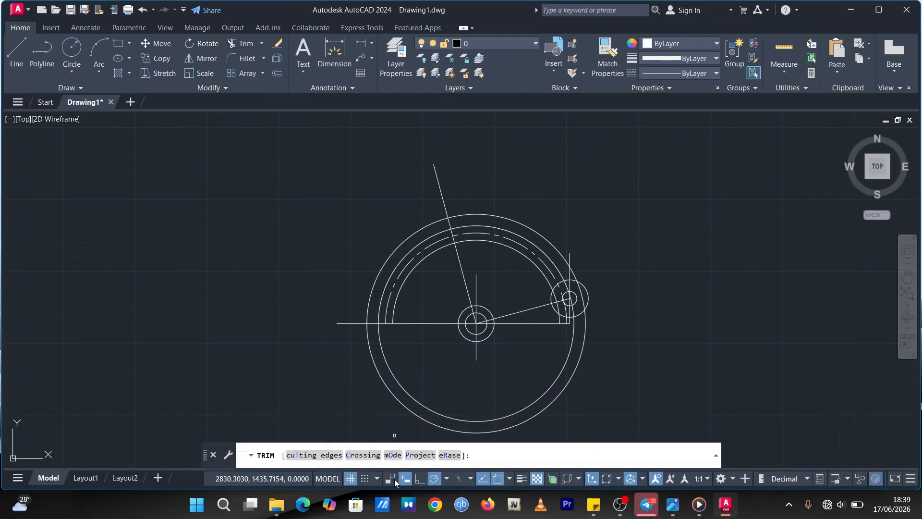
left_click(395, 381)
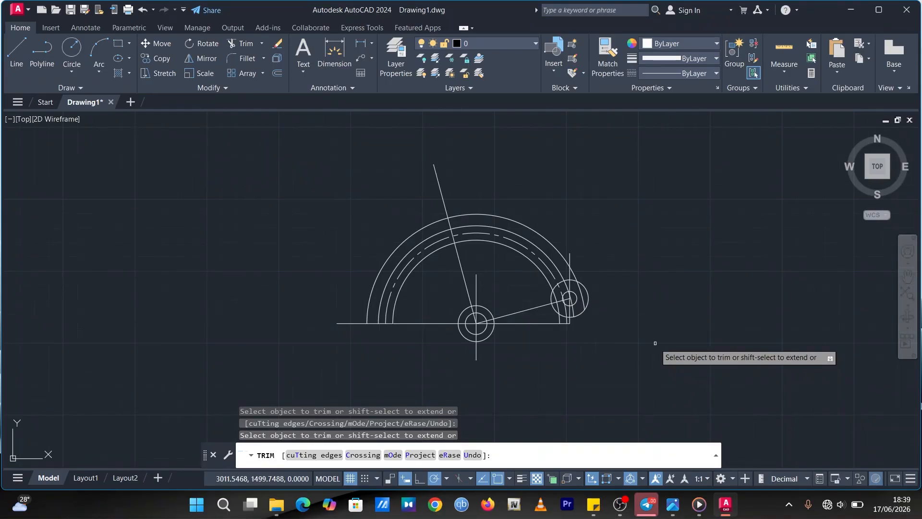
Step: Consult the reference image and draw a circle of radius 5 where the 105° line crosses the slot's dashed centreline arc
left_click(672, 504)
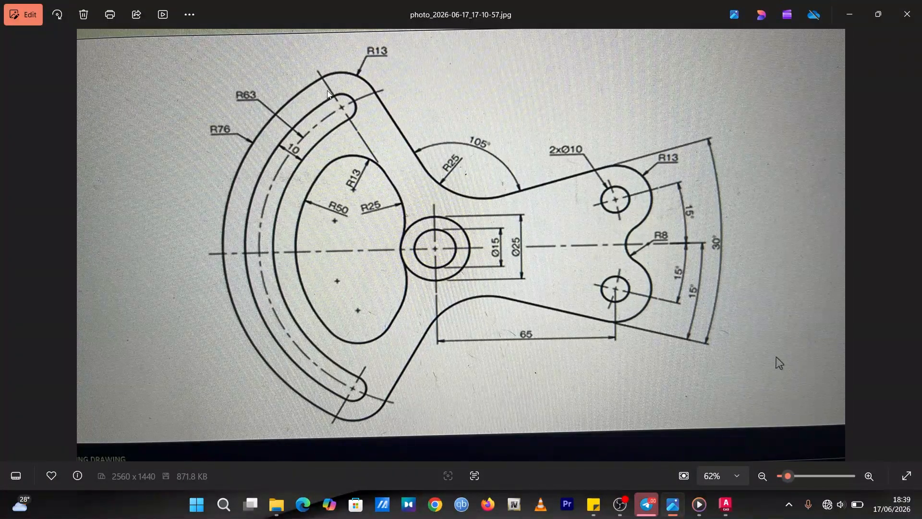
left_click(848, 8)
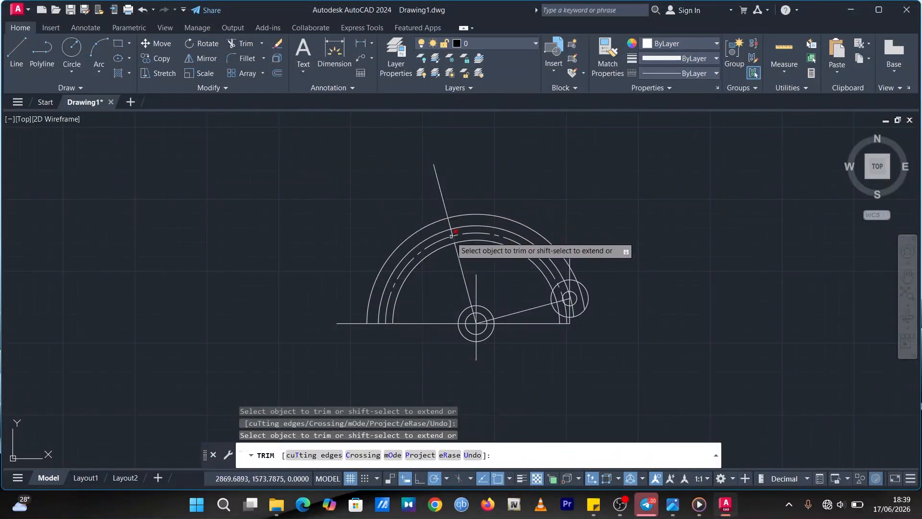
left_click(72, 50)
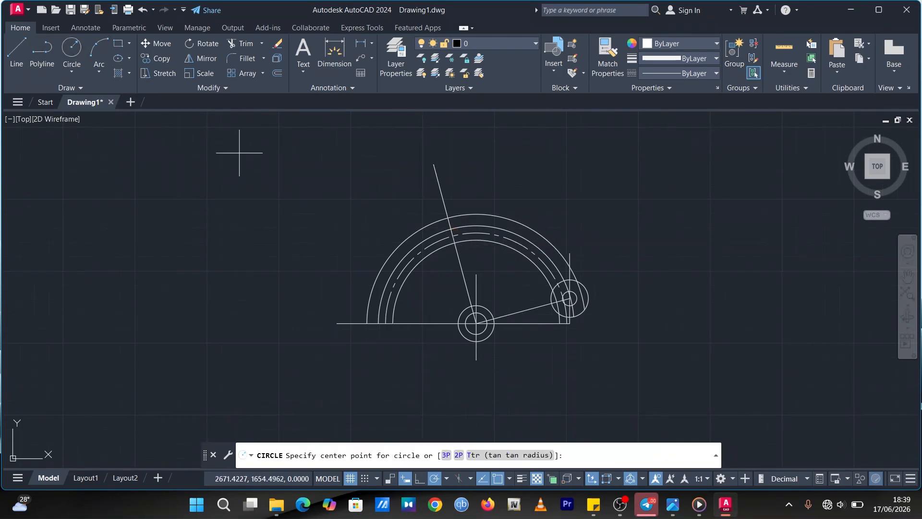
left_click(453, 235)
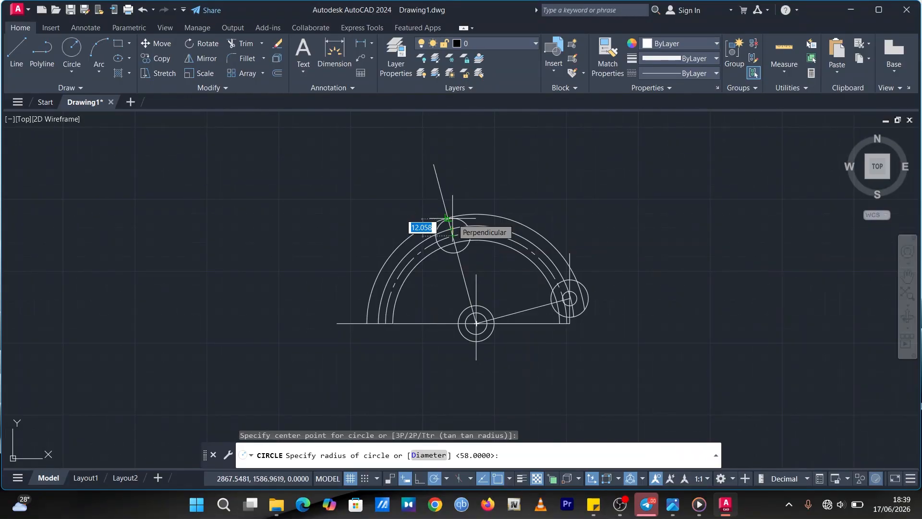
type("5")
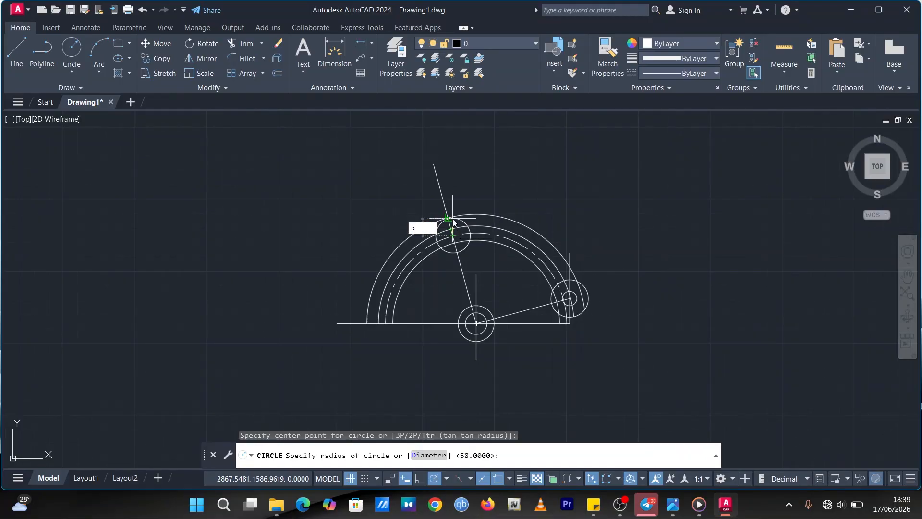
key("Return")
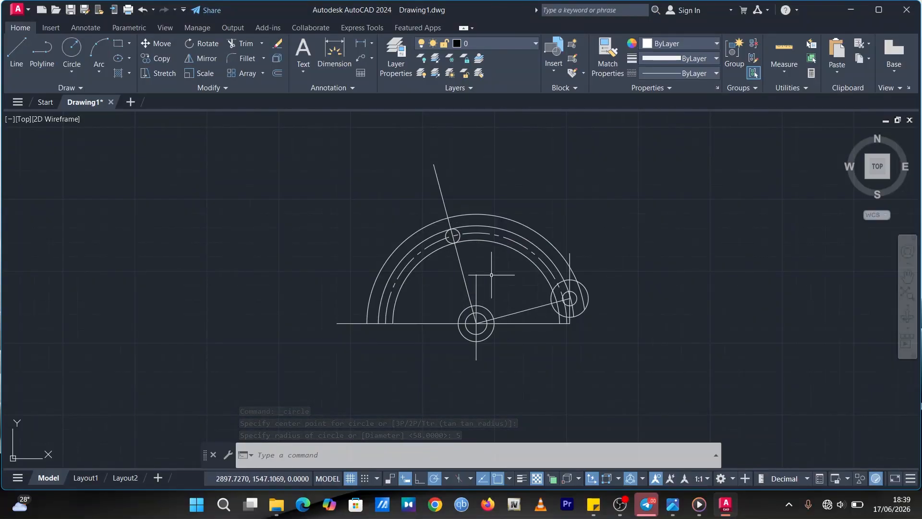
Step: Draw a circle of radius 13 concentric with the slot-end circle and trim the large arcs between it and the right-hand hole's outer circle
left_click(672, 504)
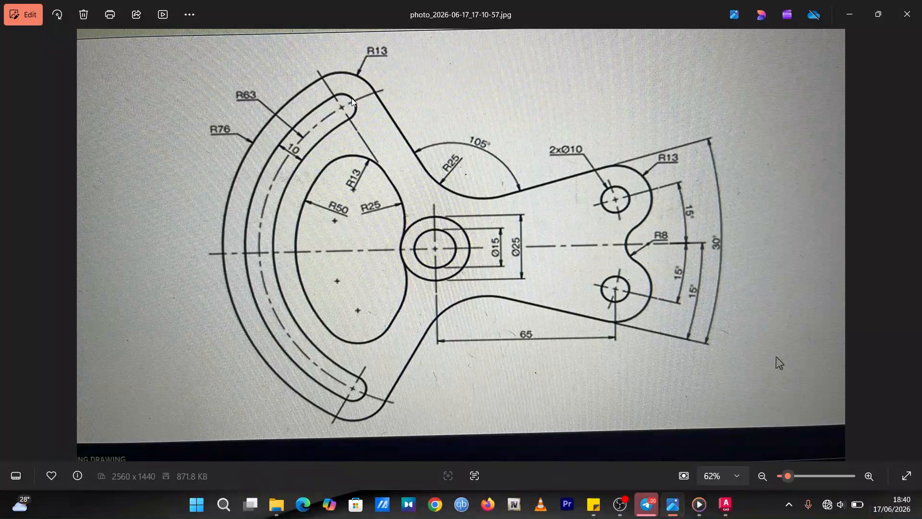
left_click(849, 14)
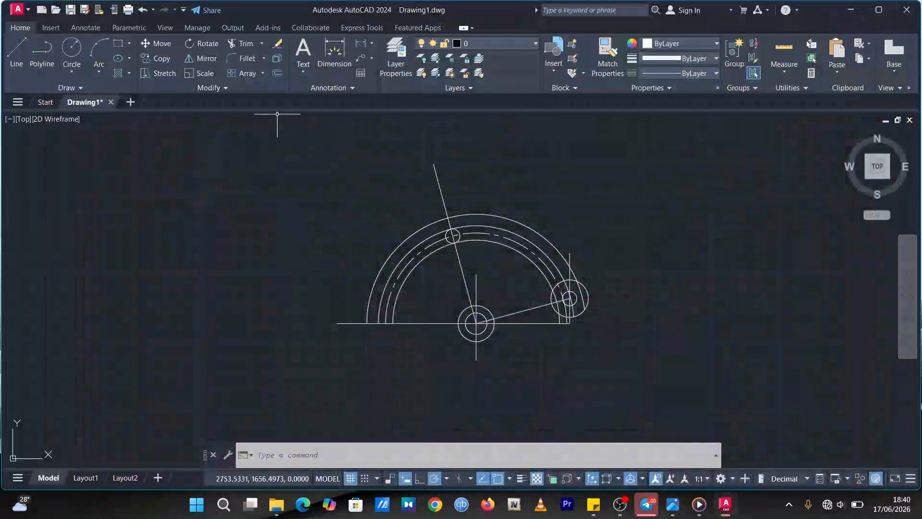
left_click(73, 47)
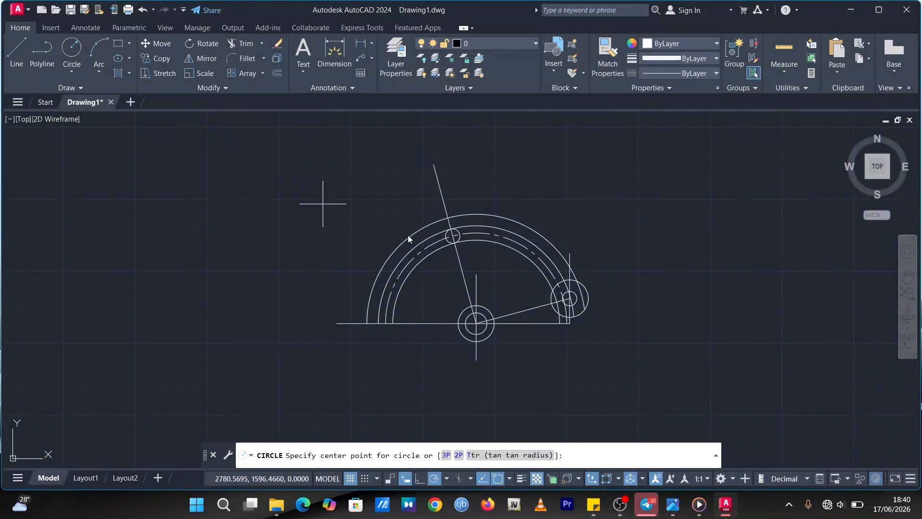
left_click(452, 235)
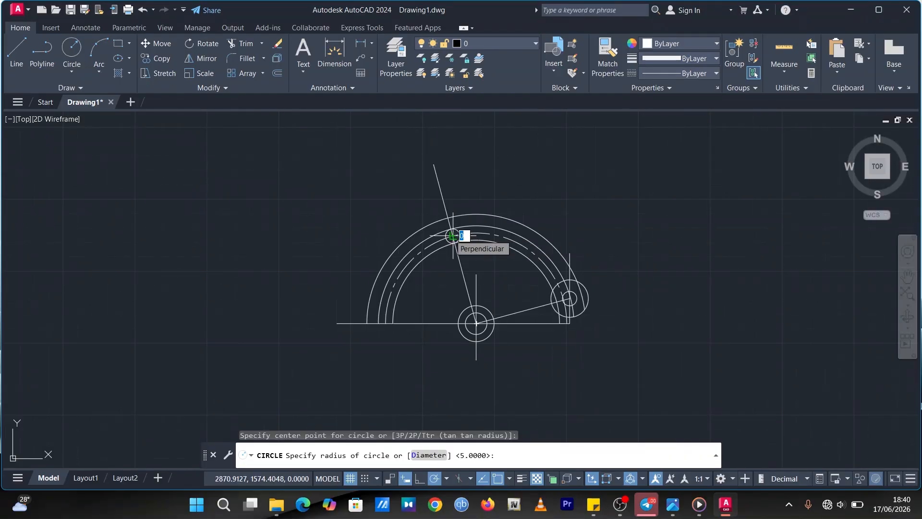
type("13")
key("Return")
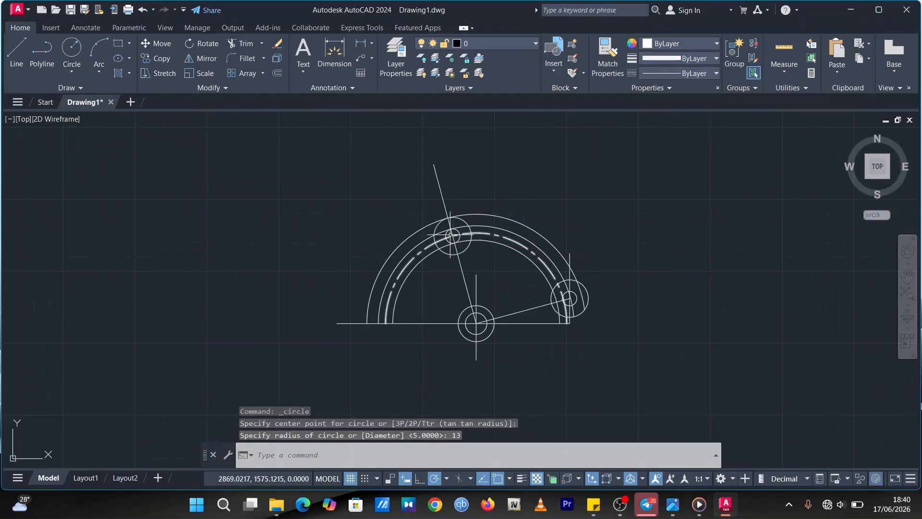
left_click(246, 45)
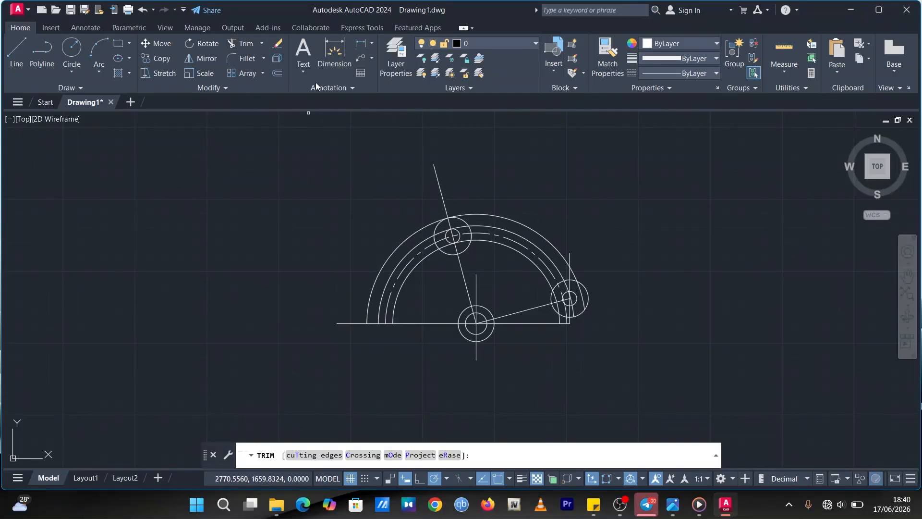
left_click(489, 226)
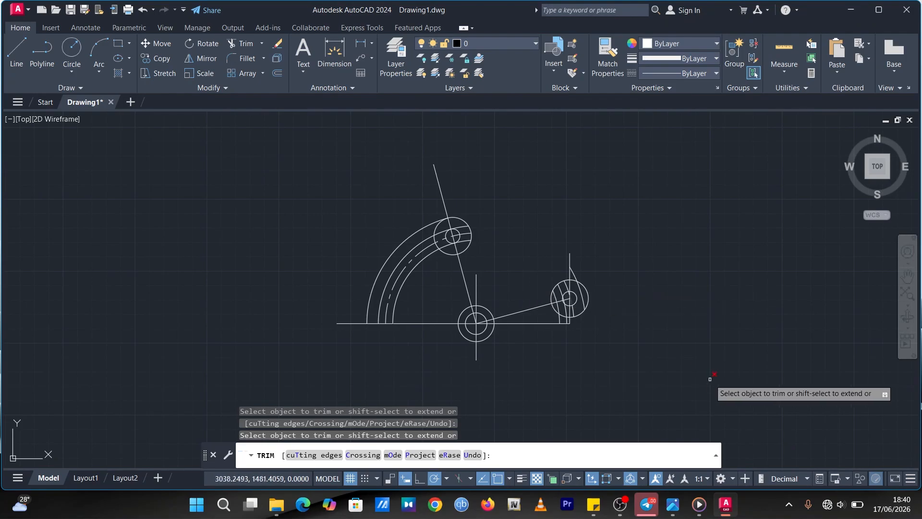
Step: Draw a circle of radius 50 from the central circles' centre and trim its upper part between the 105° line and the horizontal line
left_click(672, 504)
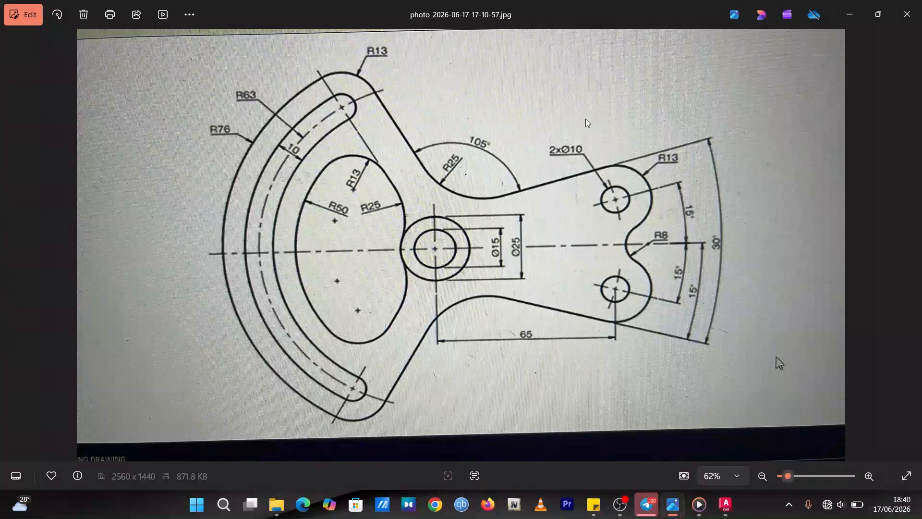
left_click(849, 16)
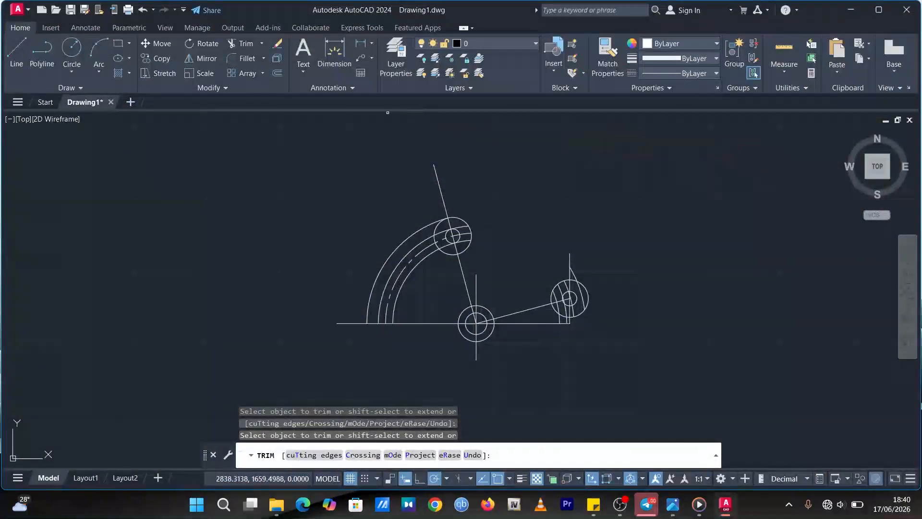
left_click(67, 48)
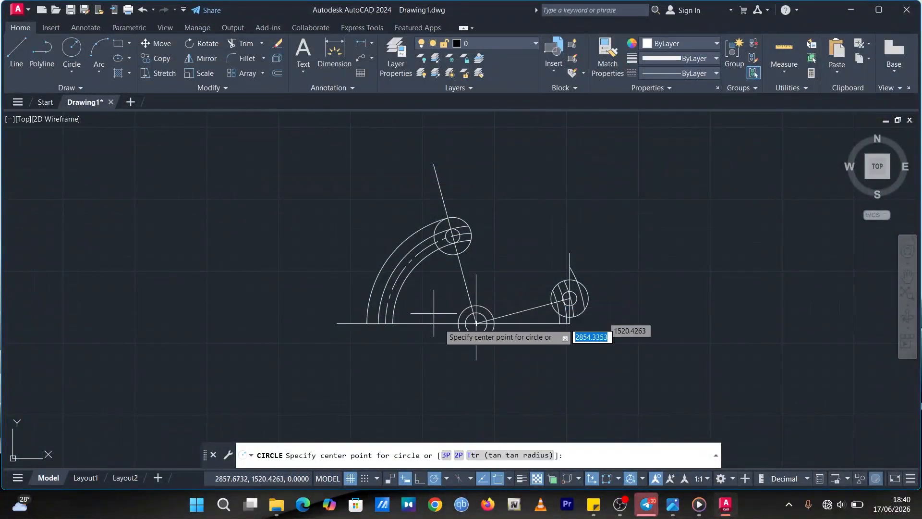
left_click(476, 323)
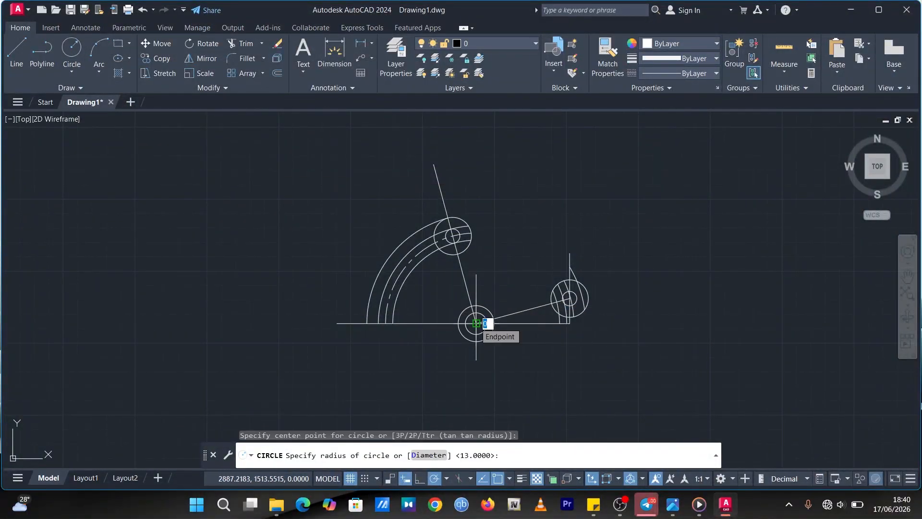
type("50")
key("Return")
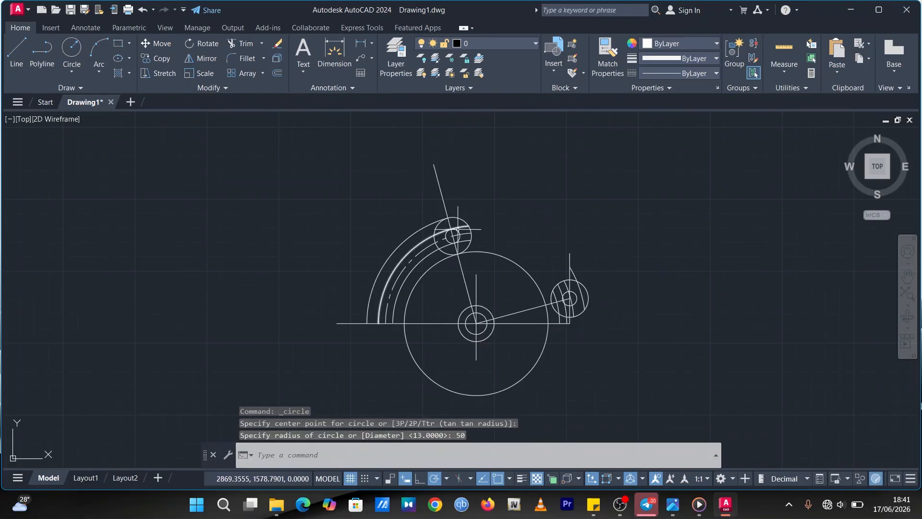
left_click(234, 42)
left_click(493, 254)
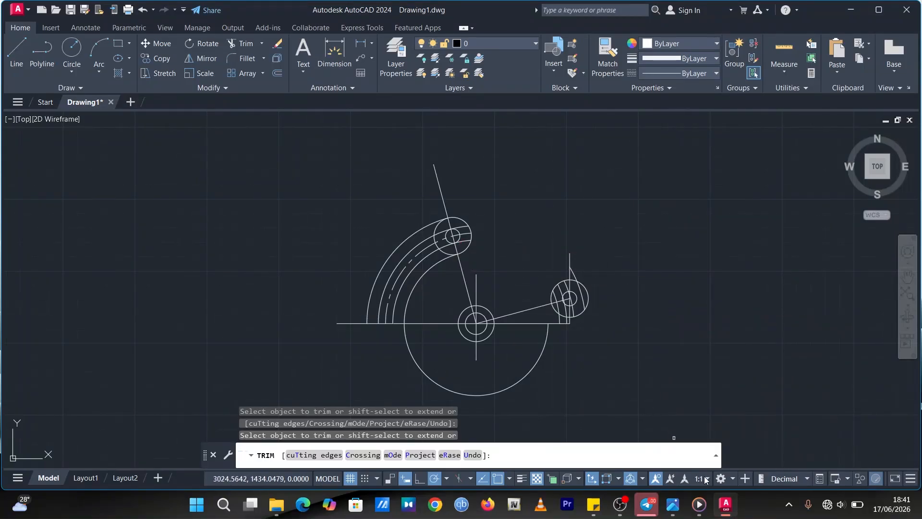
Step: Consult the reference image and draw a Tan, Tan, Radius circle of radius 13 tangent to the radius 50 arc and the 105° line
left_click(677, 505)
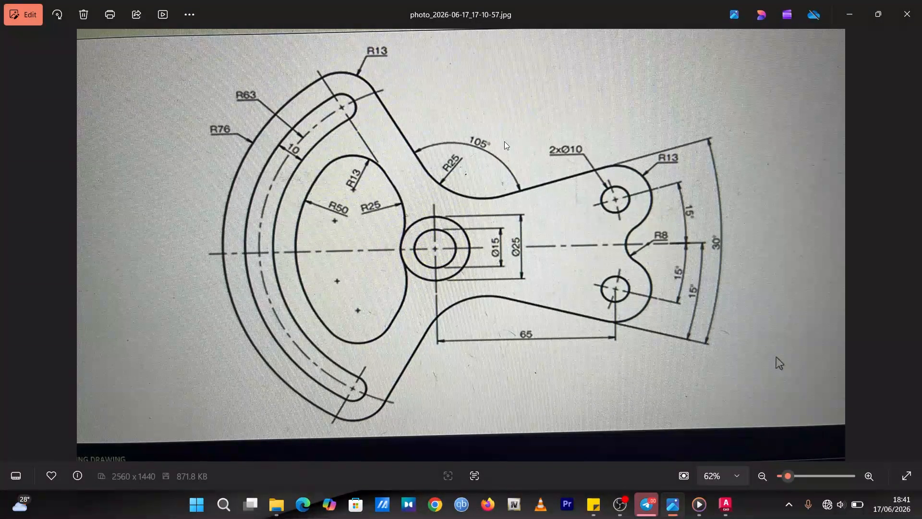
left_click(849, 16)
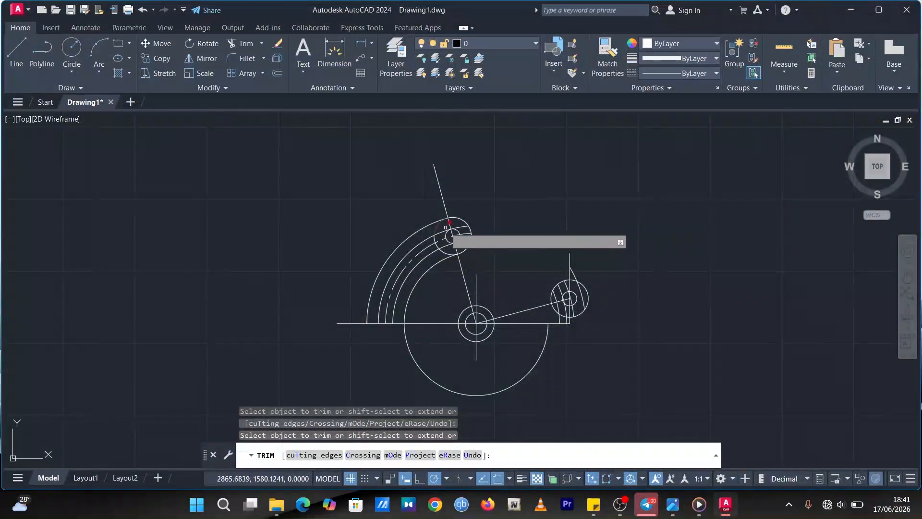
left_click(73, 71)
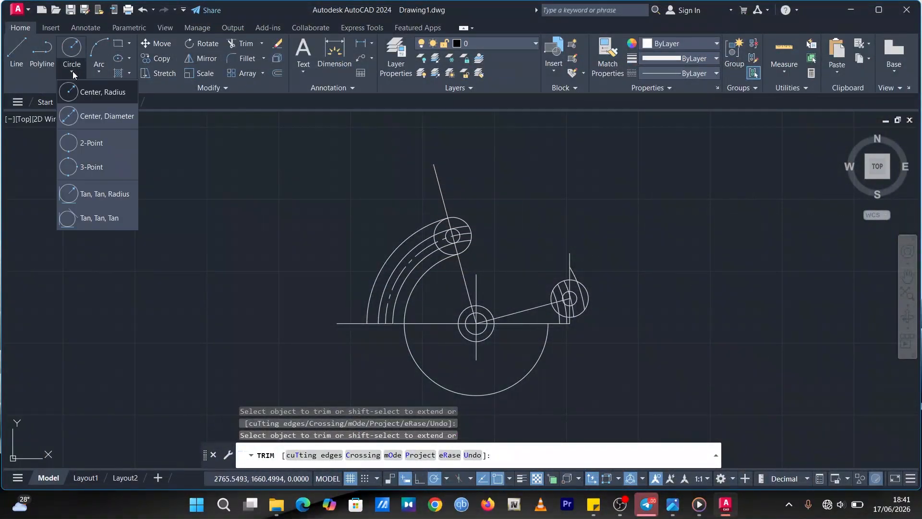
left_click(107, 195)
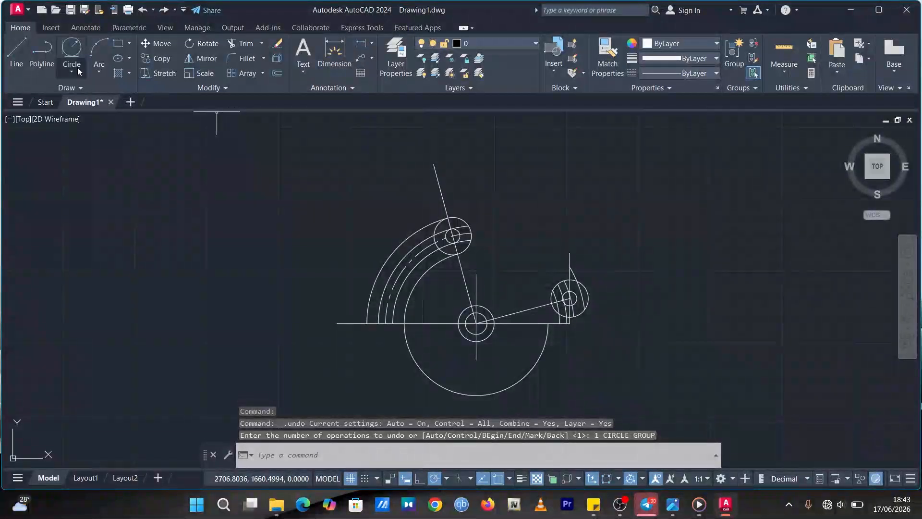
left_click(72, 48)
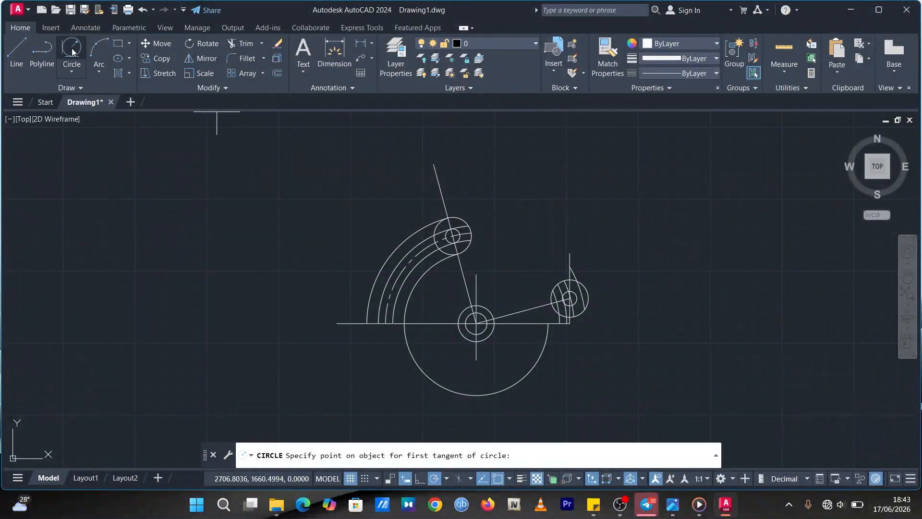
left_click(432, 270)
left_click(466, 283)
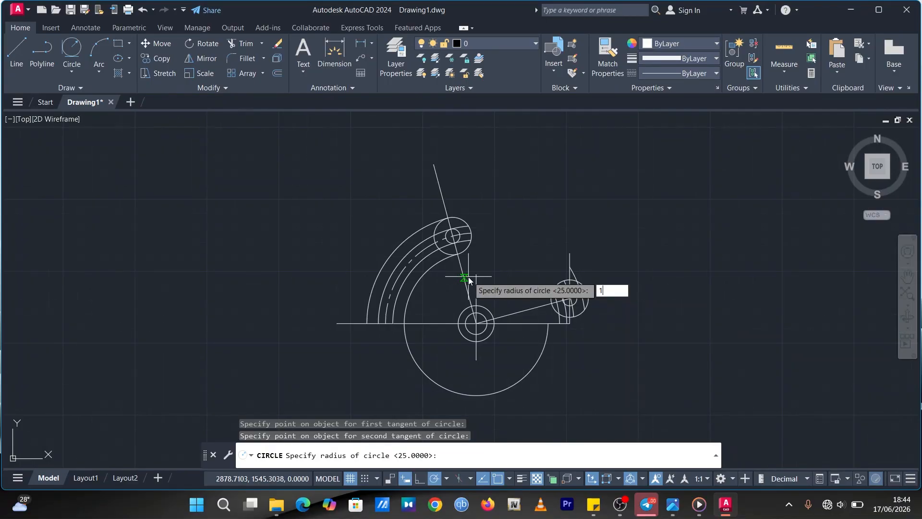
type("13")
key("Return")
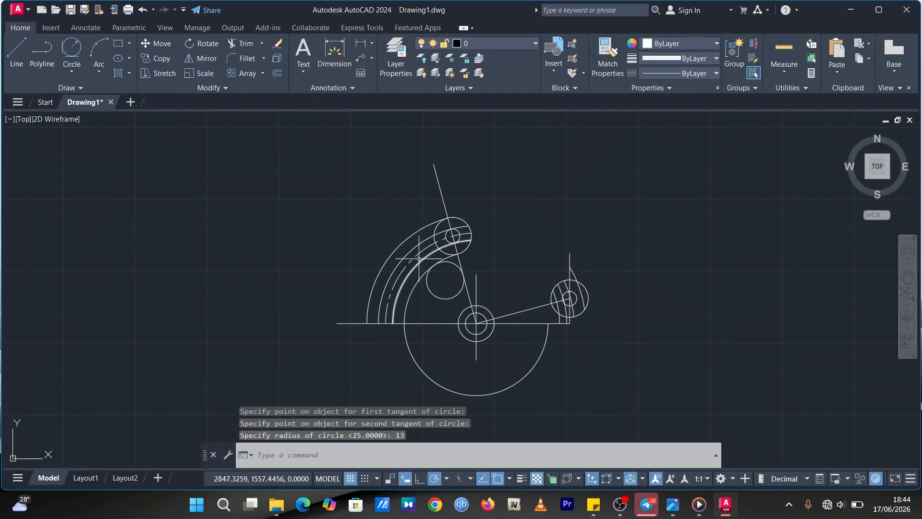
Step: Draw a Tan, Tan, Radius circle of radius 25 tangent to the 105° line and the outer central circle
scroll(458, 277, "up", 4)
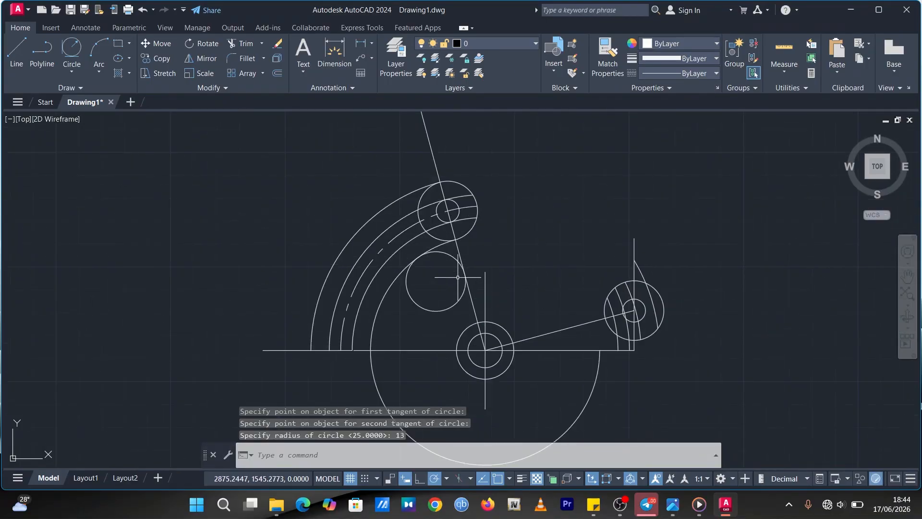
left_click(76, 46)
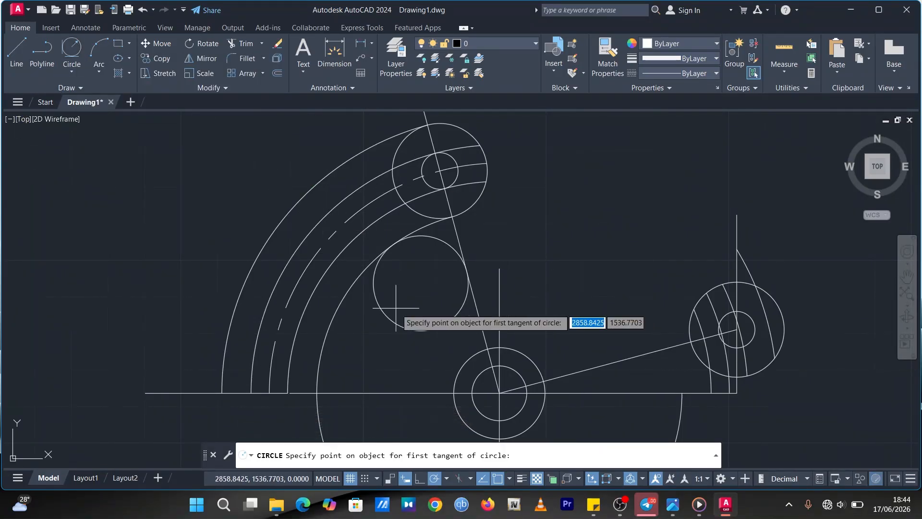
left_click(480, 320)
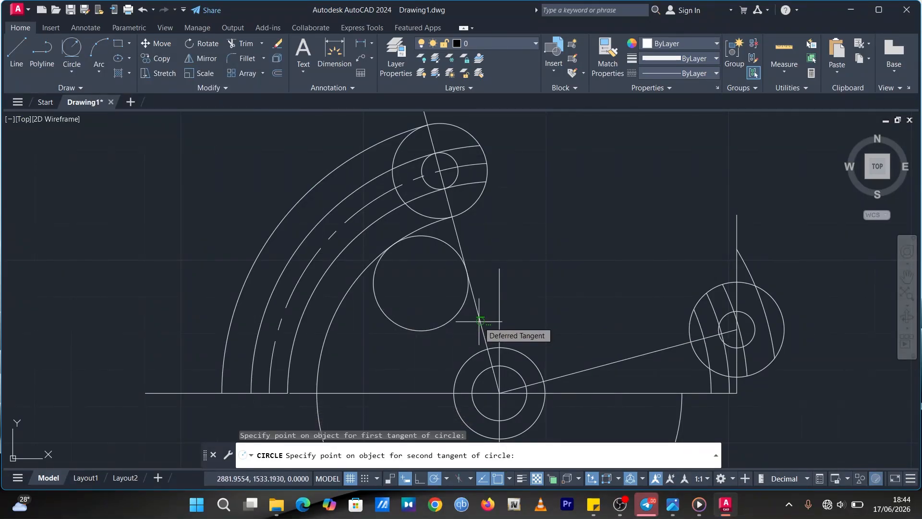
left_click(474, 359)
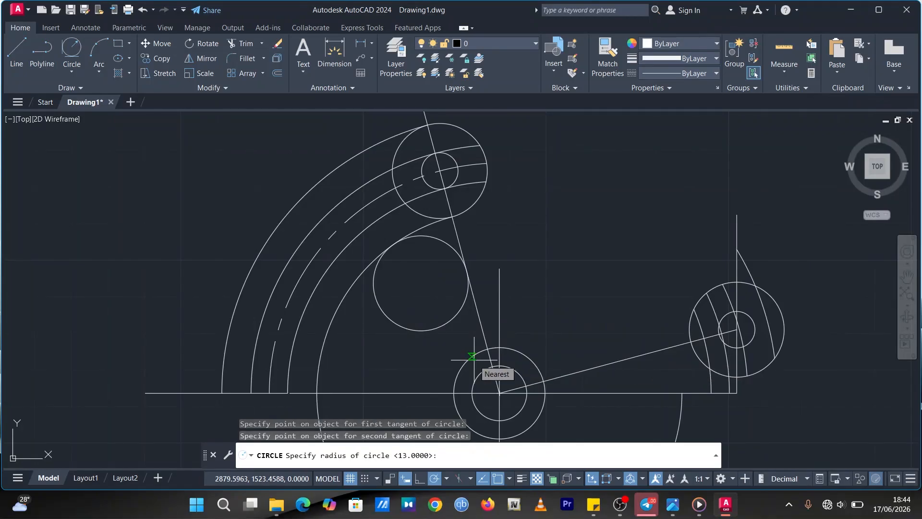
type("25")
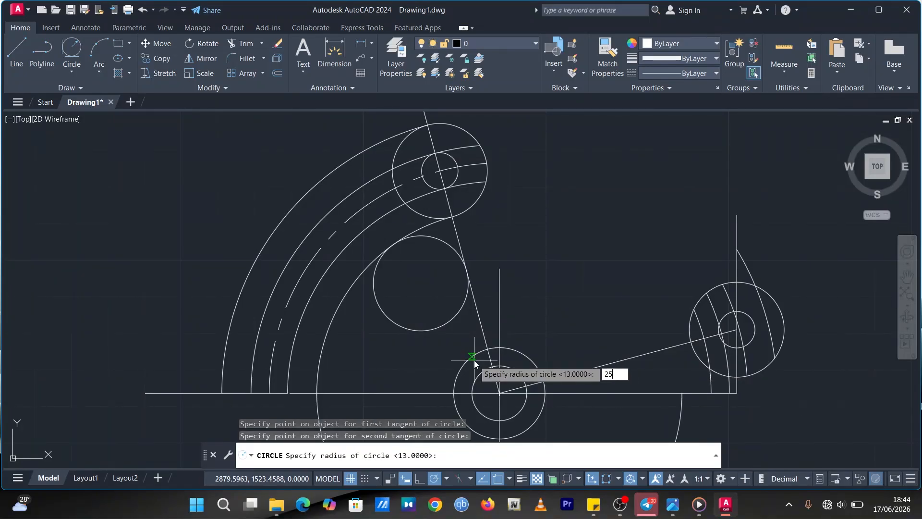
key("Return")
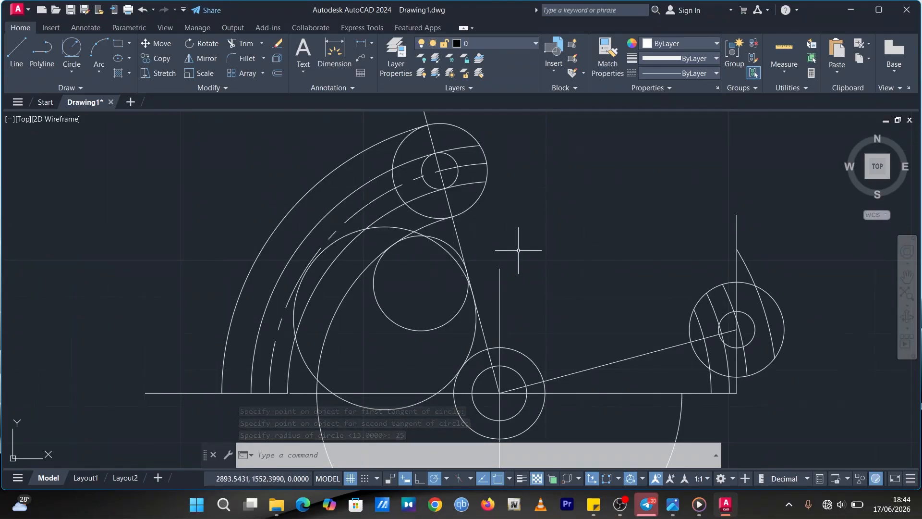
Step: Change the radius 25 circle's colour to yellow (241,235,31)
left_click(407, 229)
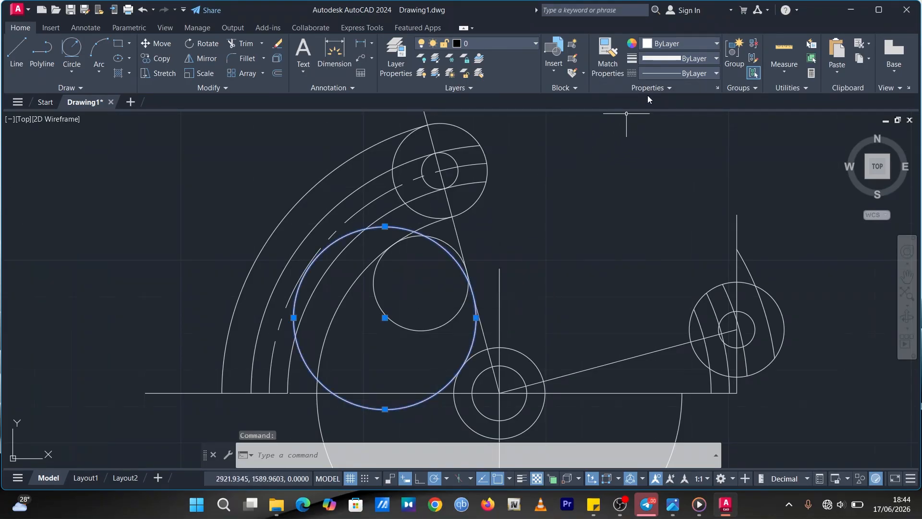
left_click(687, 56)
left_click(699, 58)
left_click(672, 45)
left_click(670, 68)
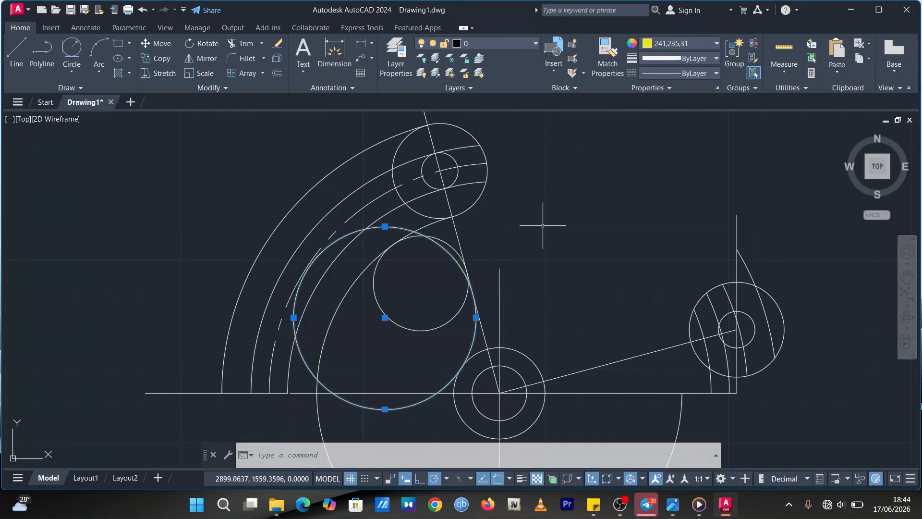
key("Escape")
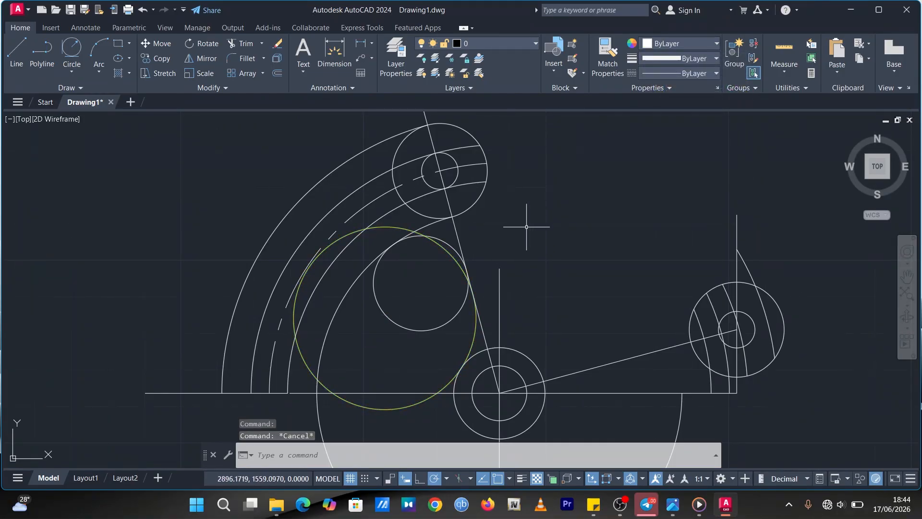
Step: Change the colour of the slot's dashed centreline arc to red
left_click(312, 253)
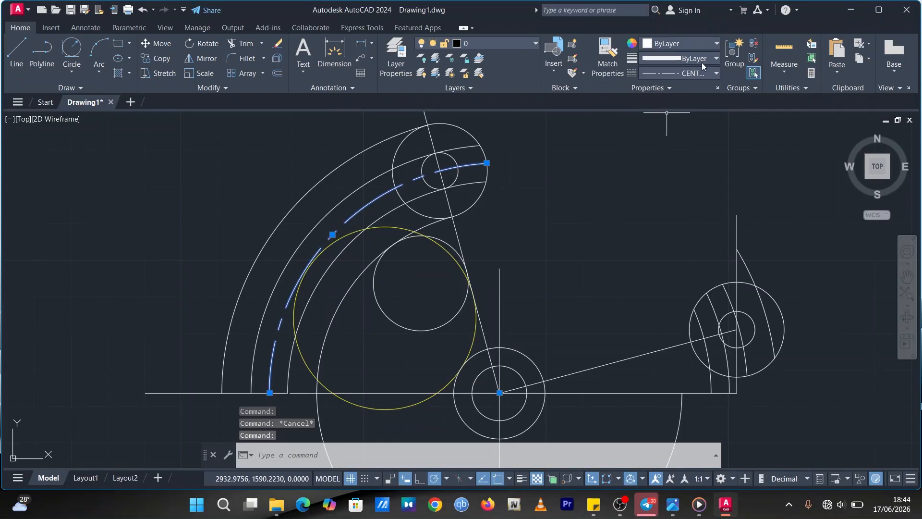
left_click(709, 44)
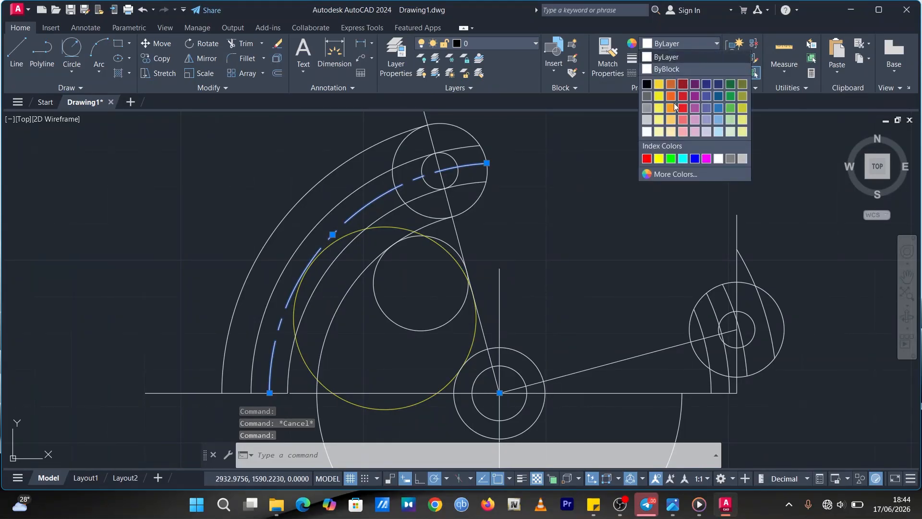
left_click(647, 159)
key("Escape")
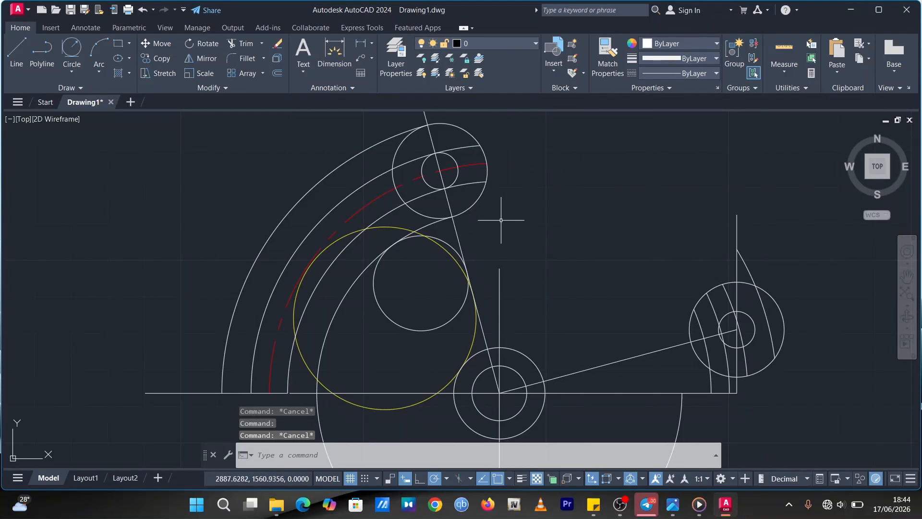
Step: Try to trim the yellow radius 25 circle and the radius 13 circle into the cutout's curved edge beside the 105° line
left_click(245, 44)
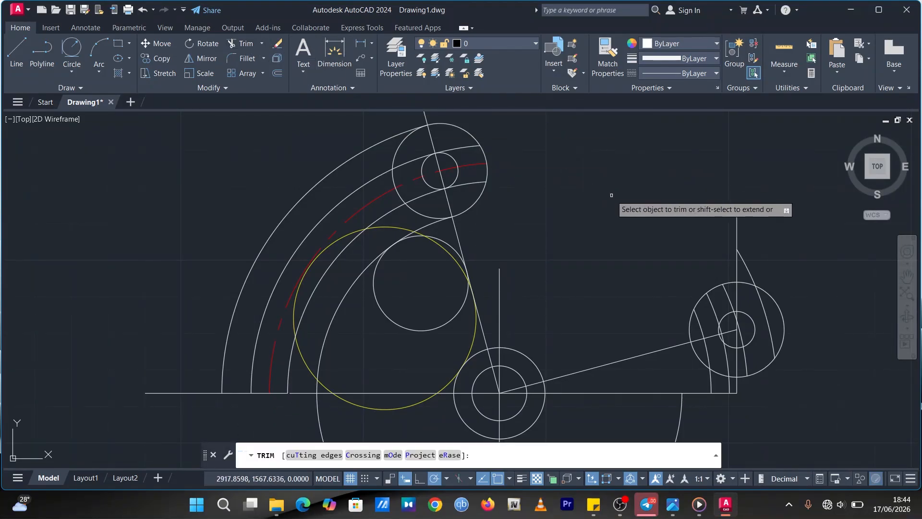
left_click(419, 231)
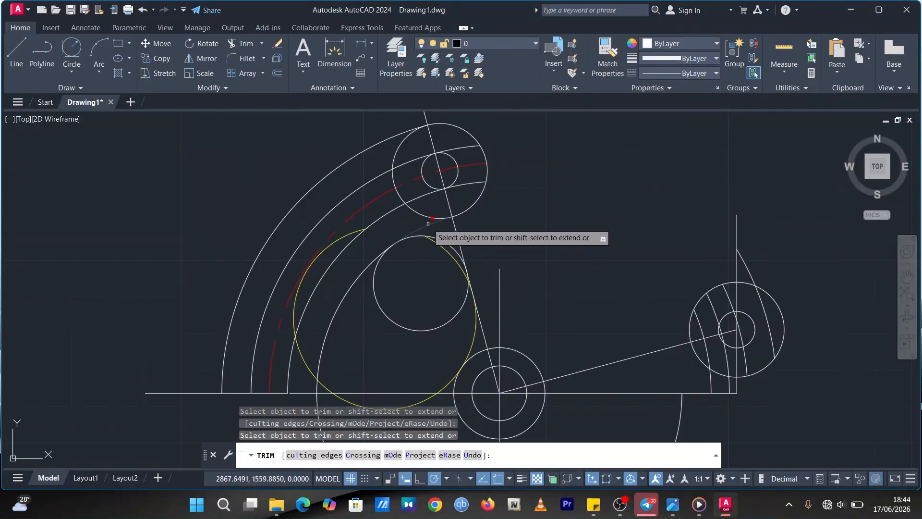
left_click(345, 236)
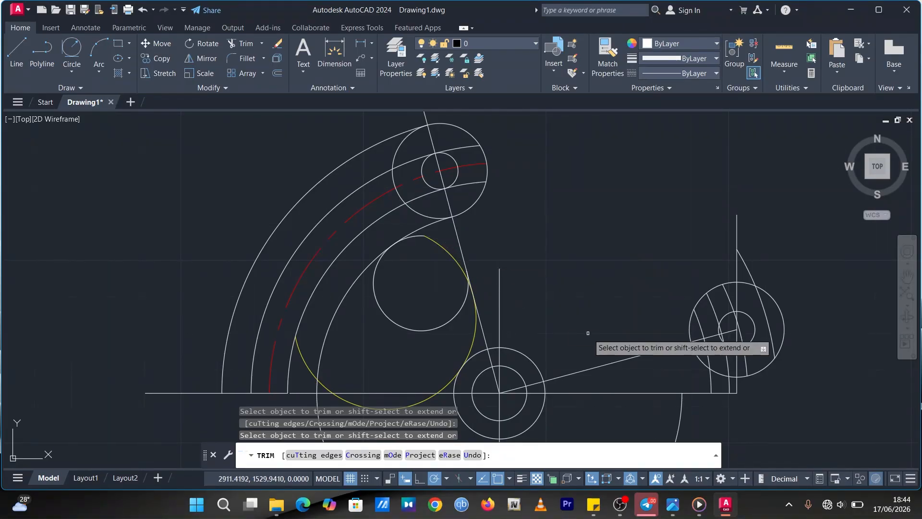
scroll(537, 280, "down", 2)
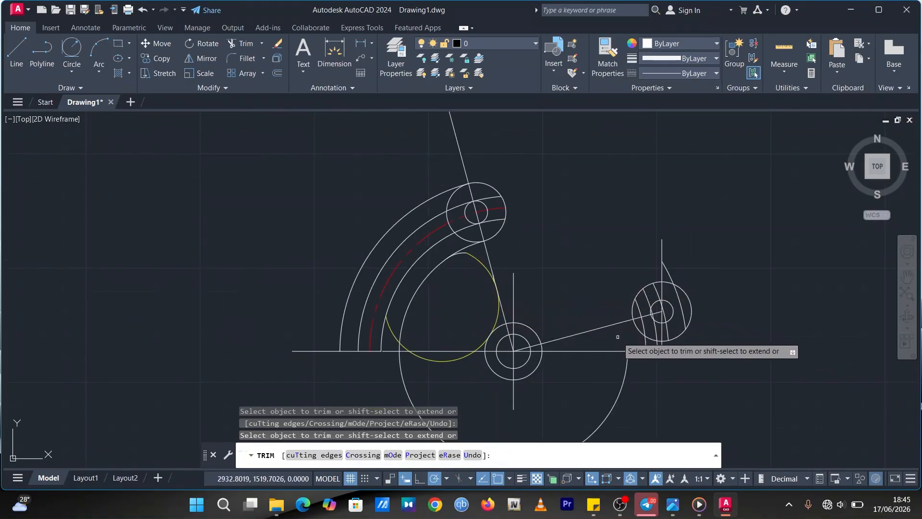
left_click(432, 362)
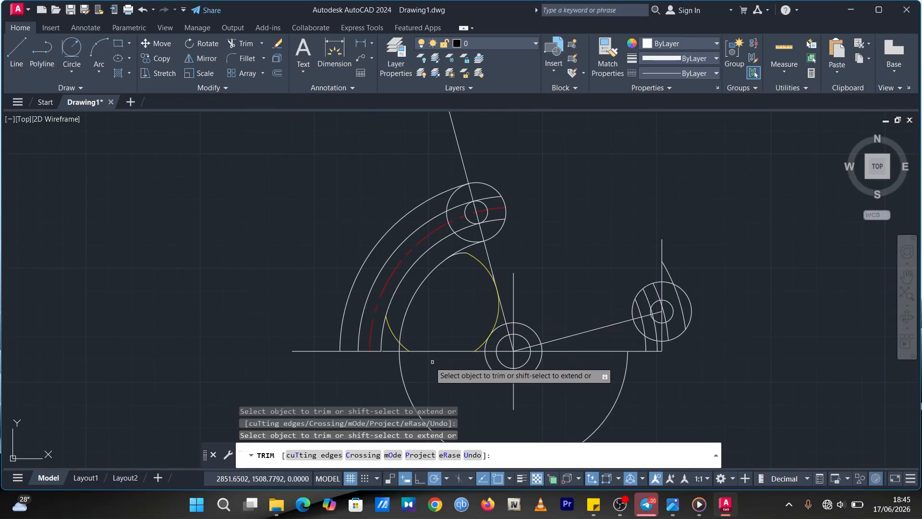
left_click(392, 331)
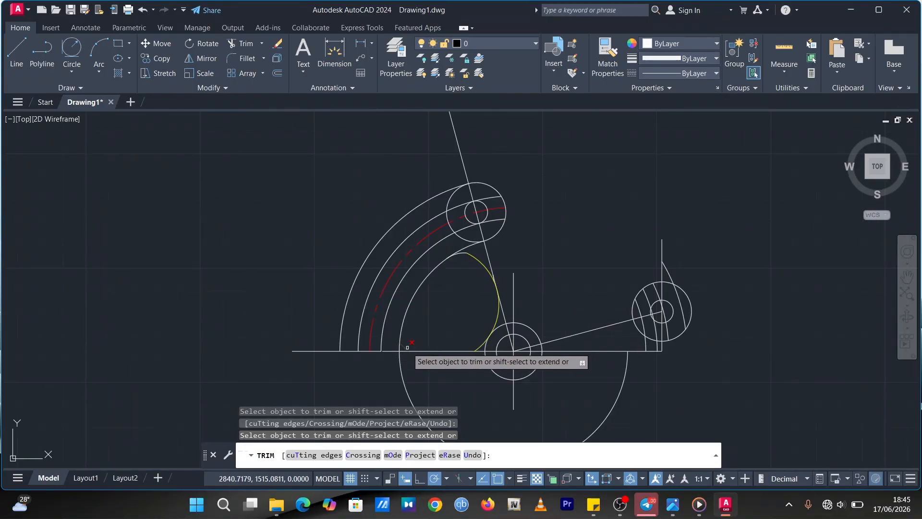
left_click(480, 346)
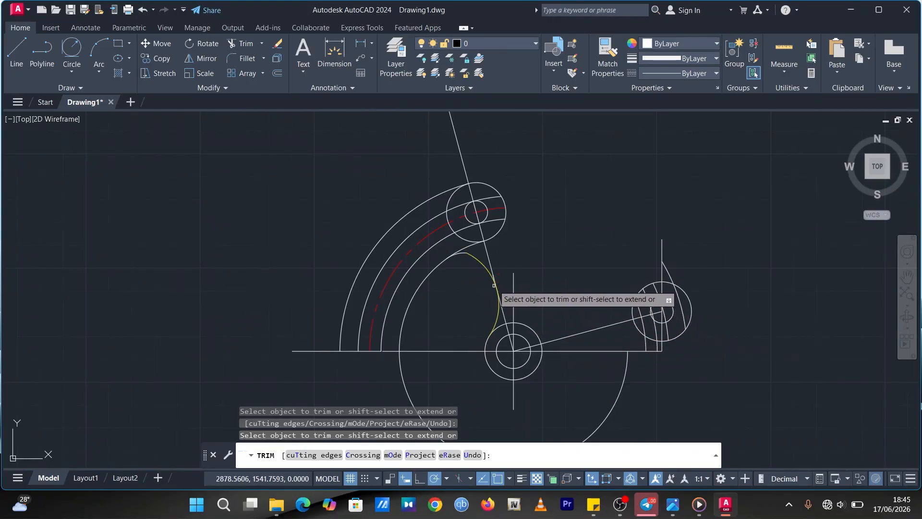
scroll(495, 289, "up", 8)
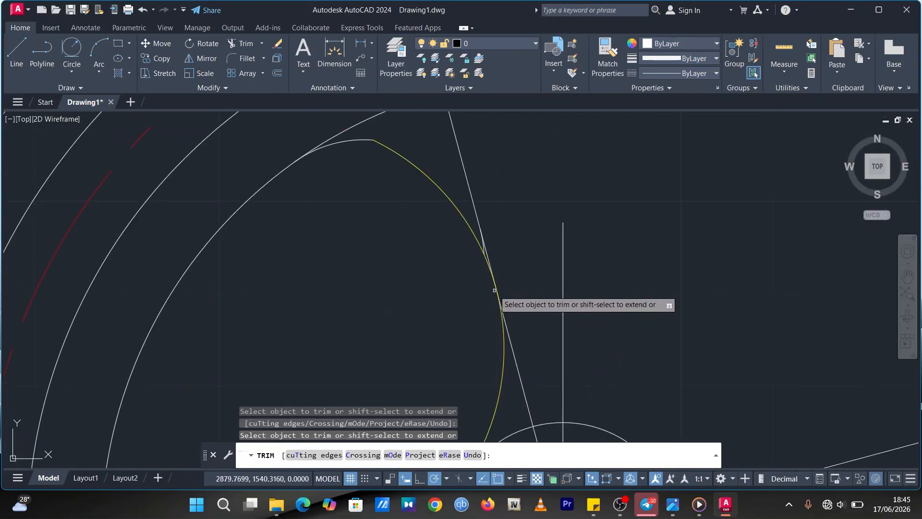
scroll(495, 289, "up", 2)
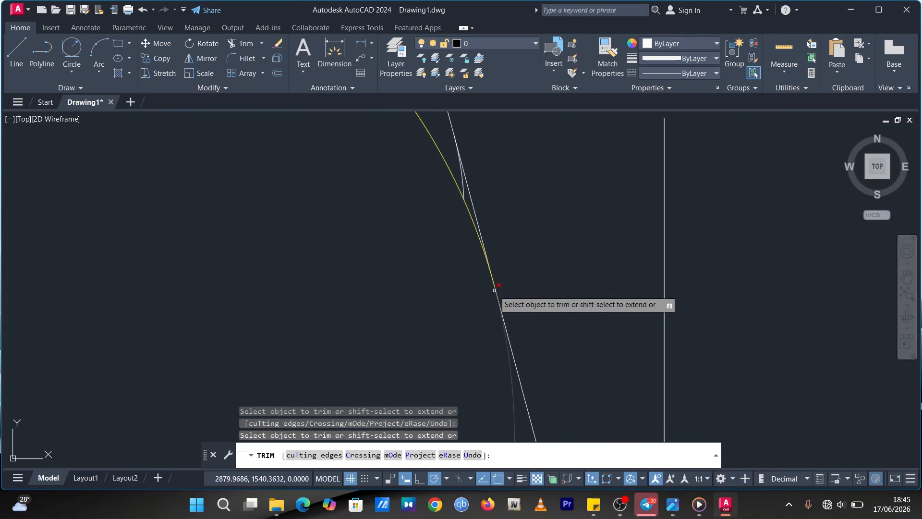
left_click(468, 196)
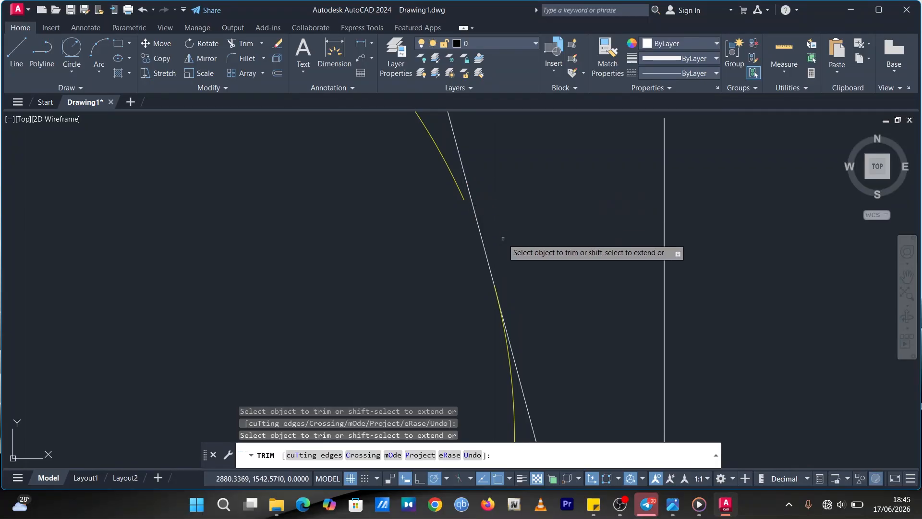
Step: Check the trimmed arcs beside the 105° line and undo the whole trim operation
scroll(490, 250, "down", 4)
scroll(491, 246, "down", 1)
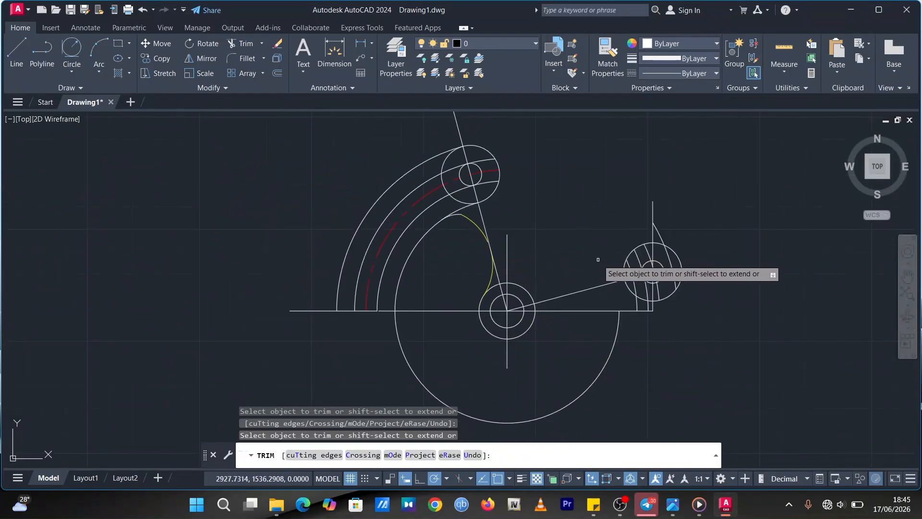
scroll(759, 273, "down", 1)
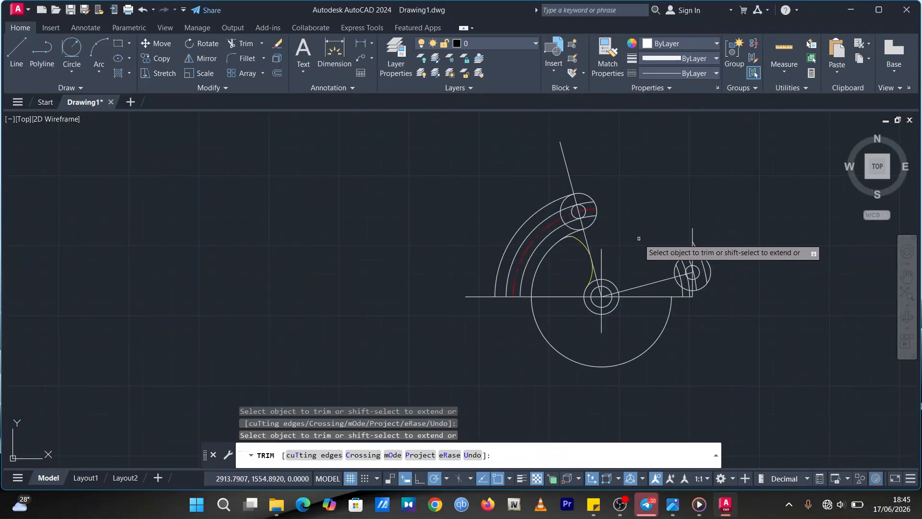
scroll(616, 250, "up", 5)
scroll(599, 250, "up", 3)
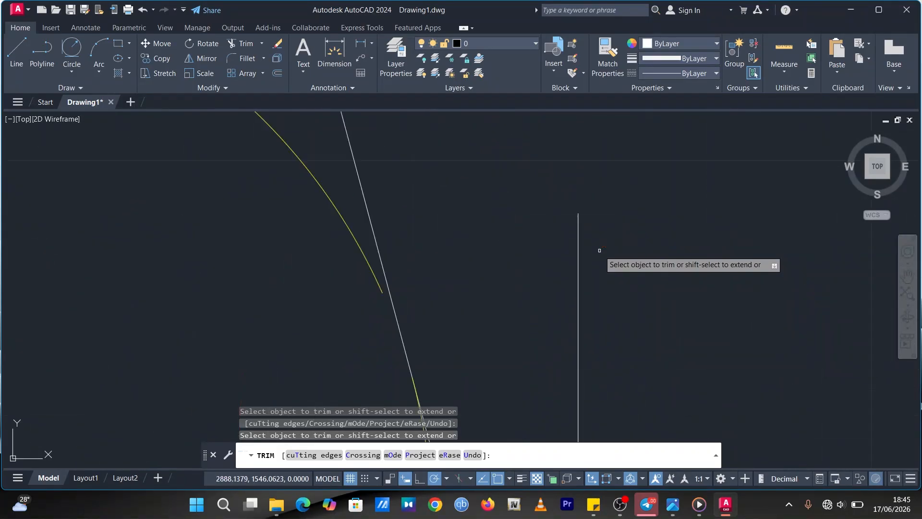
scroll(599, 250, "down", 8)
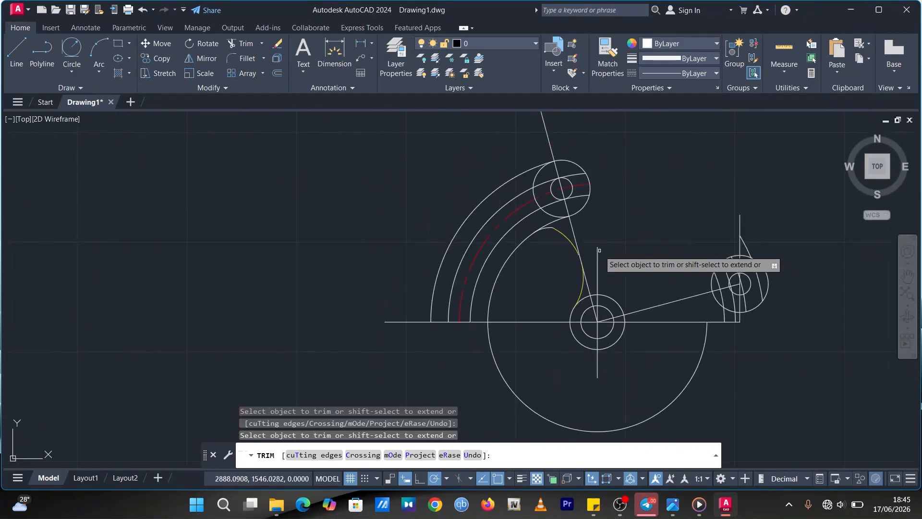
left_click(142, 11)
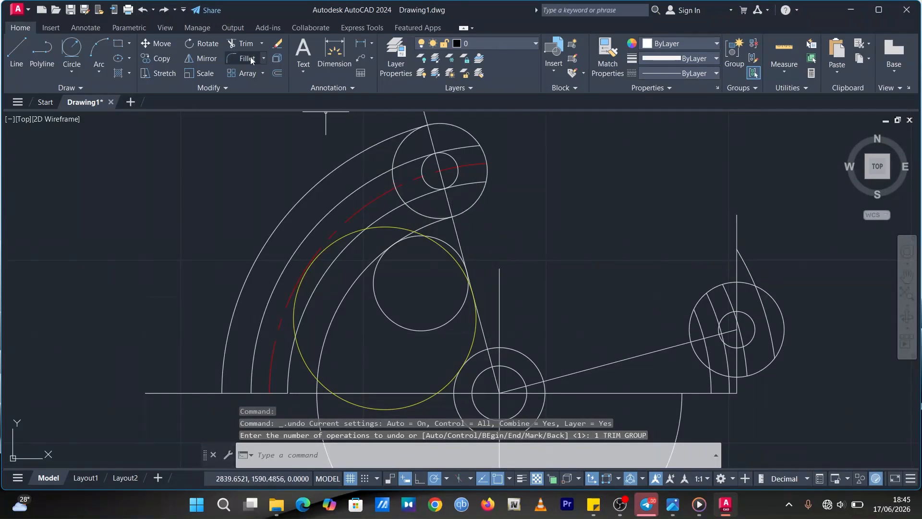
Step: Trim the radius 13 and radius 25 circles into the cutout's edge from the radius 50 arc to the outer central circle
left_click(236, 44)
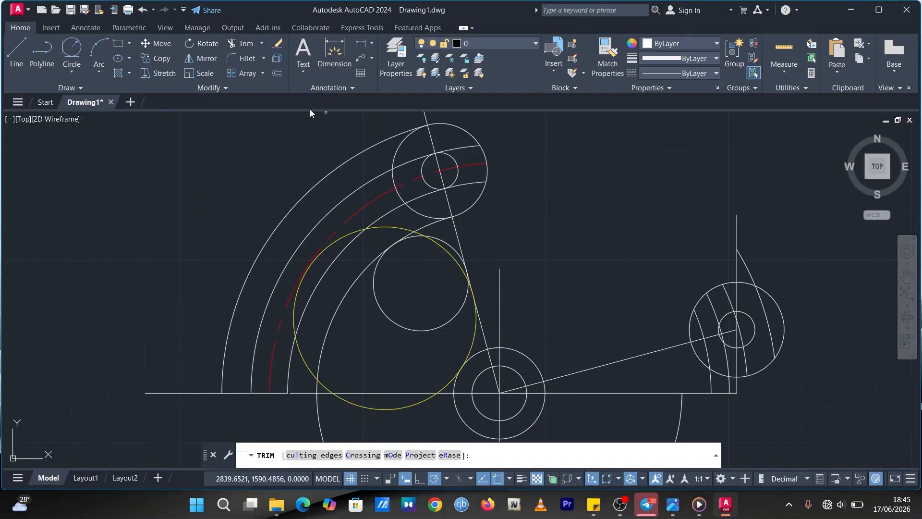
left_click(440, 240)
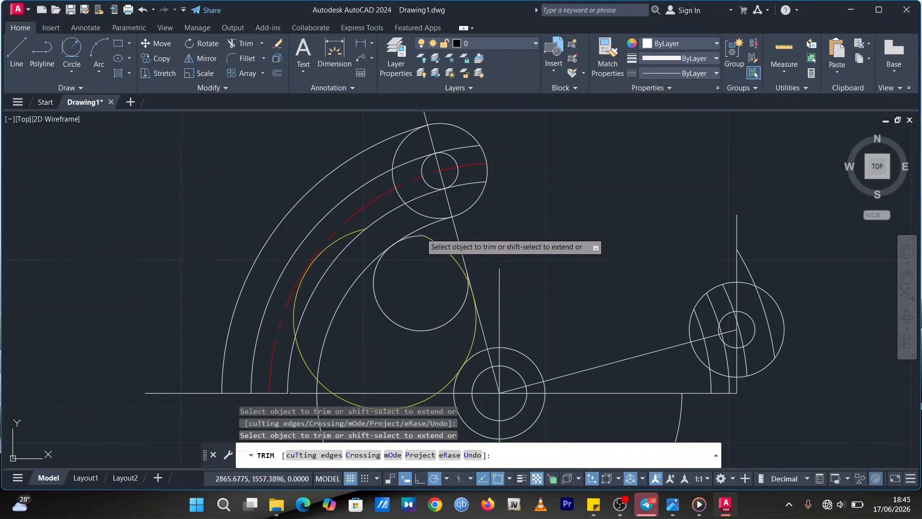
scroll(345, 233, "down", 2)
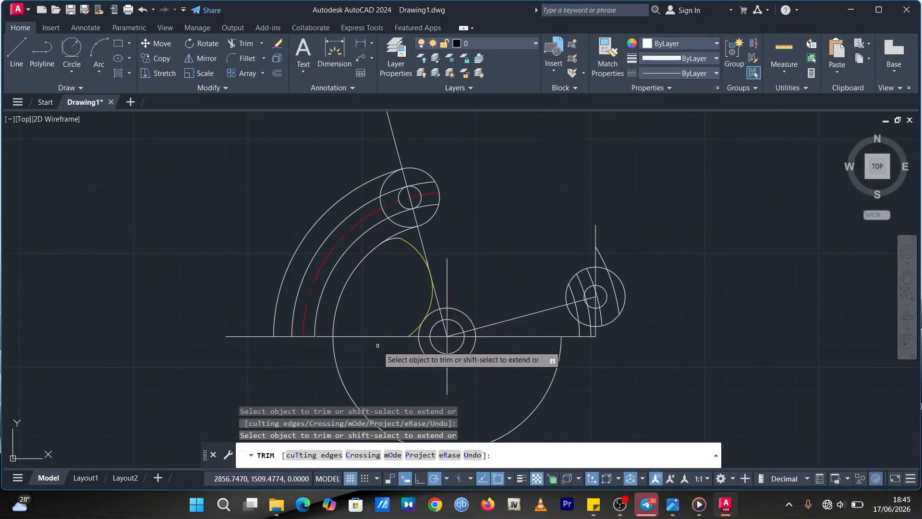
left_click(413, 329)
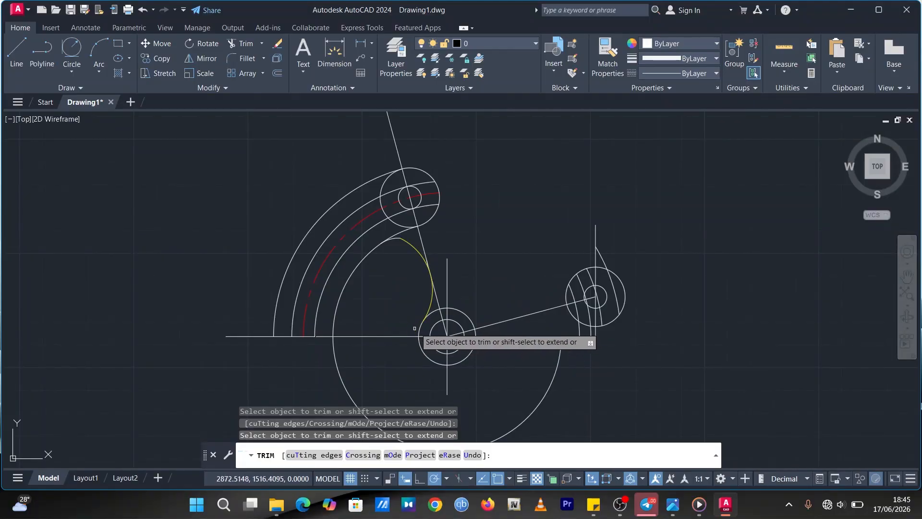
scroll(415, 328, "up", 5)
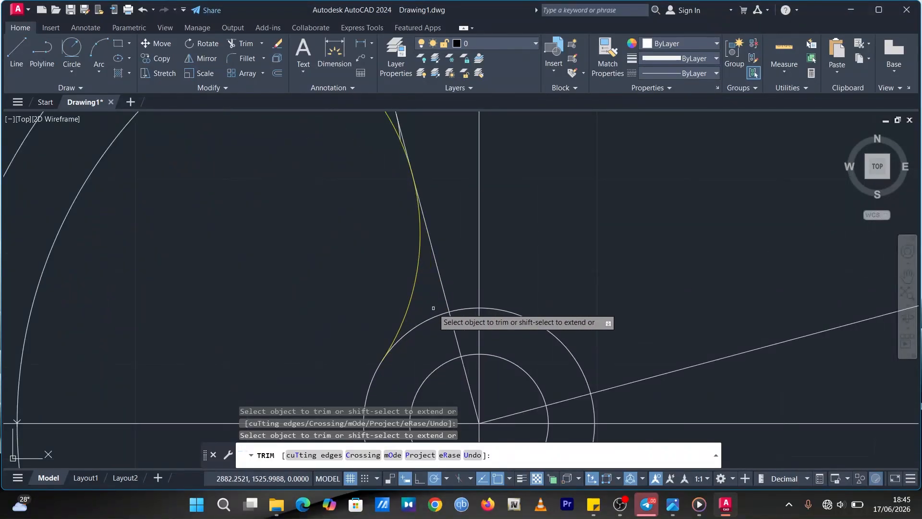
scroll(399, 144, "up", 3)
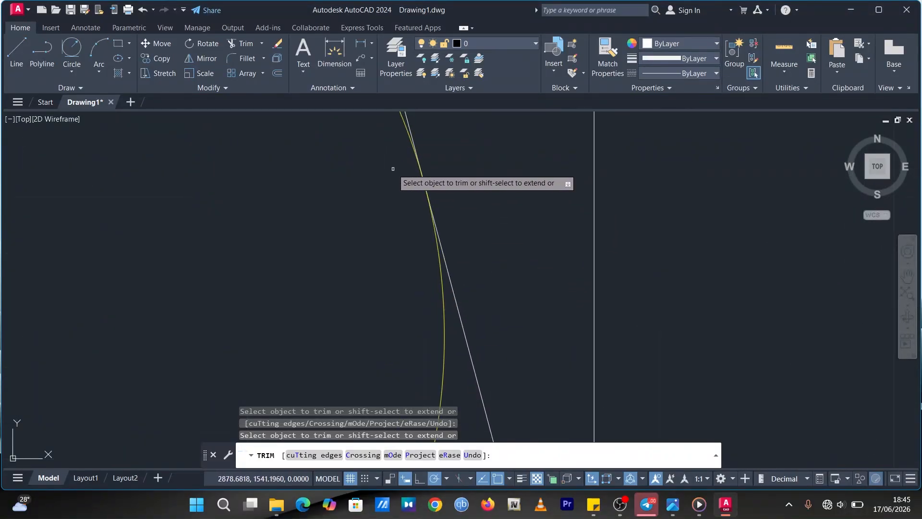
middle_click_drag(388, 175, 379, 290)
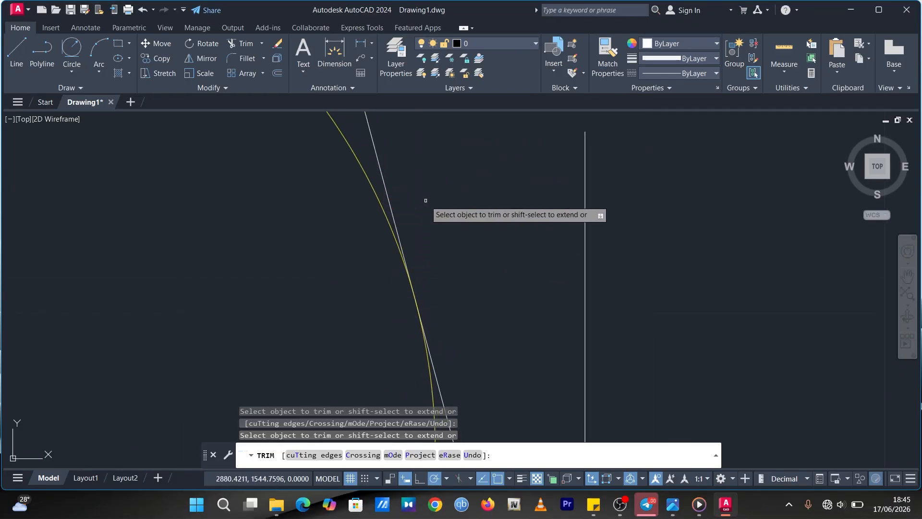
scroll(461, 206, "down", 5)
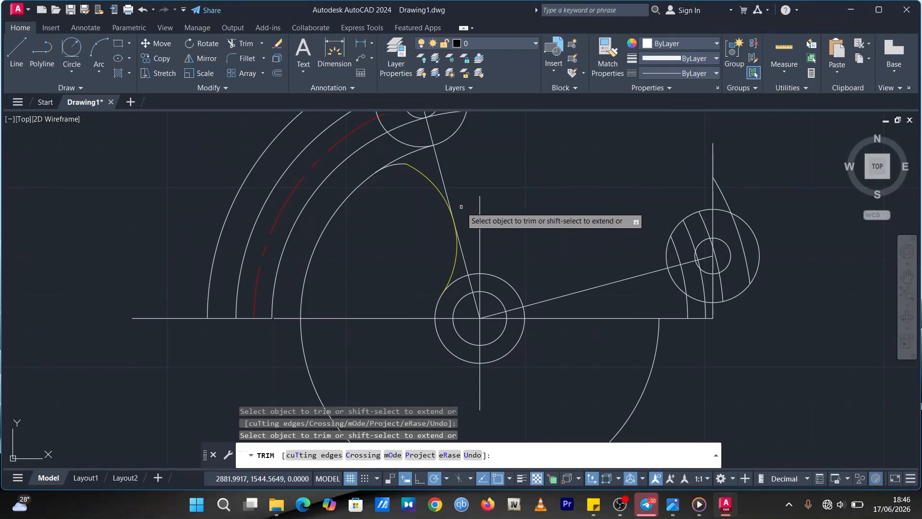
Step: Compare the trimmed inner cutout with the reference image and examine the outer edges joining the slot end to the two-hole arm
scroll(461, 207, "down", 2)
scroll(497, 208, "down", 2)
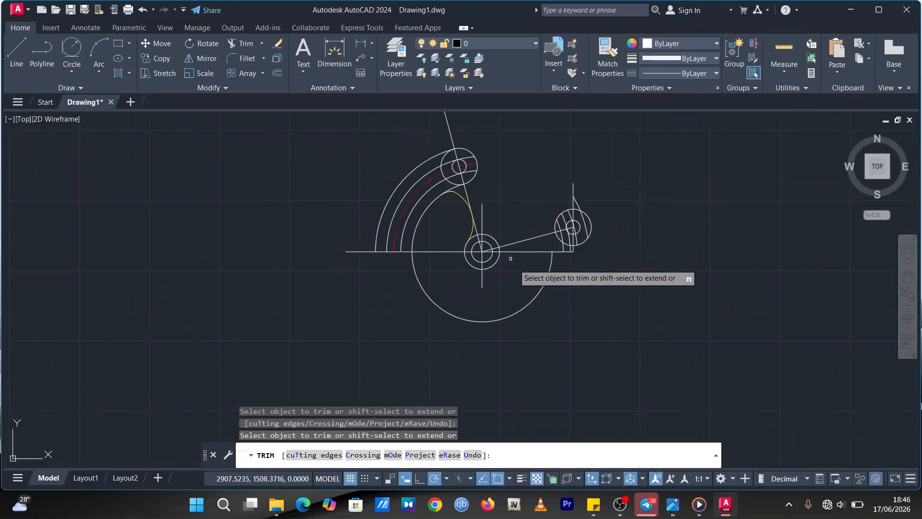
middle_click_drag(640, 252, 614, 287)
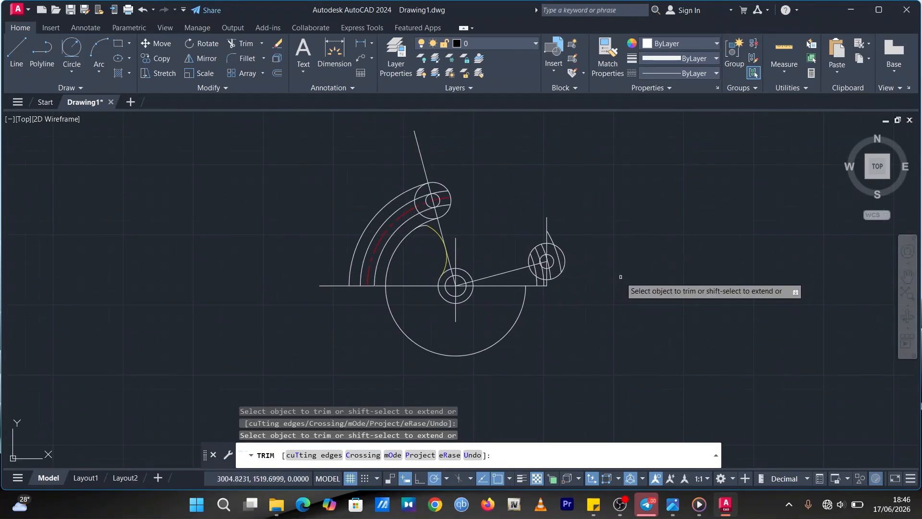
left_click(675, 513)
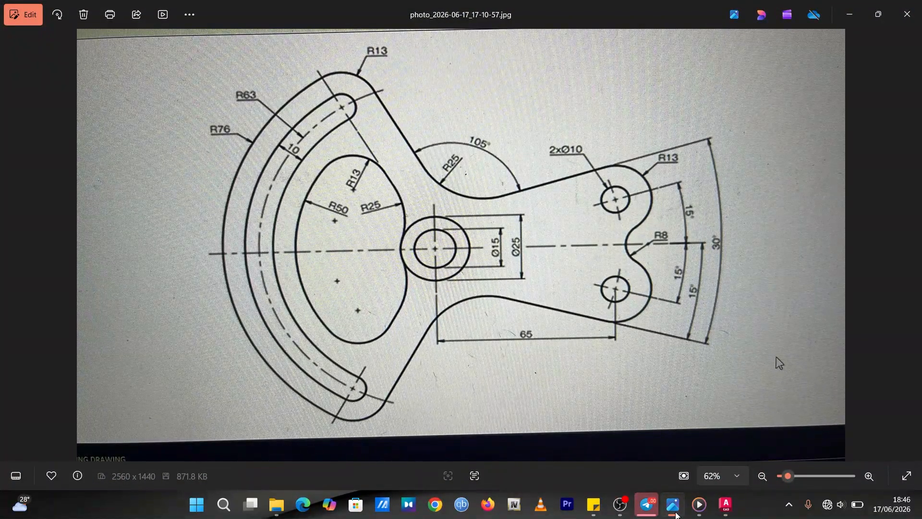
left_click(676, 513)
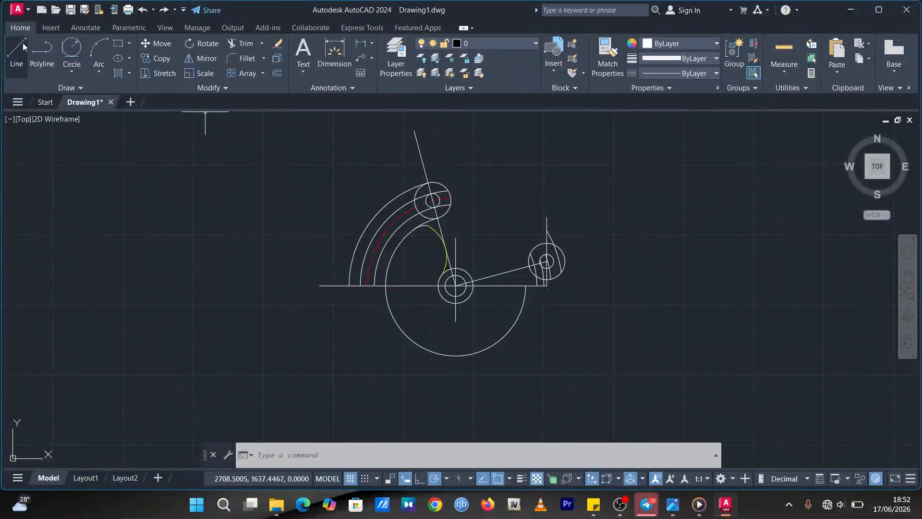
Step: Offset the 105° line by 13 towards the hole arm to form the outer edge running down from the slot end
left_click(23, 44)
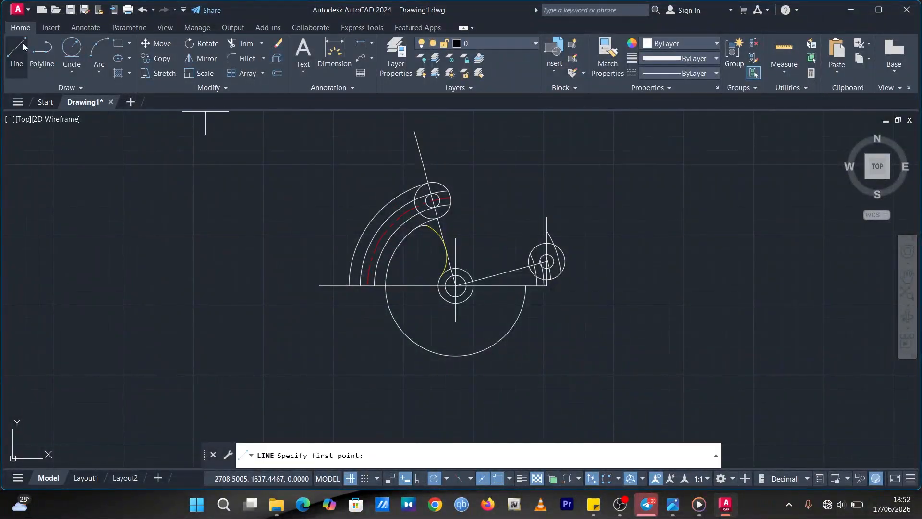
left_click(278, 73)
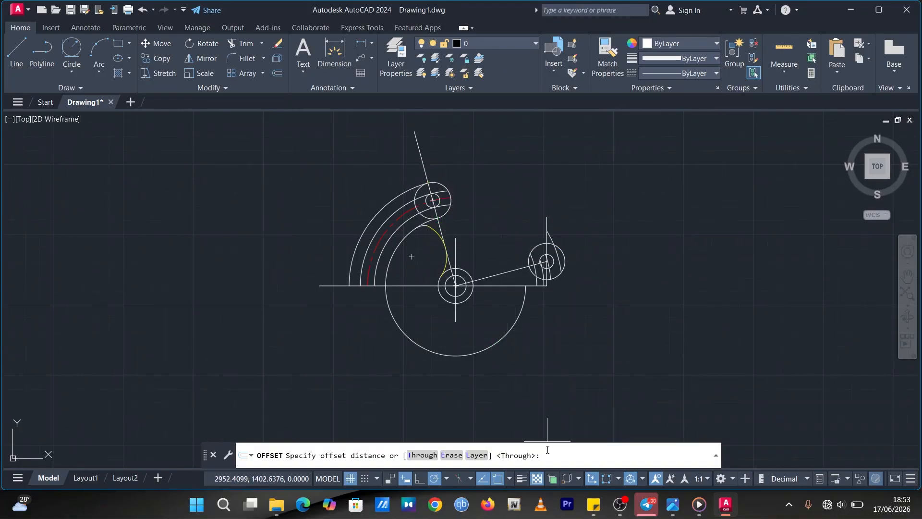
type("13")
key("Return")
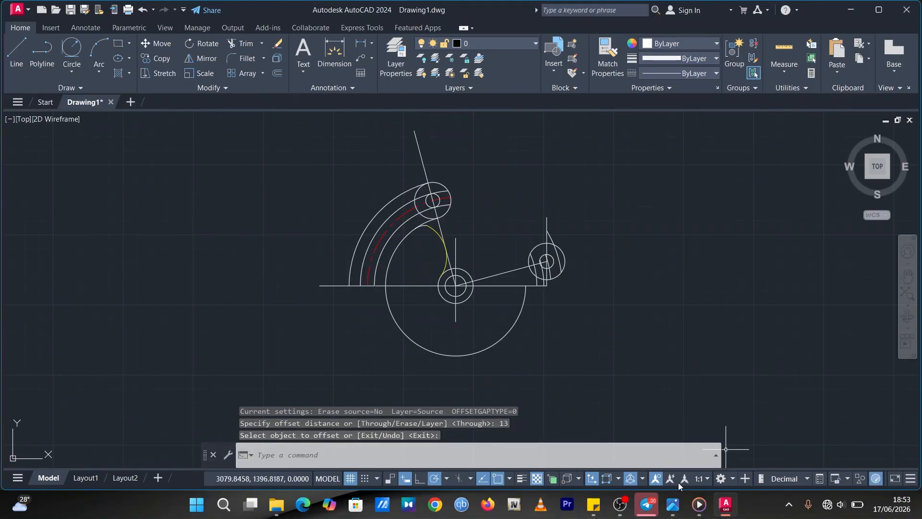
left_click(673, 504)
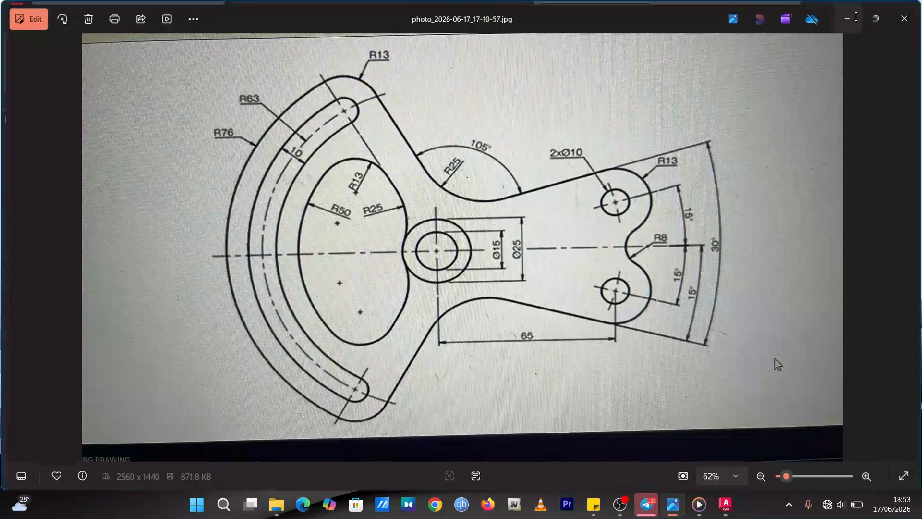
key("alt+Tab")
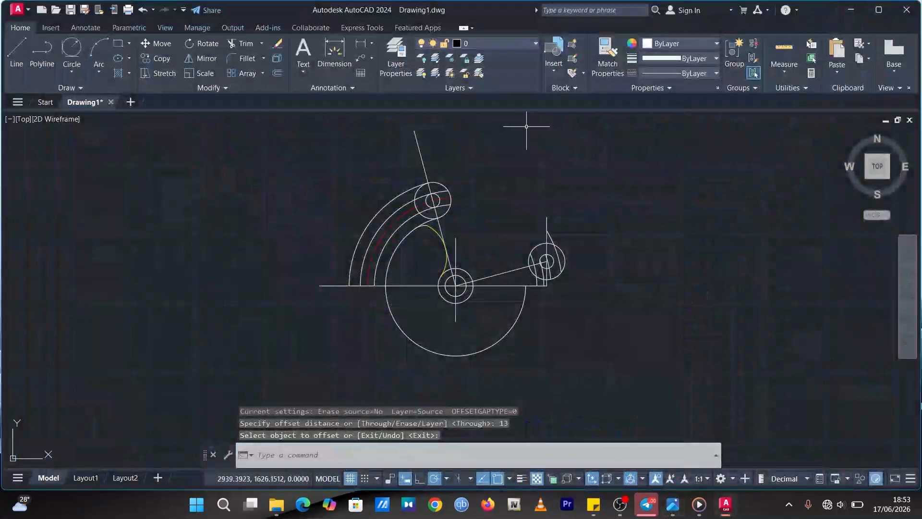
key("Escape")
left_click(431, 188)
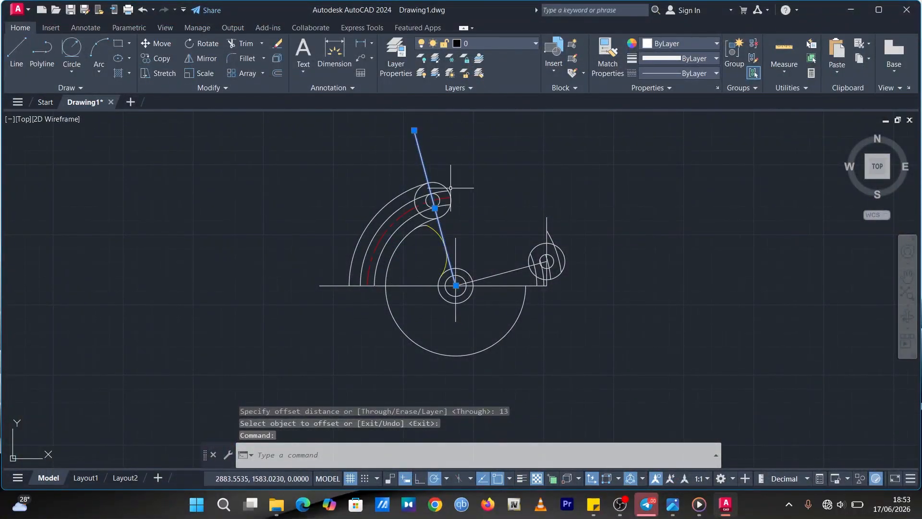
left_click(279, 73)
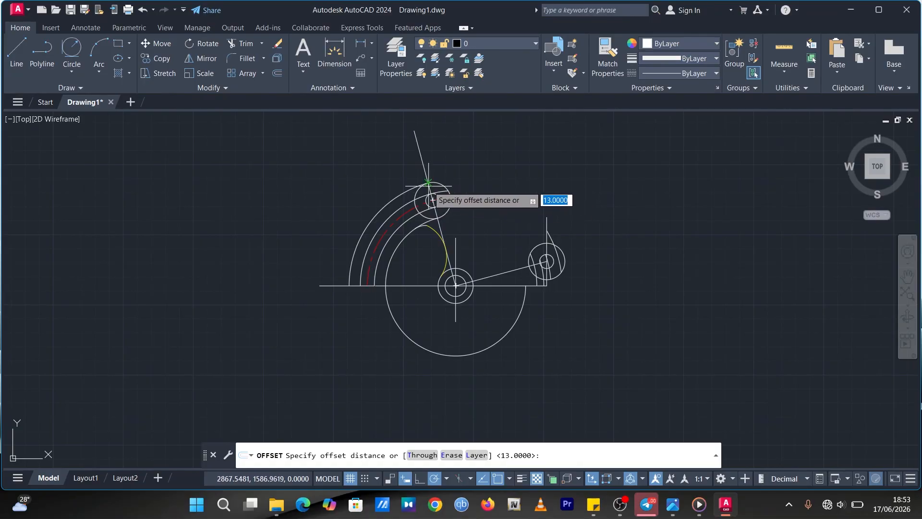
key("Return")
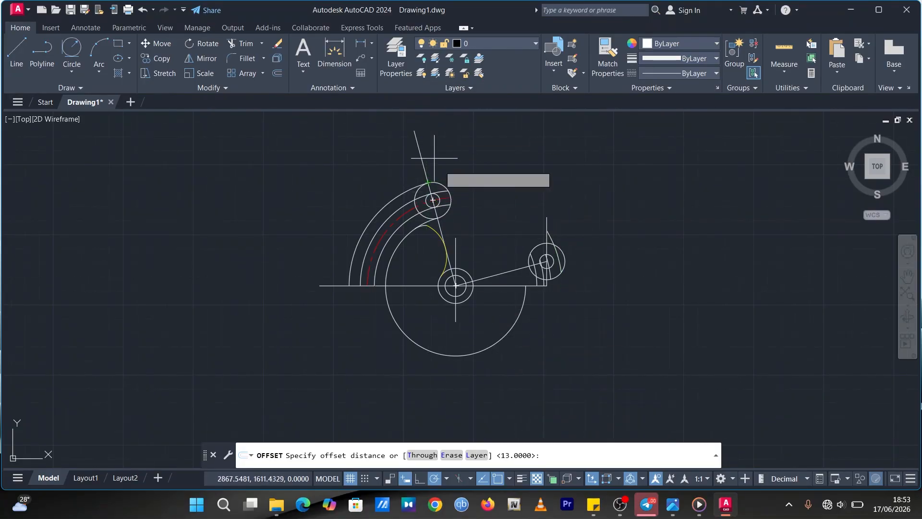
left_click(441, 214)
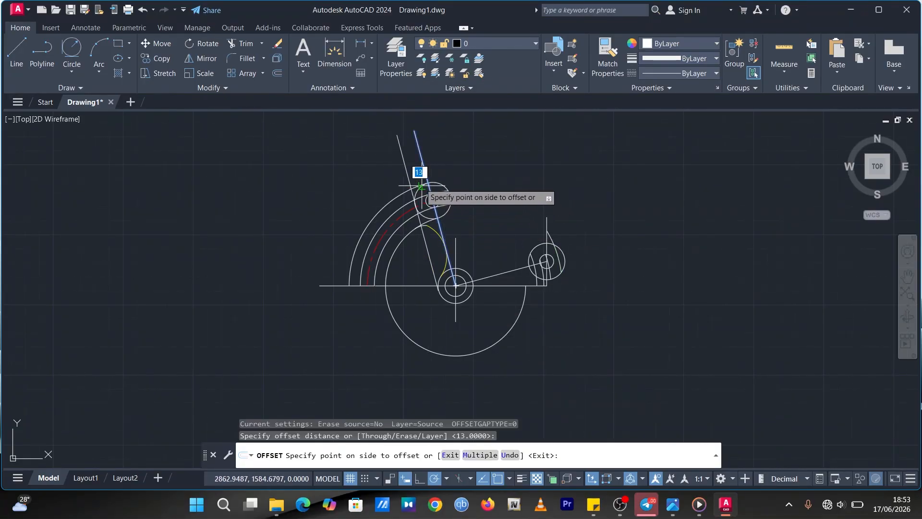
left_click(445, 185)
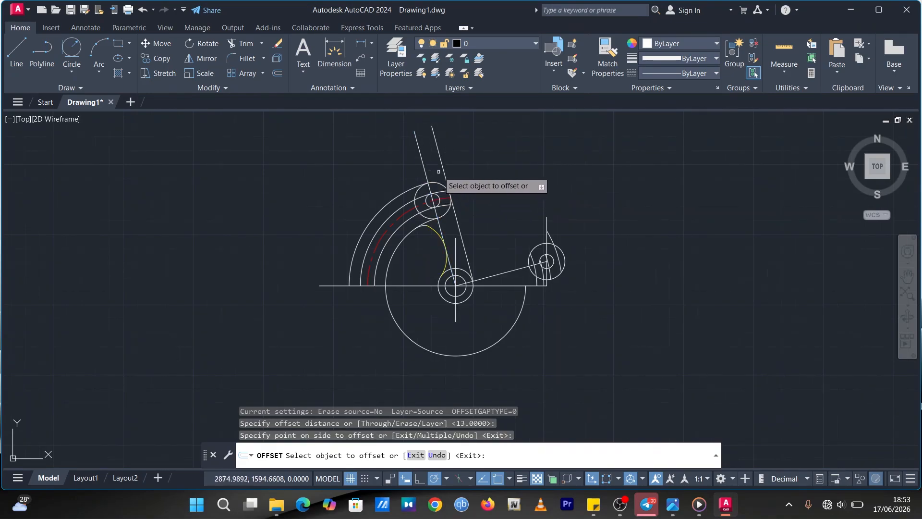
Step: Offset the 15° line upward by 13 to form the upper edge of the hole arm
left_click(501, 286)
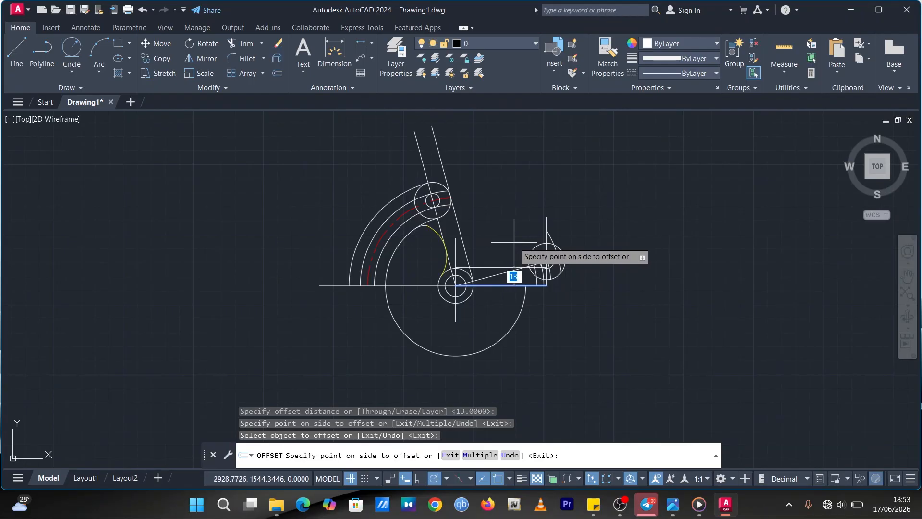
key("Escape")
left_click(506, 273)
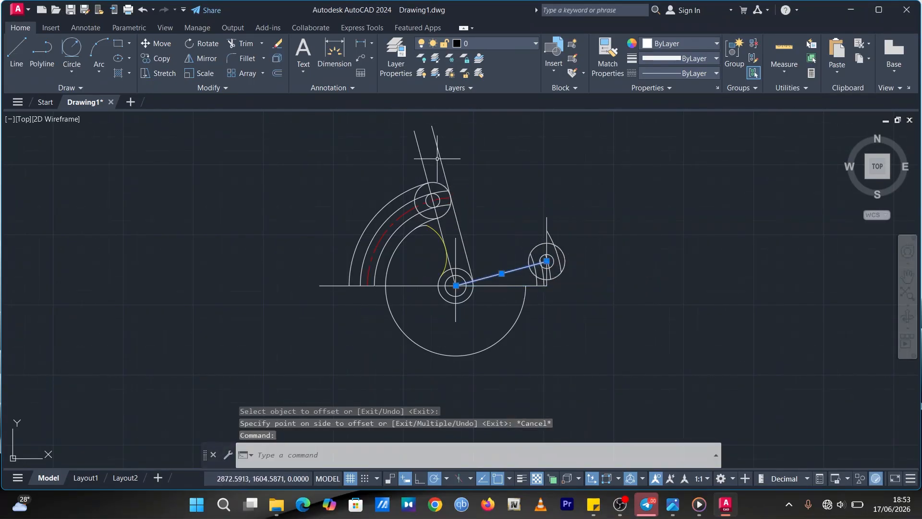
left_click(277, 74)
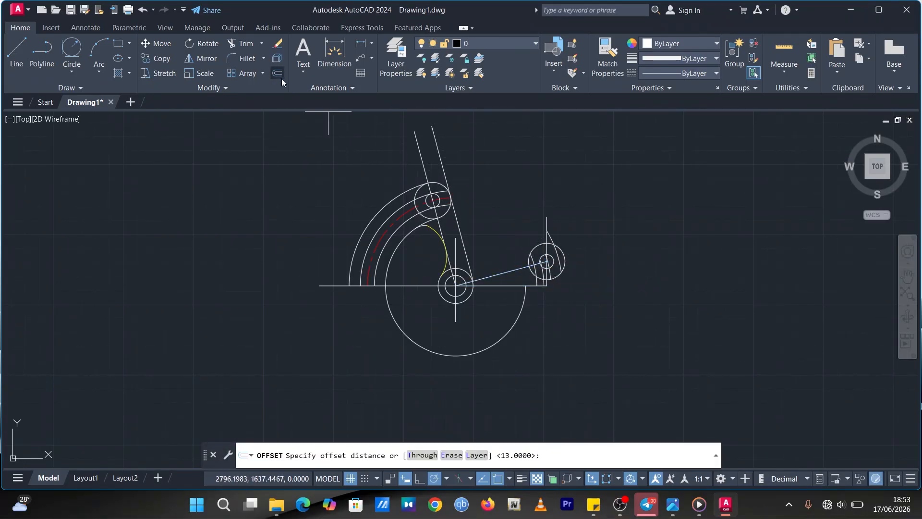
key("Return")
left_click(500, 271)
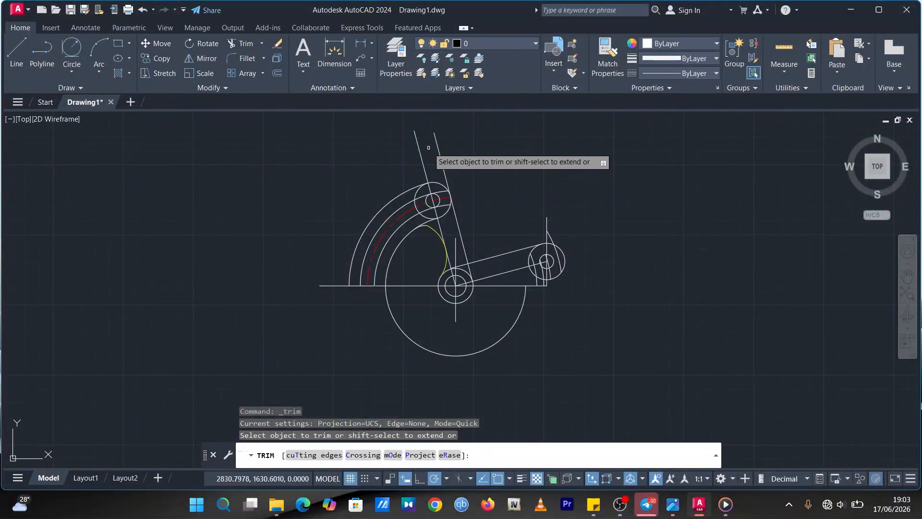
Step: Trim the radius 13 circle, the slot arcs and the 105° lines into a rounded outline around the slot's upper end
left_click(441, 190)
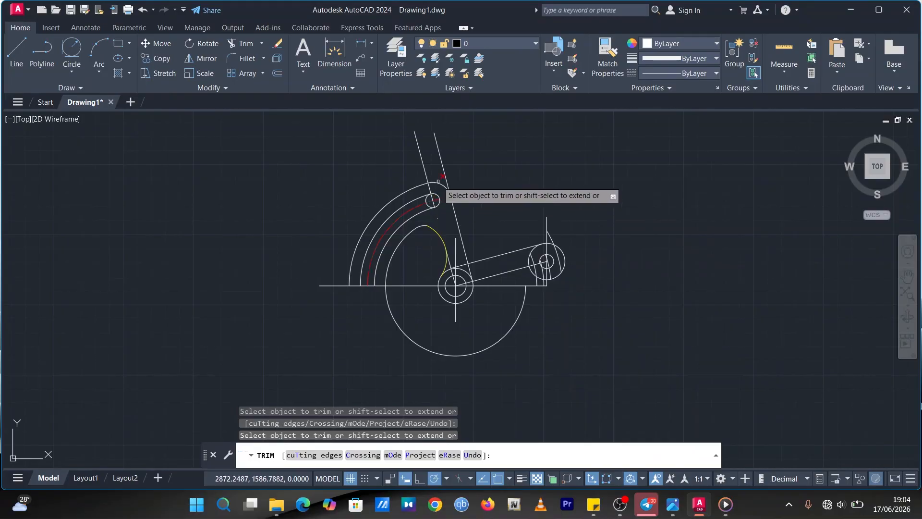
scroll(431, 200, "up", 2)
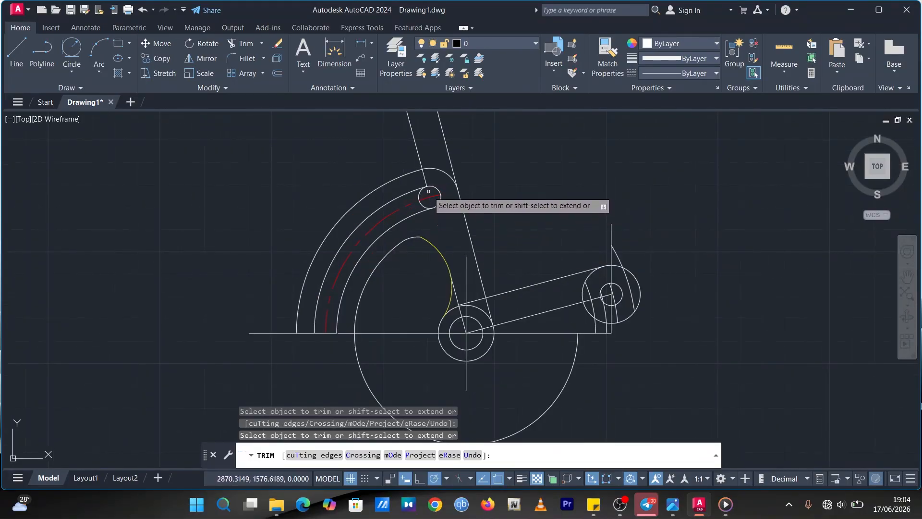
left_click(416, 144)
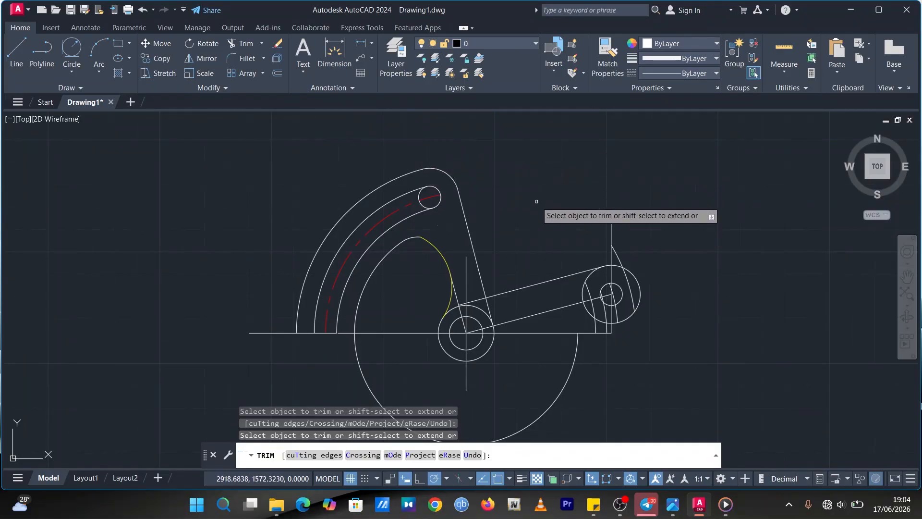
Step: Trim away the remaining 105° line and the vertical centreline around the central circles
scroll(536, 202, "down", 4)
scroll(633, 272, "up", 2)
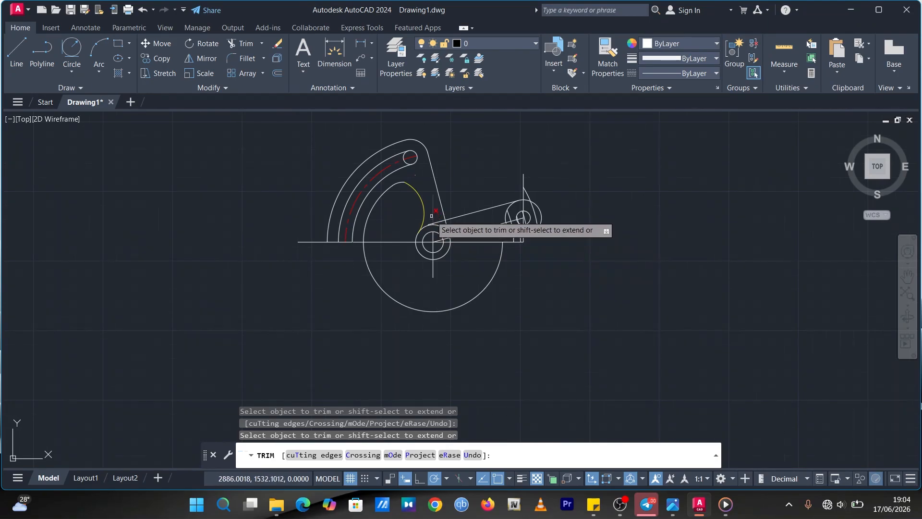
scroll(431, 216, "up", 5)
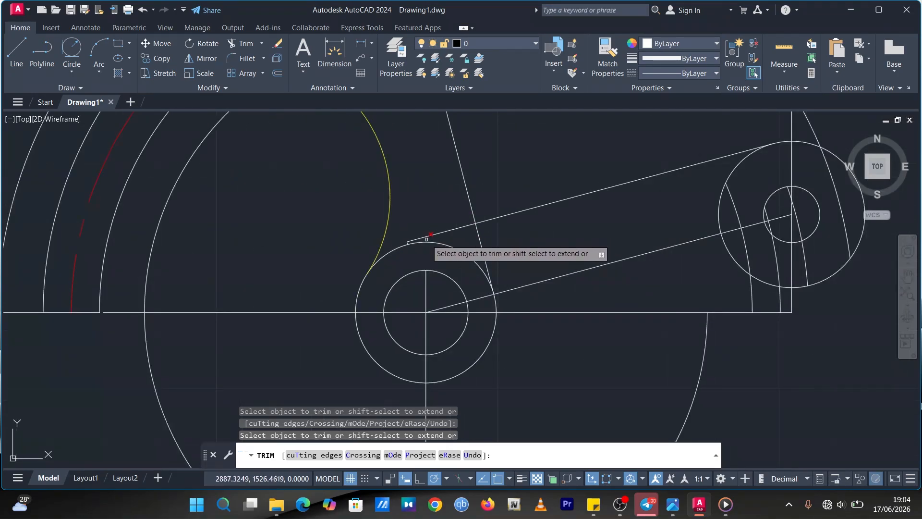
scroll(427, 239, "down", 3)
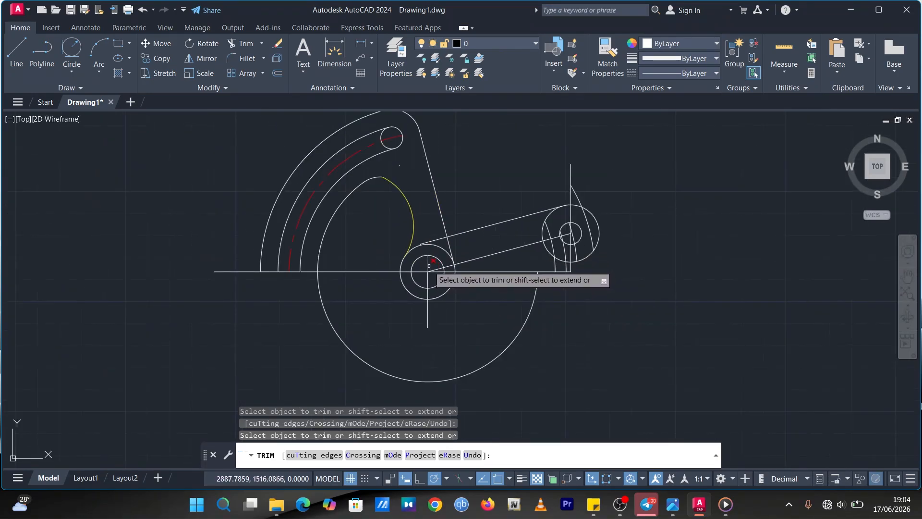
scroll(429, 266, "down", 2)
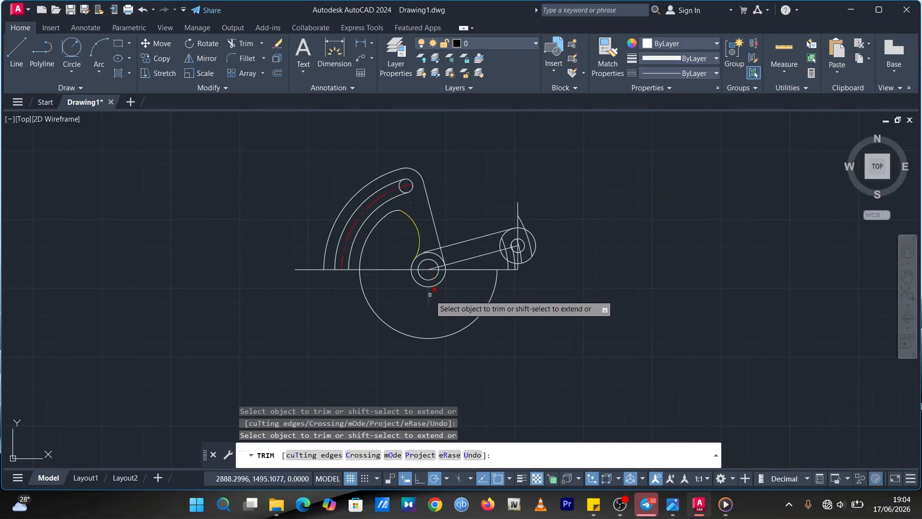
Step: Trim away the leftover arcs crossing the arm's hole and radius 13 circle, plus the 15° line inside the hole
scroll(497, 279, "up", 5)
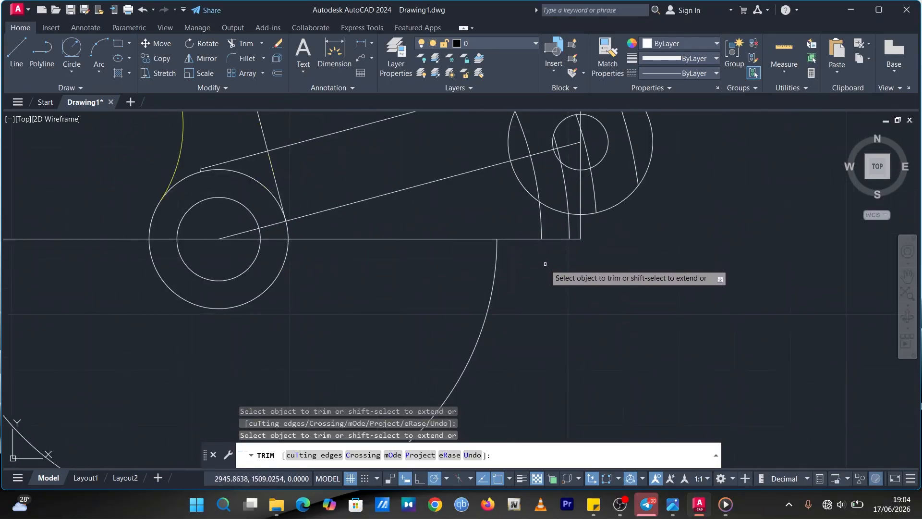
mouse_move(544, 263)
middle_mouse_down()
mouse_move(457, 315)
mouse_move(400, 389)
middle_mouse_up()
left_click(395, 348)
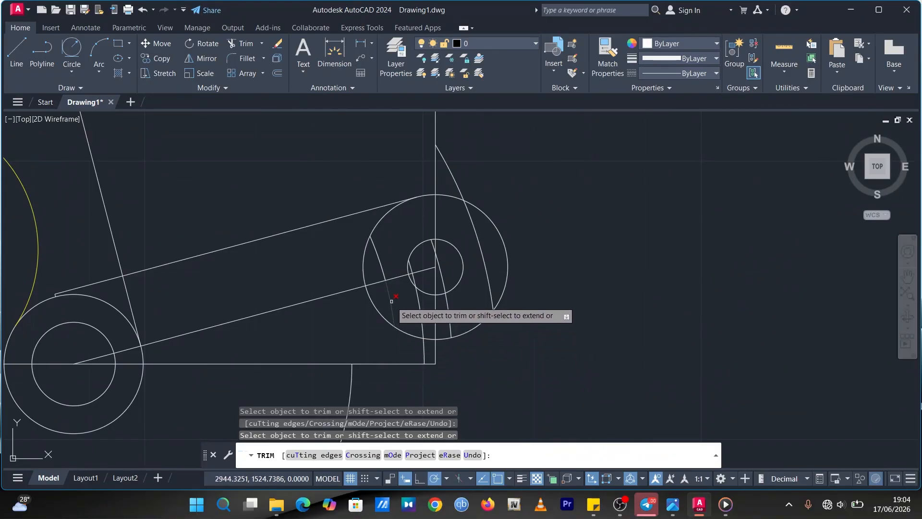
left_click(381, 262)
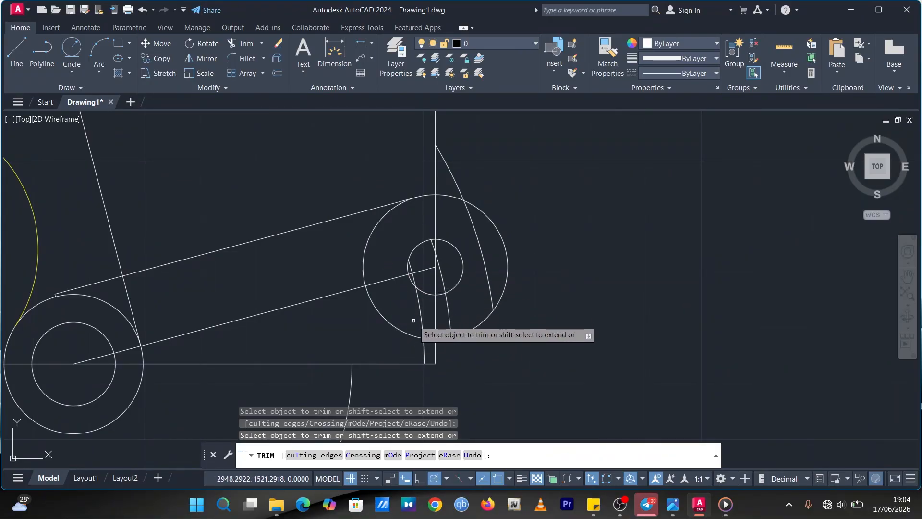
left_click(412, 271)
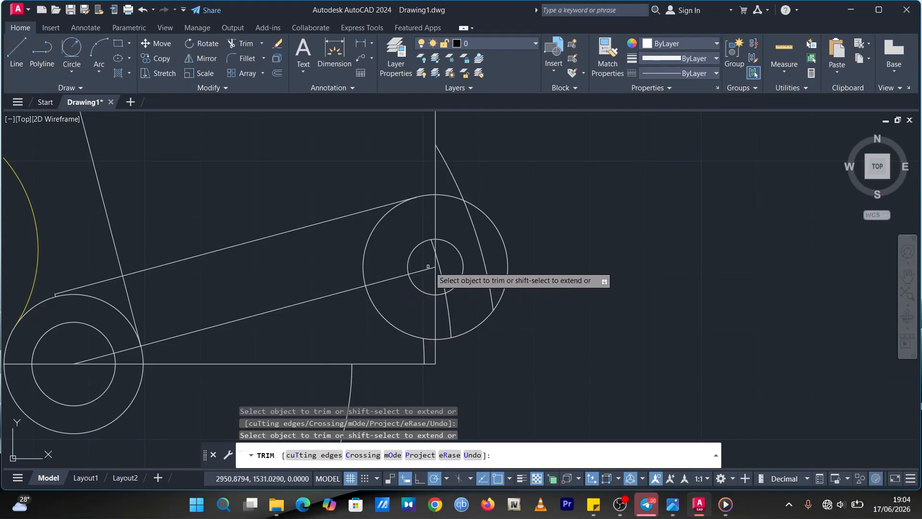
left_click(425, 270)
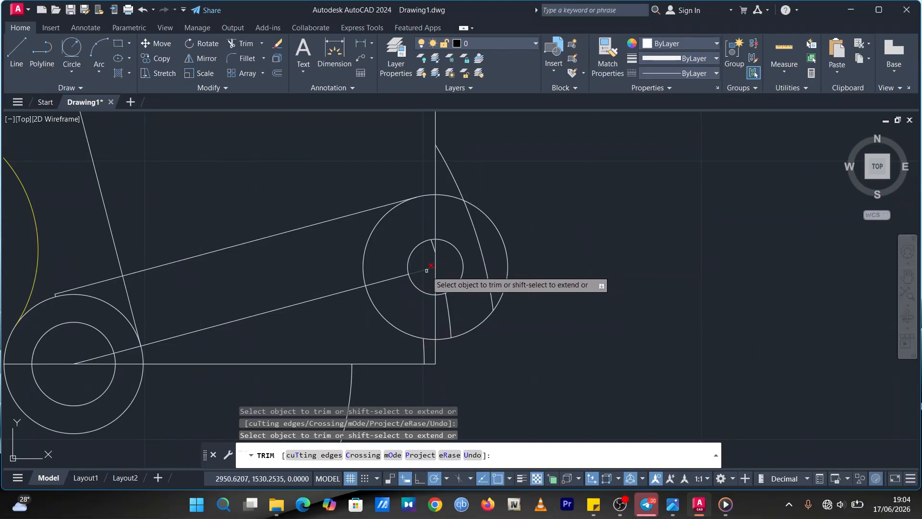
left_click(435, 244)
left_click(450, 318)
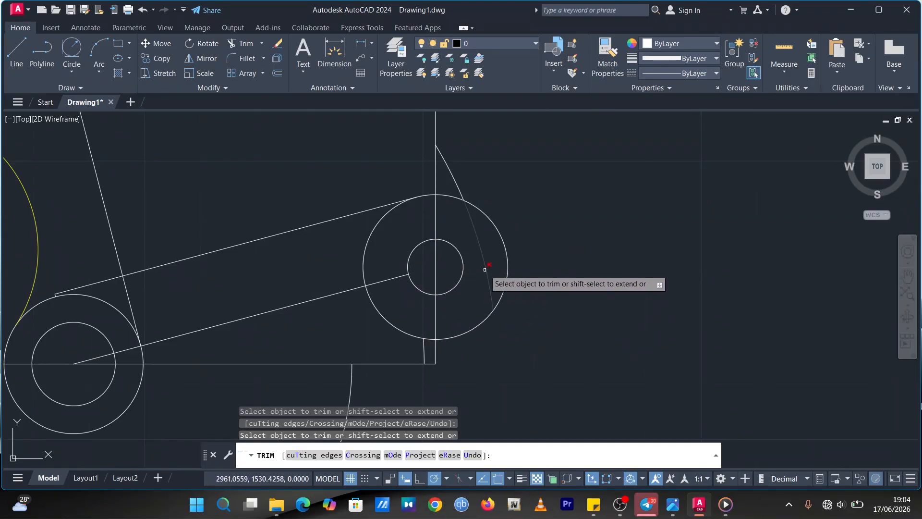
left_click(485, 270)
left_click(457, 185)
scroll(474, 204, "down", 4)
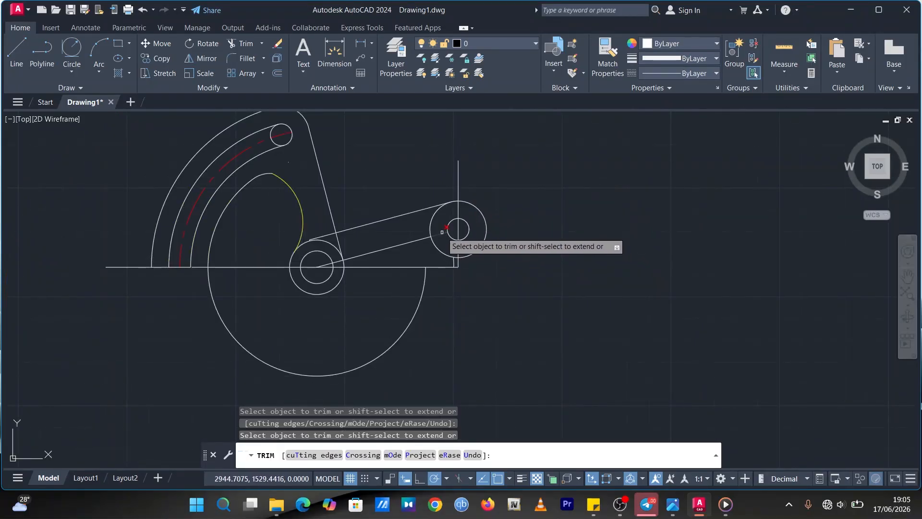
scroll(605, 290, "down", 2)
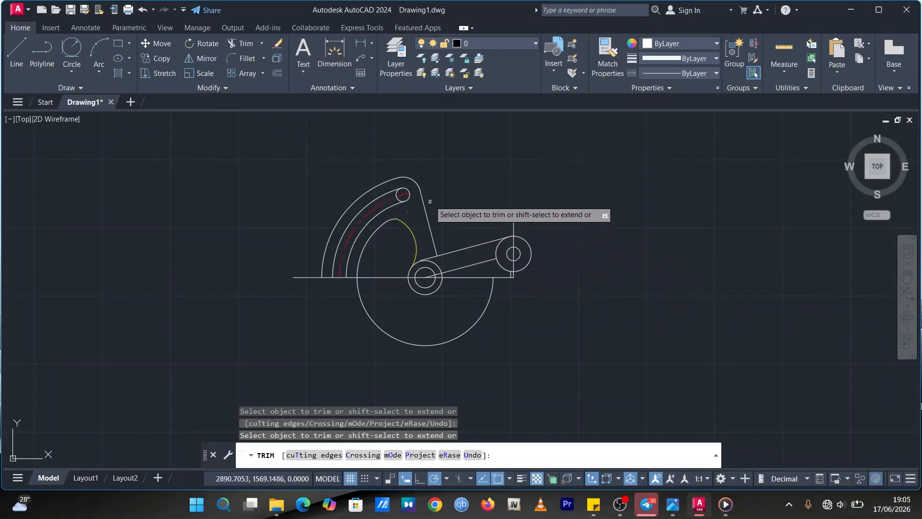
Step: Draw a radius 25 circle tangent to the sloping outline line below the slot's rounded end and the arm's upper edge
left_click(75, 48)
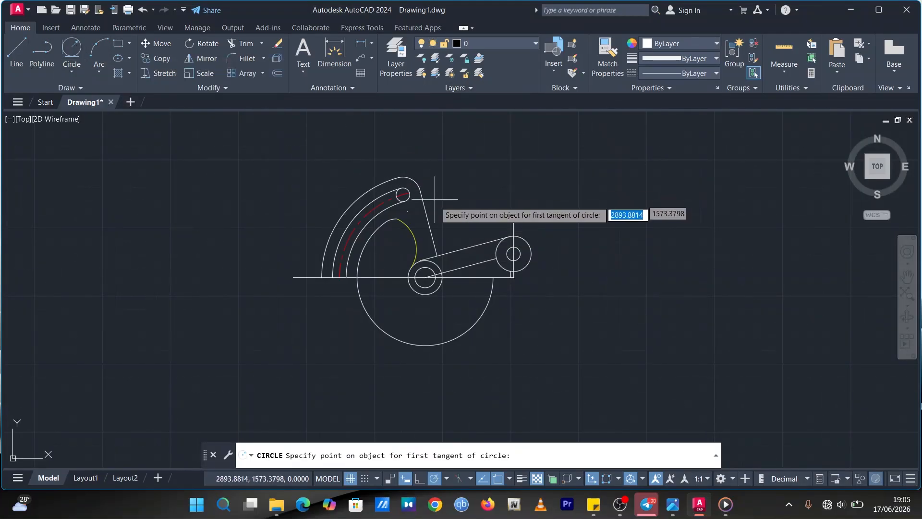
left_click(433, 221)
left_click(465, 247)
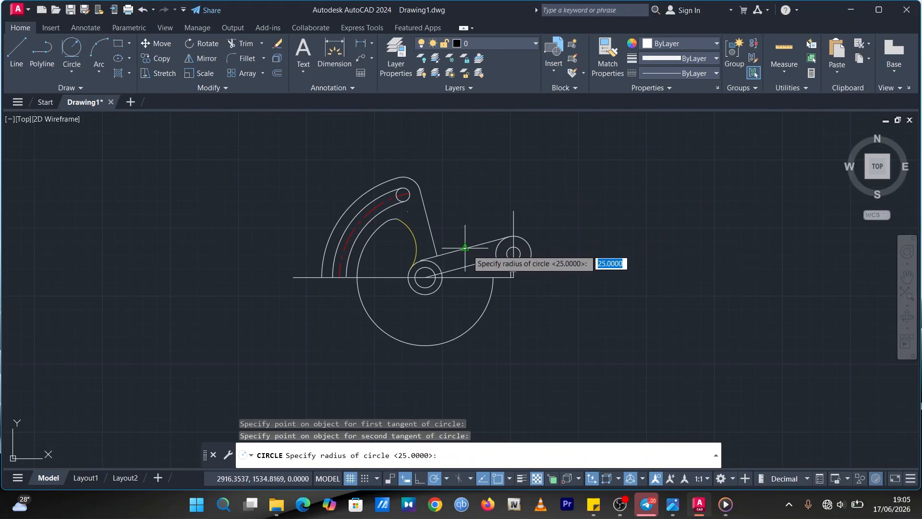
type("25")
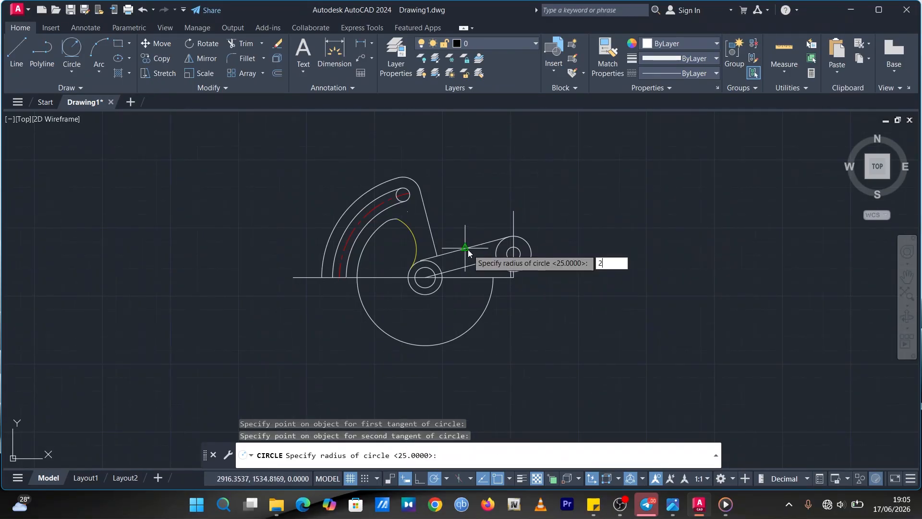
key("Return")
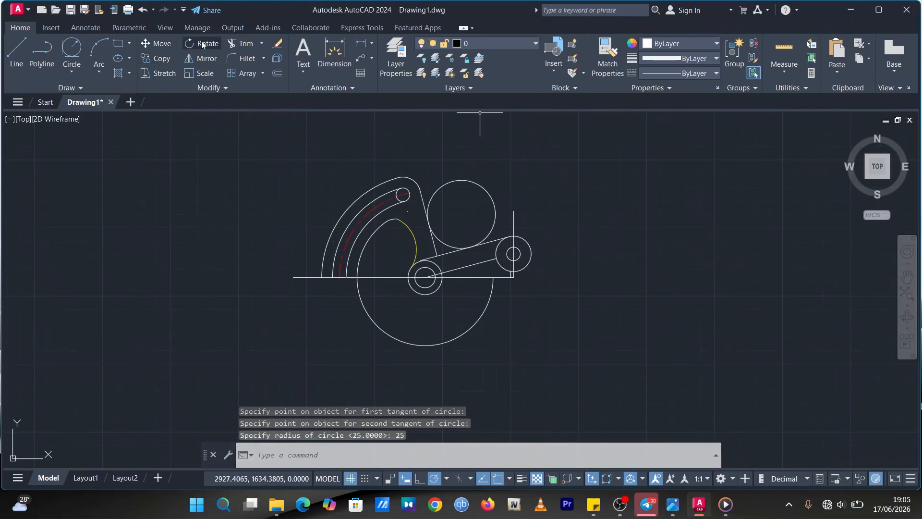
Step: Trim the radius 25 circle and its tangent lines into a smooth concave corner, and trim the vertical line through the arm's circles
left_click(236, 40)
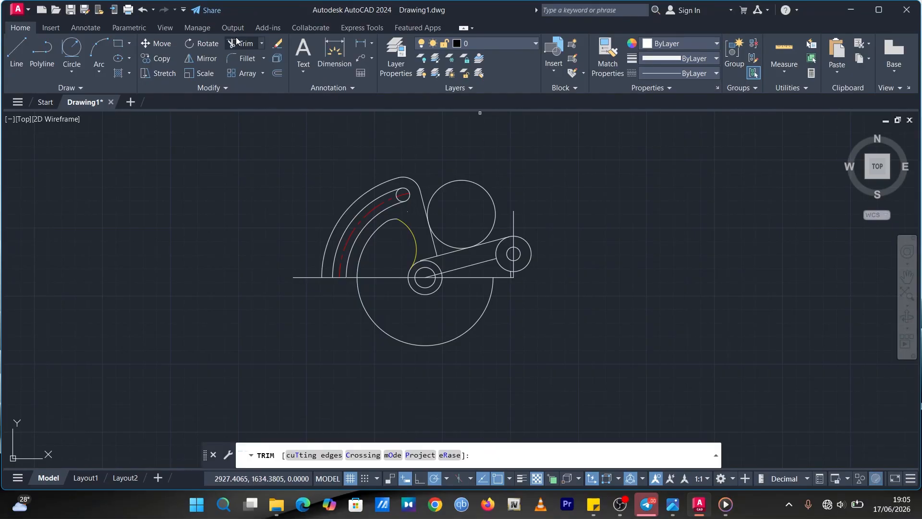
left_click(459, 180)
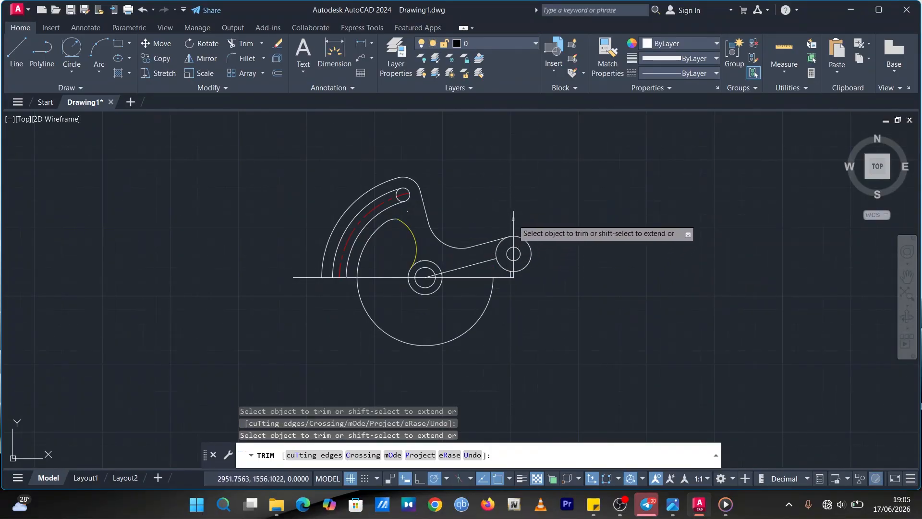
left_click(514, 243)
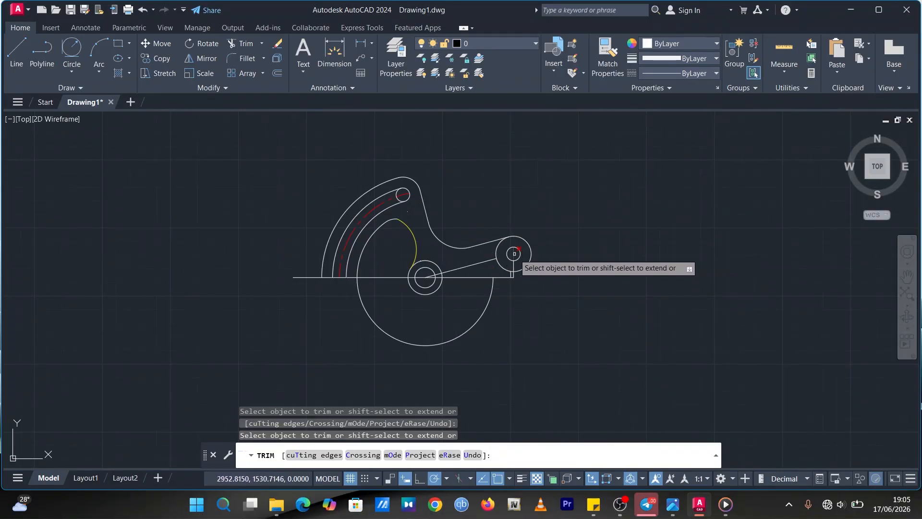
scroll(511, 275, "up", 2)
scroll(510, 275, "up", 2)
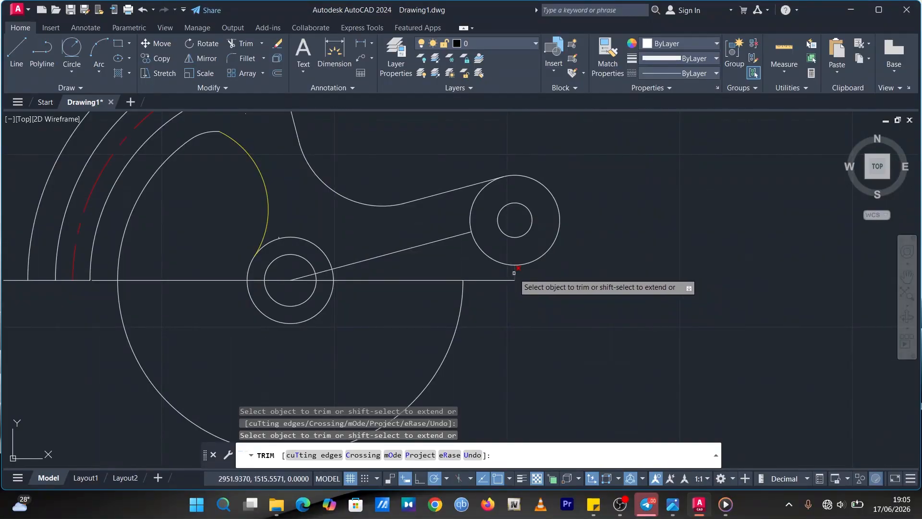
scroll(559, 253, "down", 4)
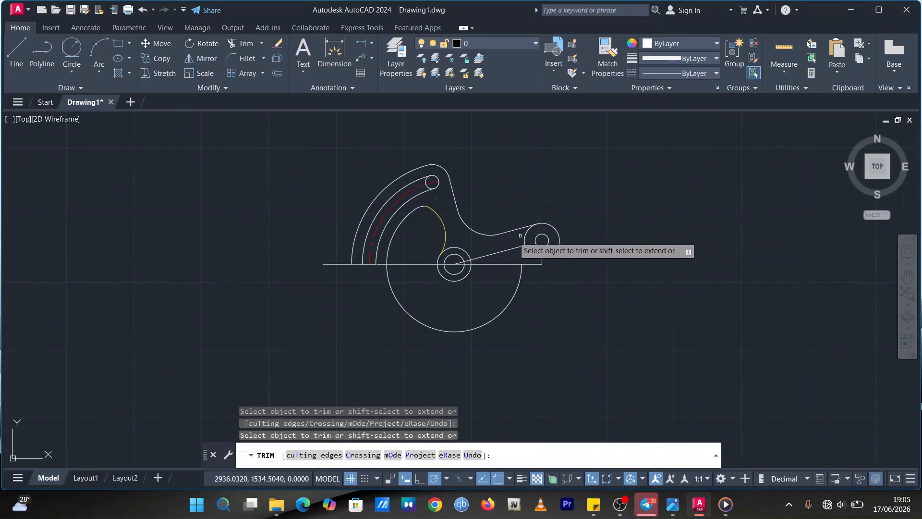
Step: Trim away the remaining 15° line between the arm and central circles, plus the inner half of the slot's end circle
left_click(495, 253)
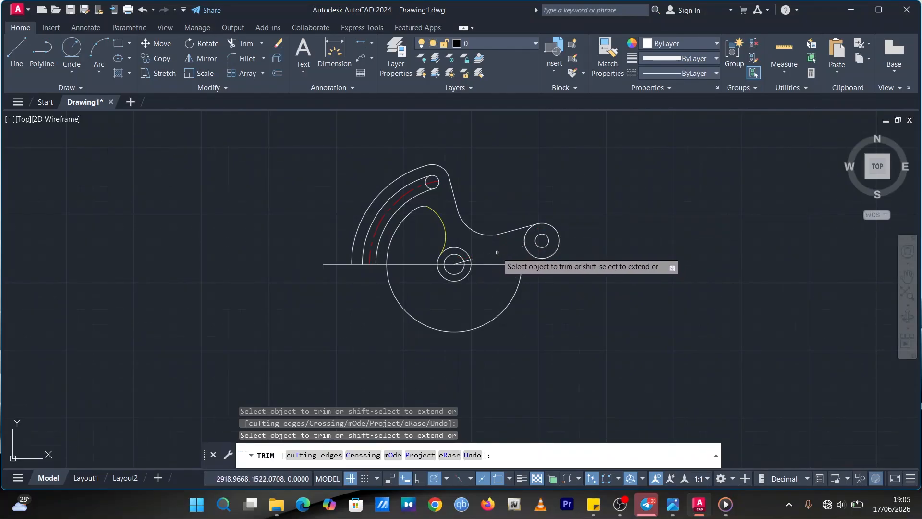
scroll(462, 261, "up", 4)
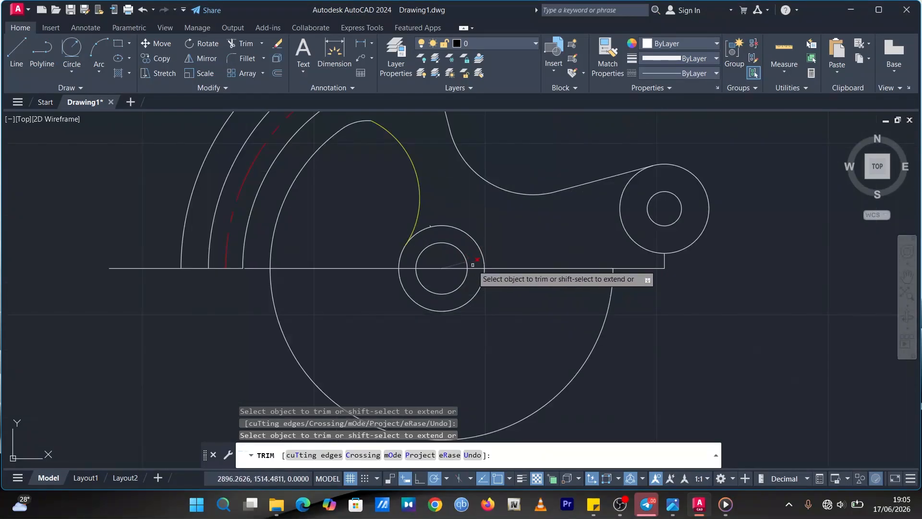
scroll(498, 254, "down", 4)
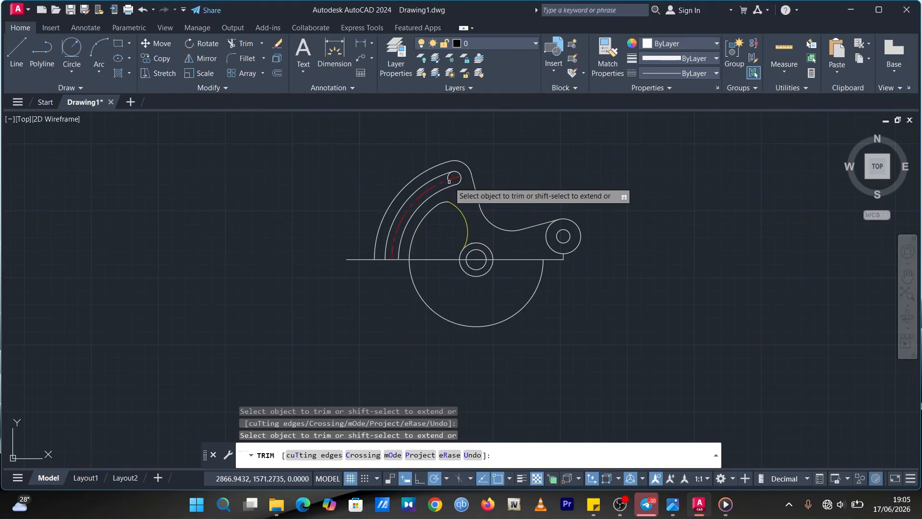
left_click(449, 181)
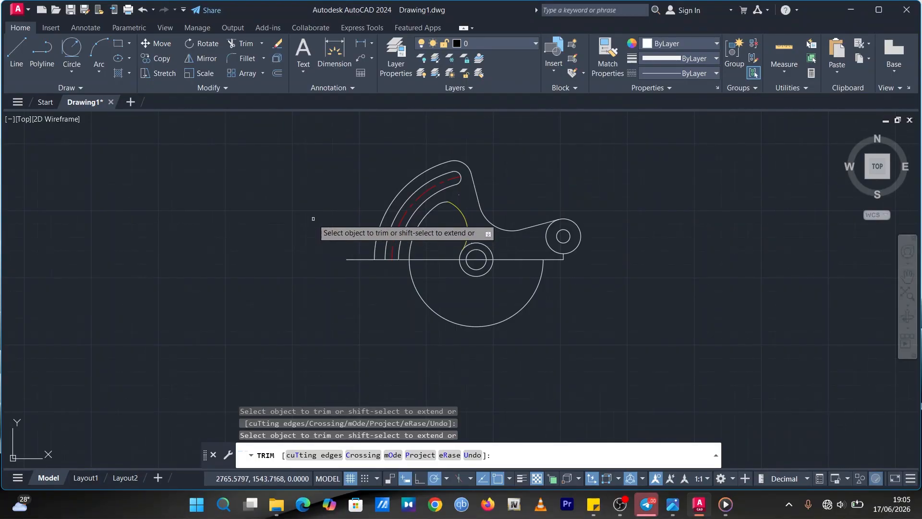
key("Escape")
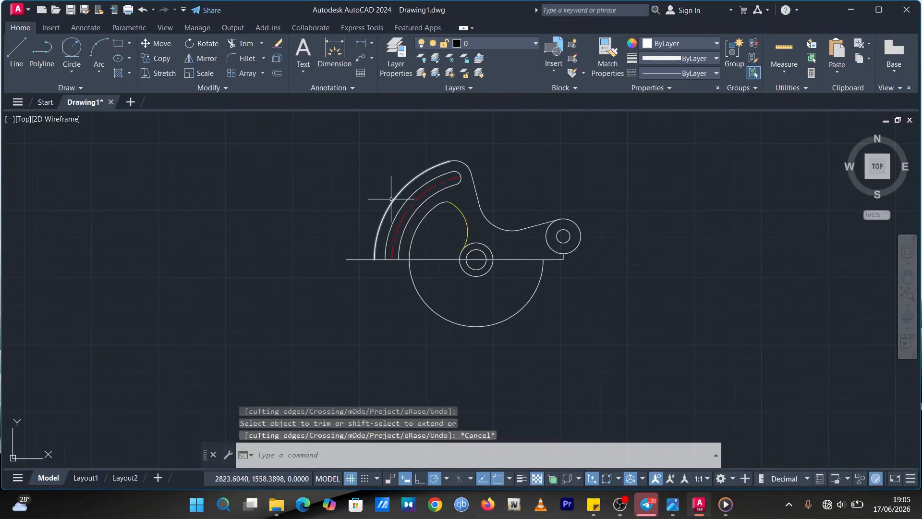
left_click(396, 197)
left_click(467, 163)
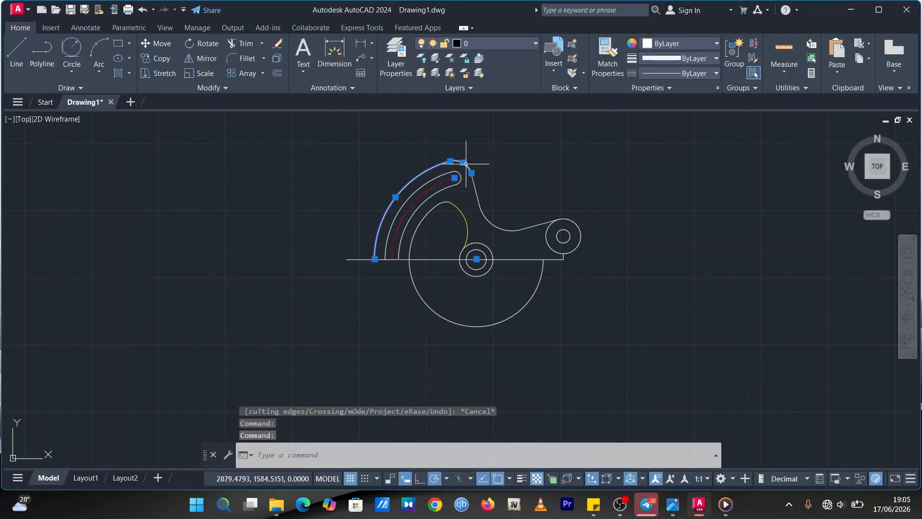
left_click(472, 181)
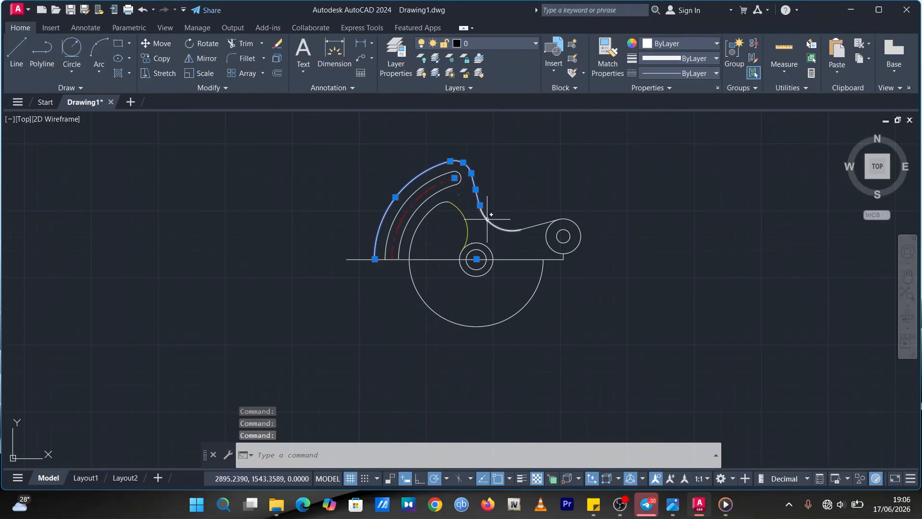
left_click(568, 219)
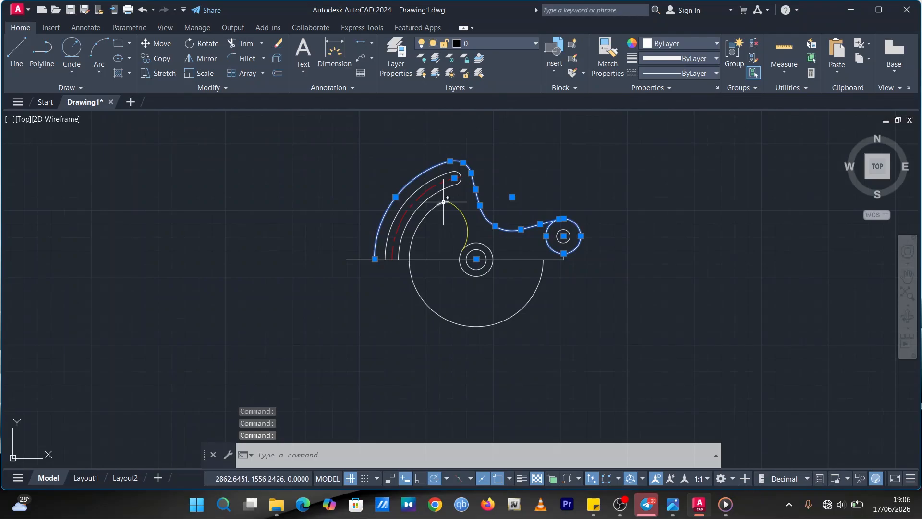
left_click(443, 201)
mouse_move(452, 209)
left_click(434, 178)
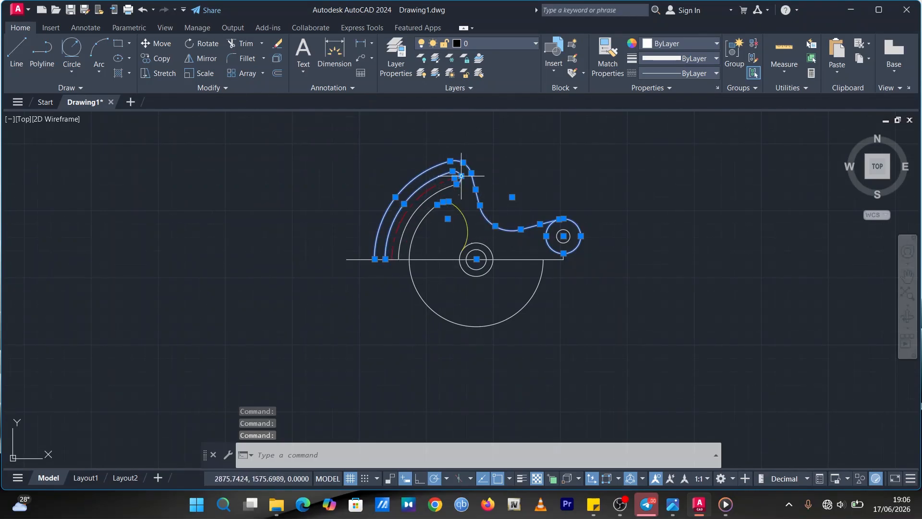
left_click(437, 187)
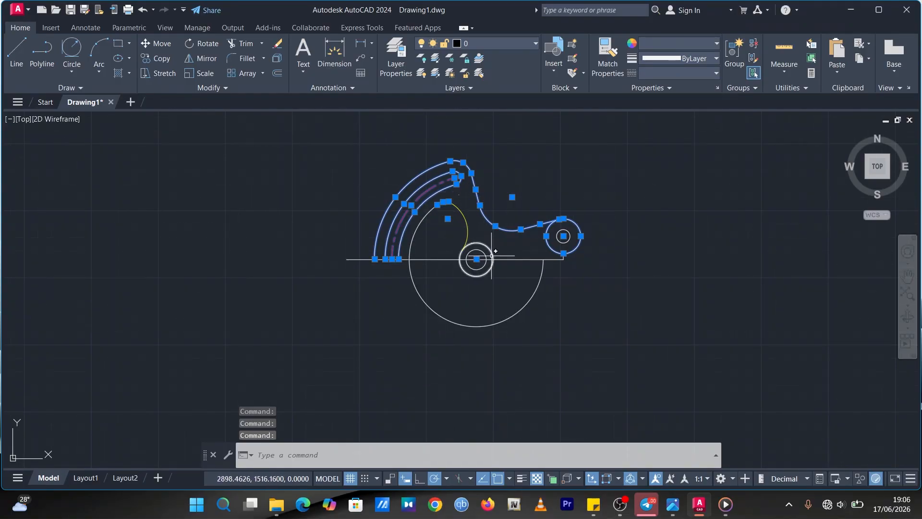
Step: Trim away the part of the large radius 50 circle below the horizontal centreline
type("tr")
key("Return")
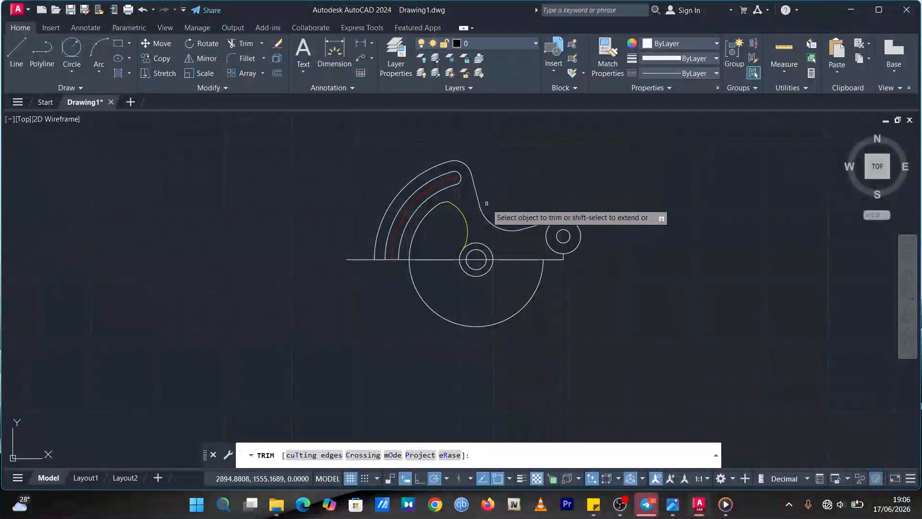
left_click(247, 43)
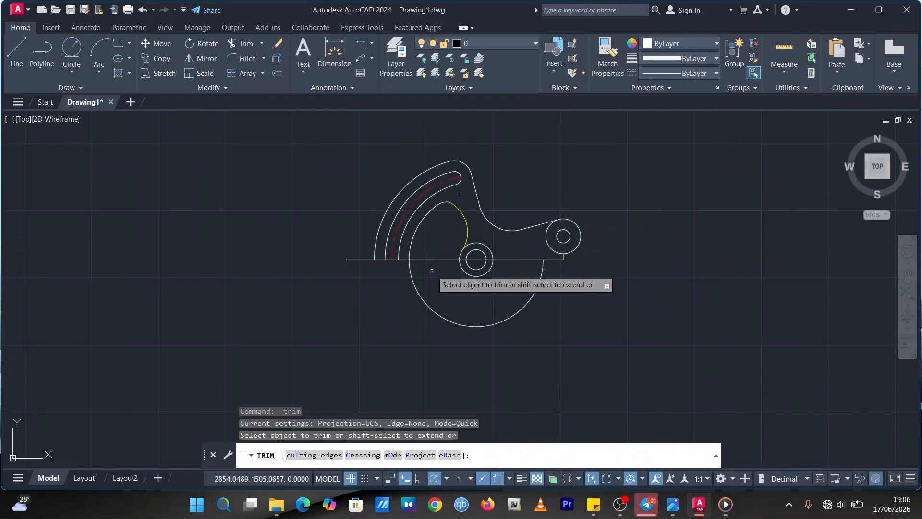
left_click(412, 281)
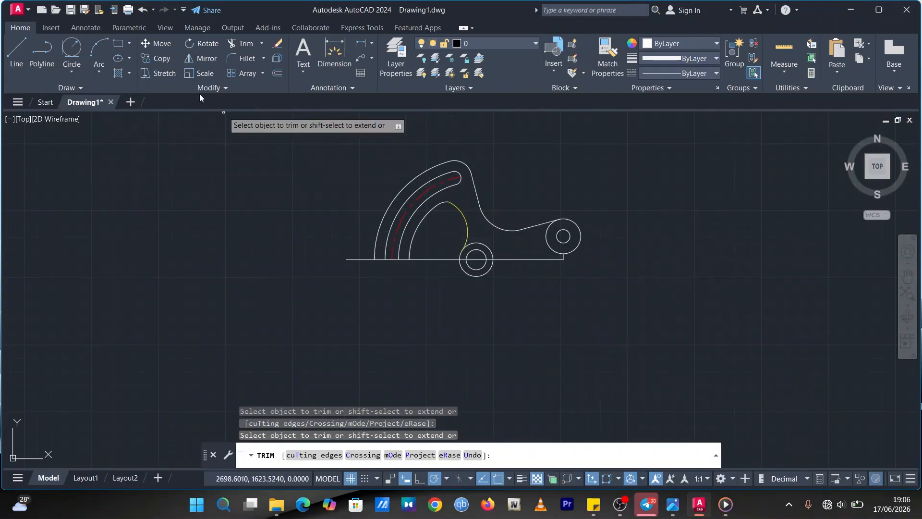
key("Escape")
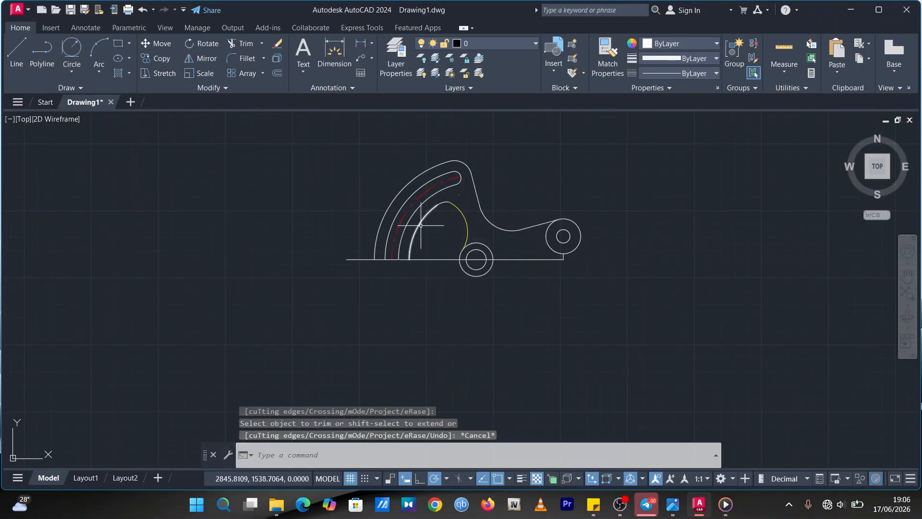
Step: Mirror the slot arcs, inner opening, upper outline and arm's outer end circle about the horizontal centreline through the central circles, keeping the source objects
left_click(410, 182)
left_click(463, 161)
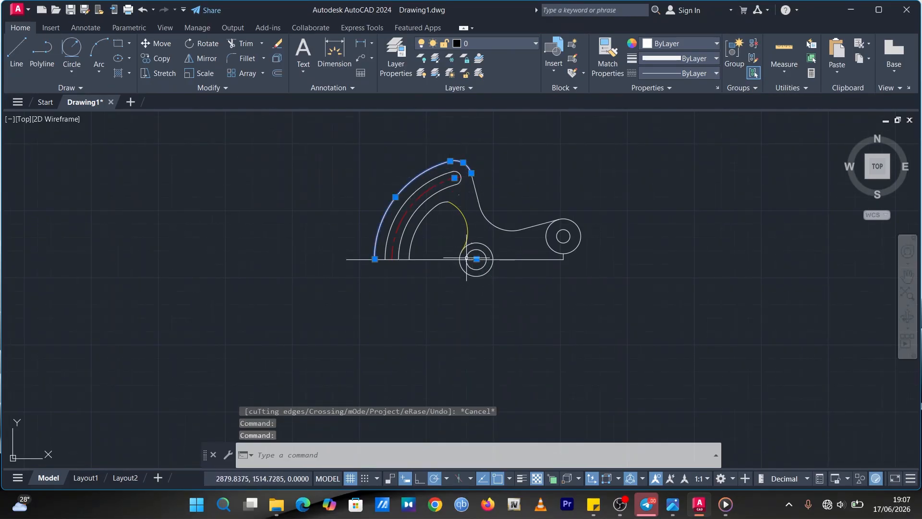
left_click(438, 176)
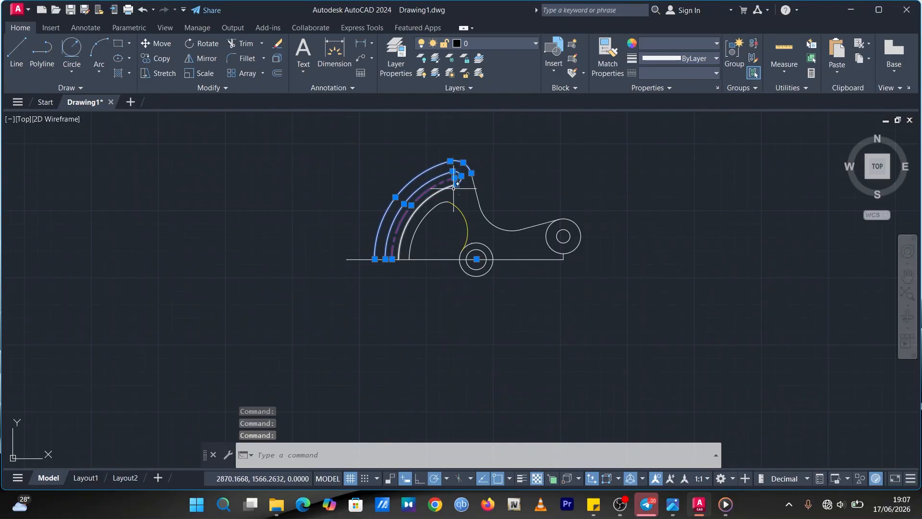
left_click(450, 186)
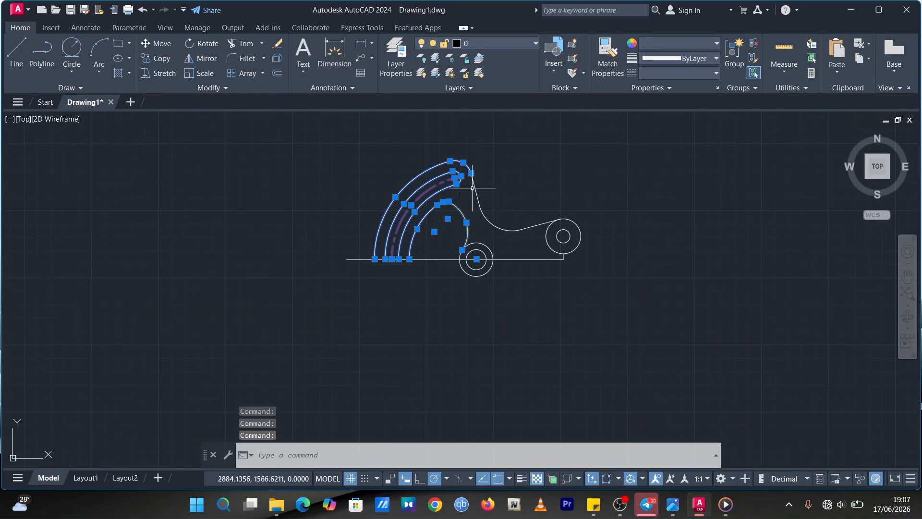
left_click(481, 216)
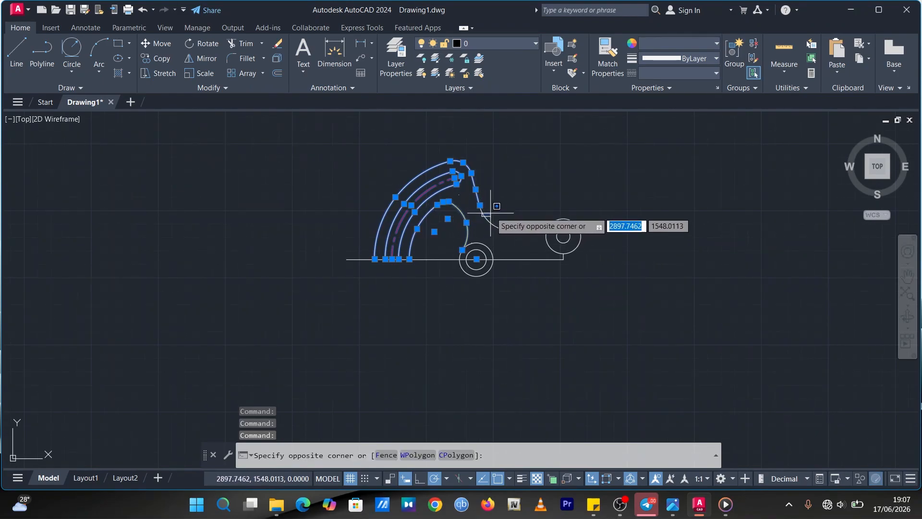
left_click(536, 208)
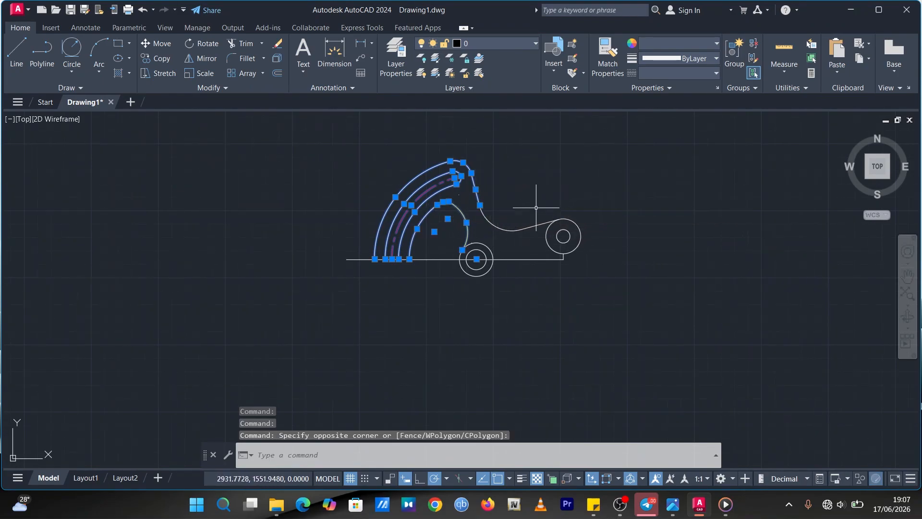
left_click(484, 215)
left_click(536, 223)
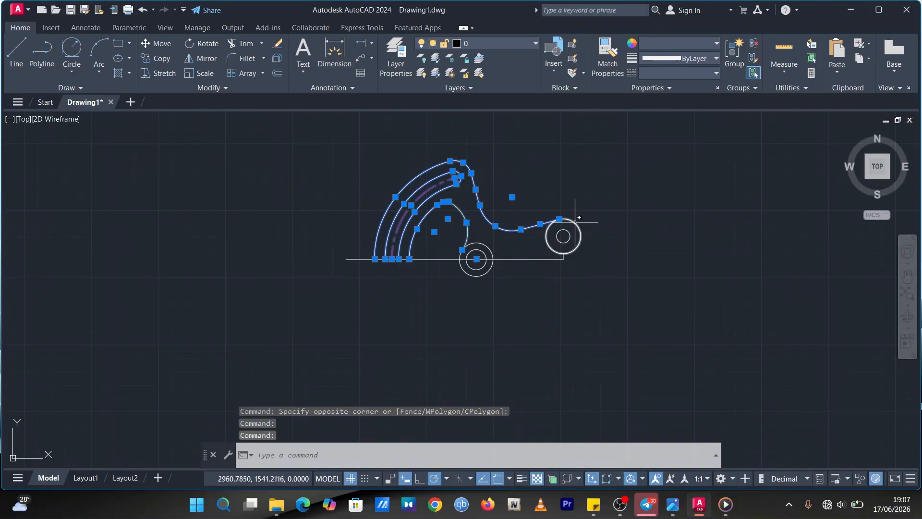
left_click(574, 222)
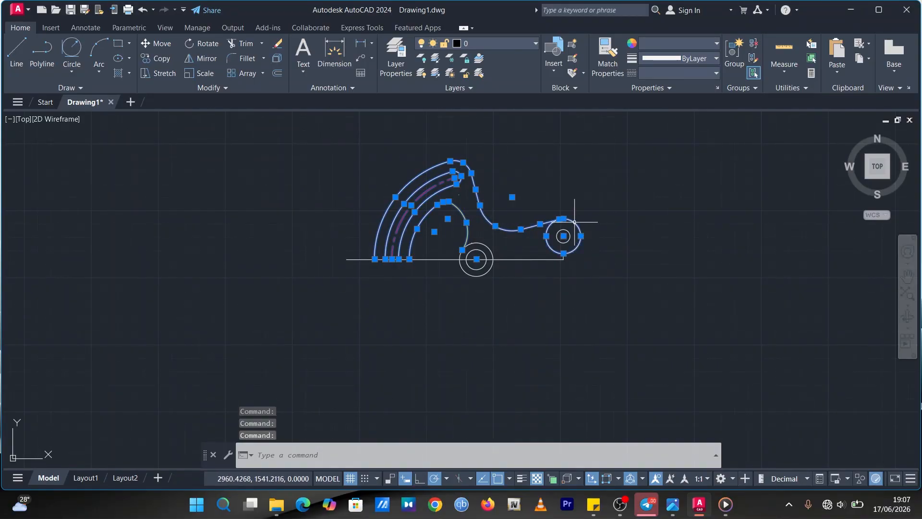
left_click(199, 57)
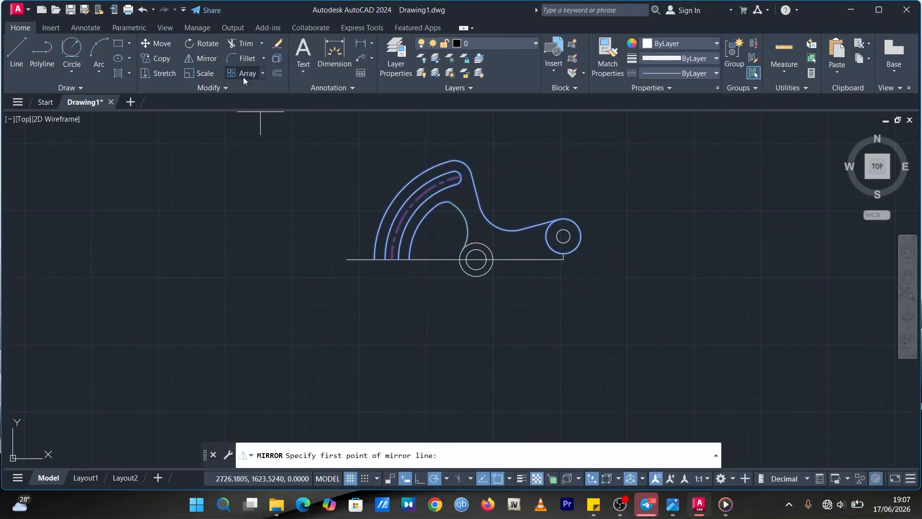
left_click(476, 259)
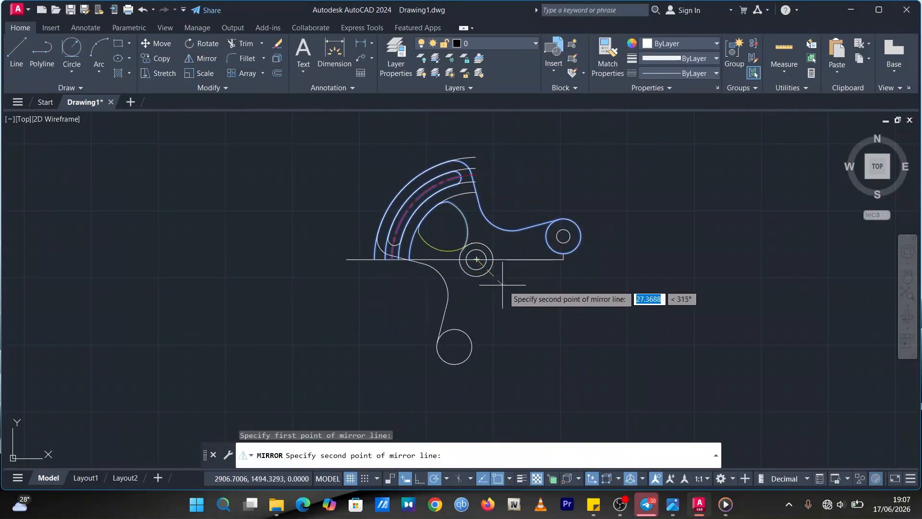
left_click(570, 259)
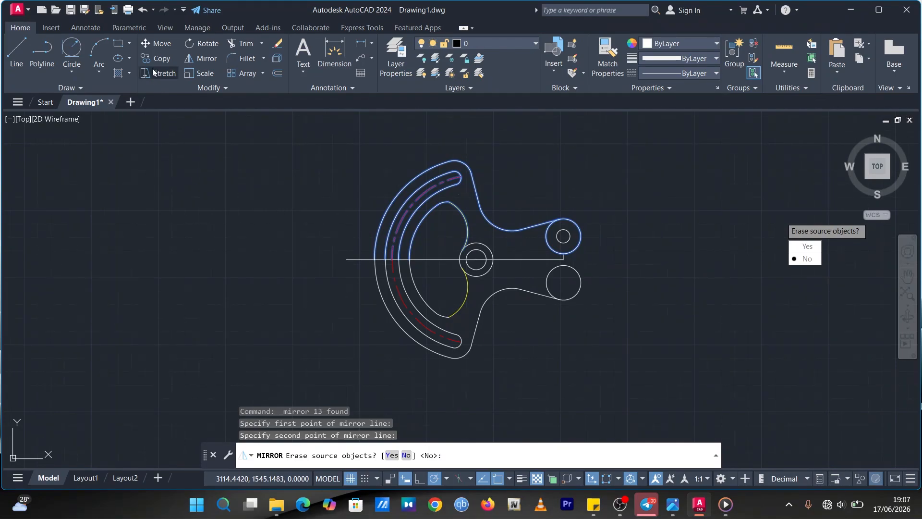
left_click(678, 506)
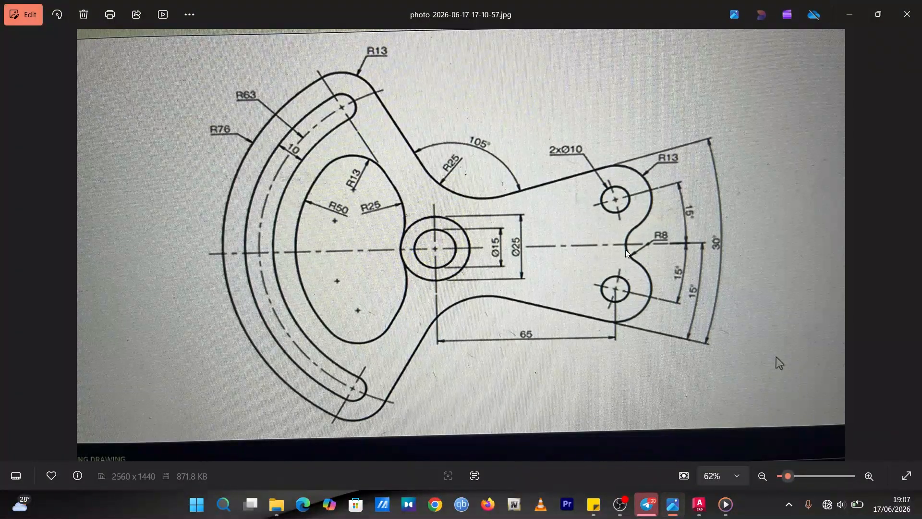
key("alt+Tab")
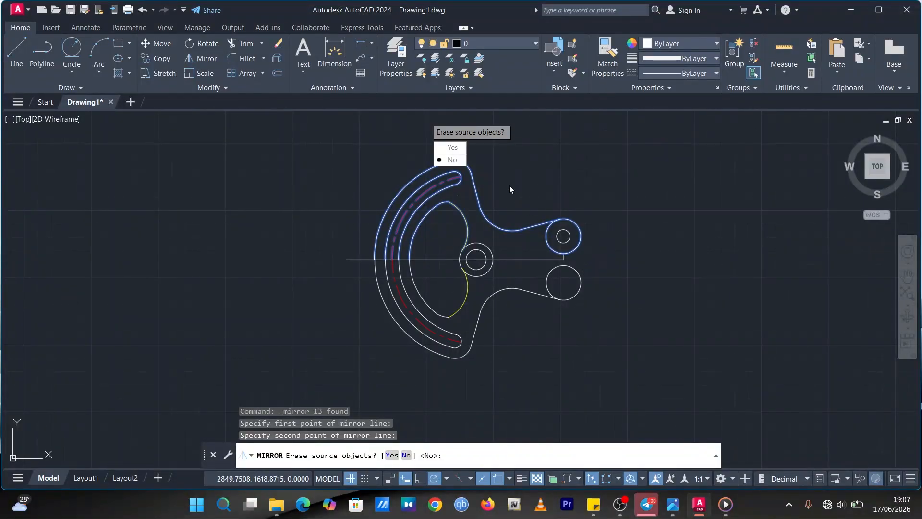
left_click(450, 160)
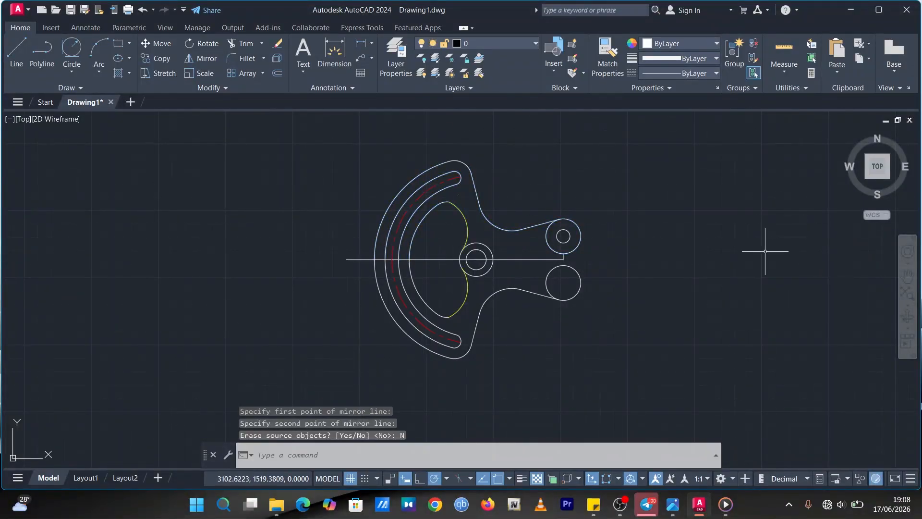
Step: Draw a radius 8 circle tangent to the facing sides of the upper and lower arm-end outer circles
left_click(72, 48)
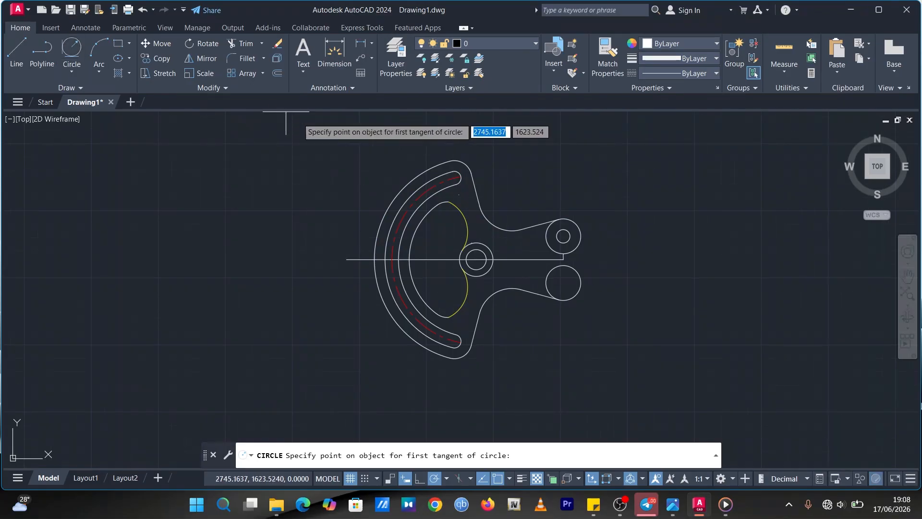
left_click(569, 251)
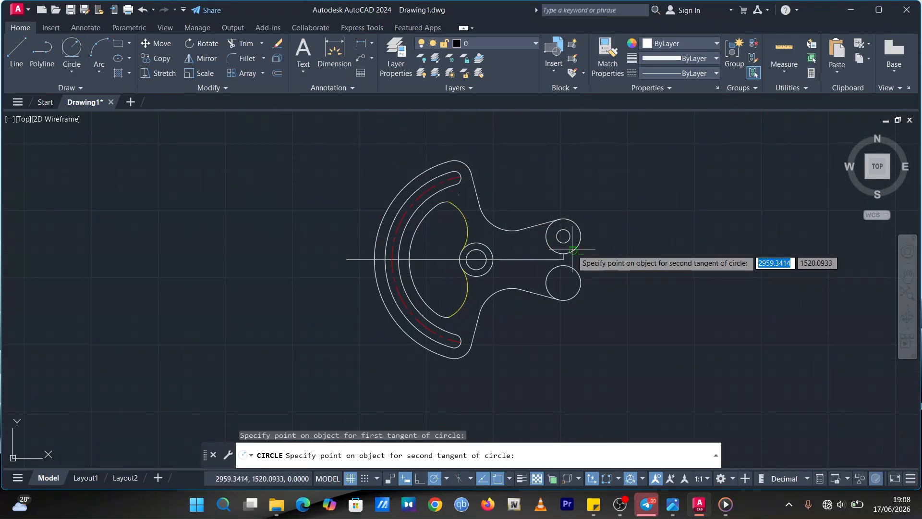
left_click(570, 267)
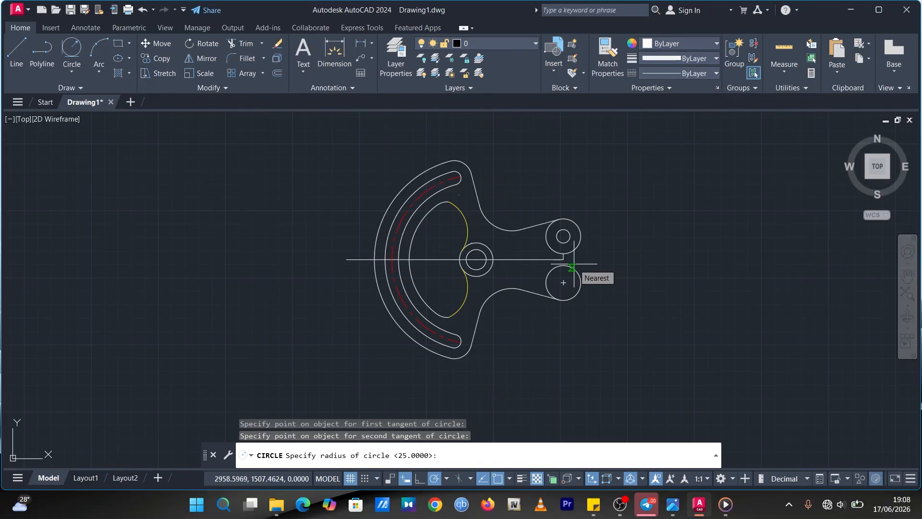
type("8")
key("Return")
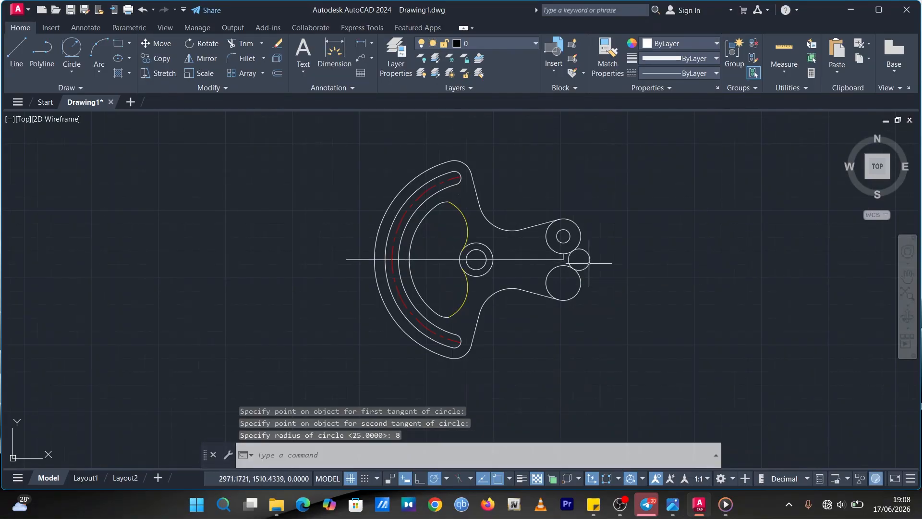
Step: Trim away the outer part of the radius 8 circle and the short vertical line stub below the upper arm-end circle
left_click(247, 44)
left_click(587, 247)
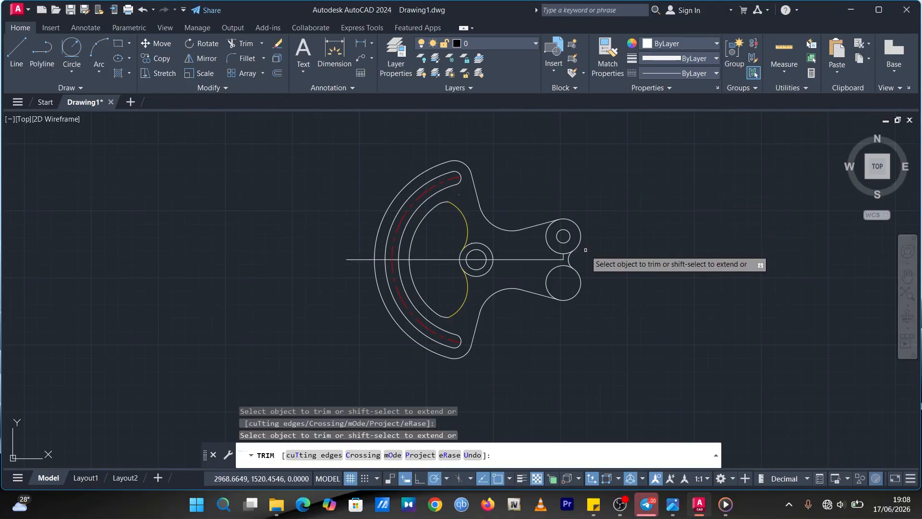
left_click(565, 254)
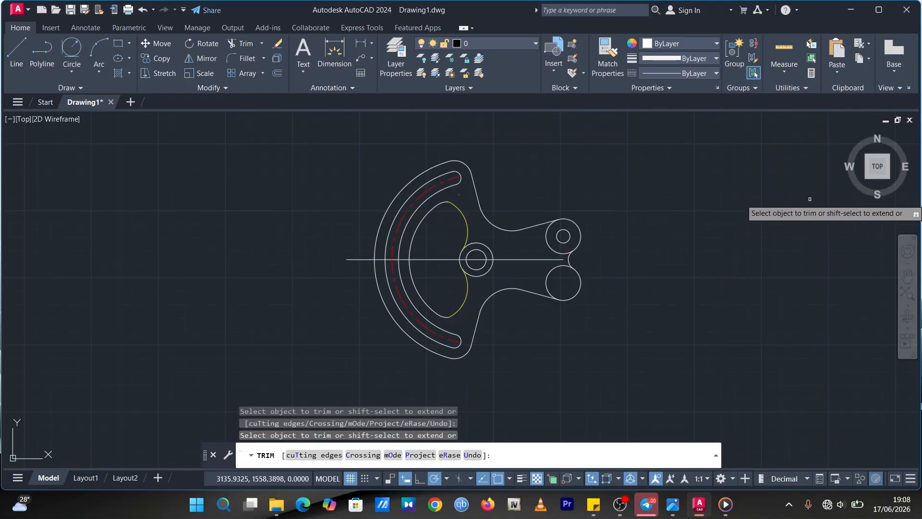